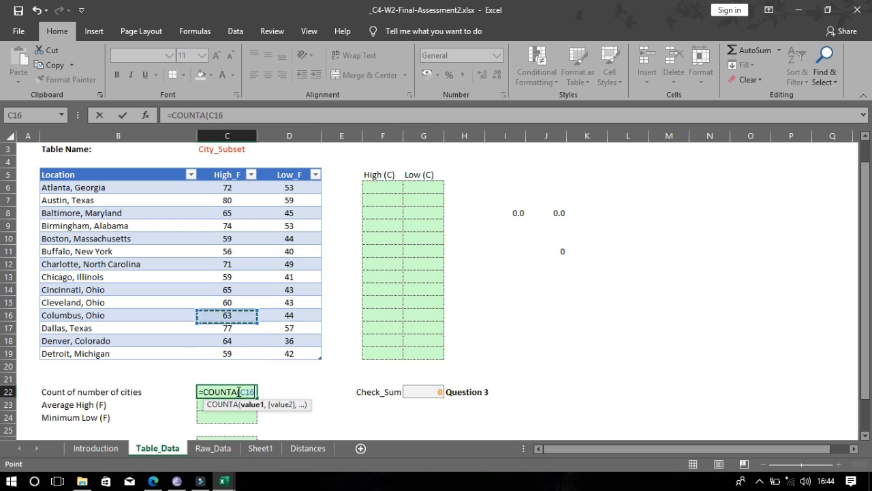
Complete the COUNTA formula in C22 with the City_Subset table's Location column, rows 6 to 19, as its argument
key(Up)
key(Up)
key(Up)
key(Up)
key(Up)
key(Up)
key(Up)
key(Up)
key(Up)
key(Up)
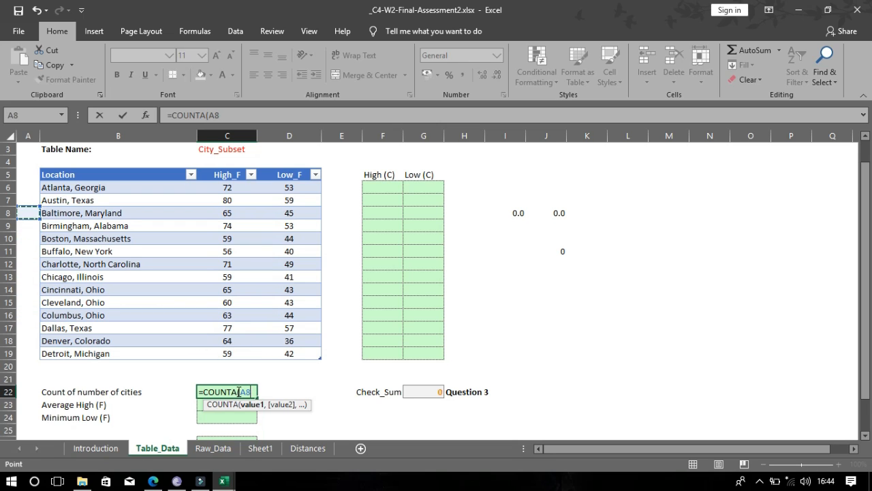
key(Right)
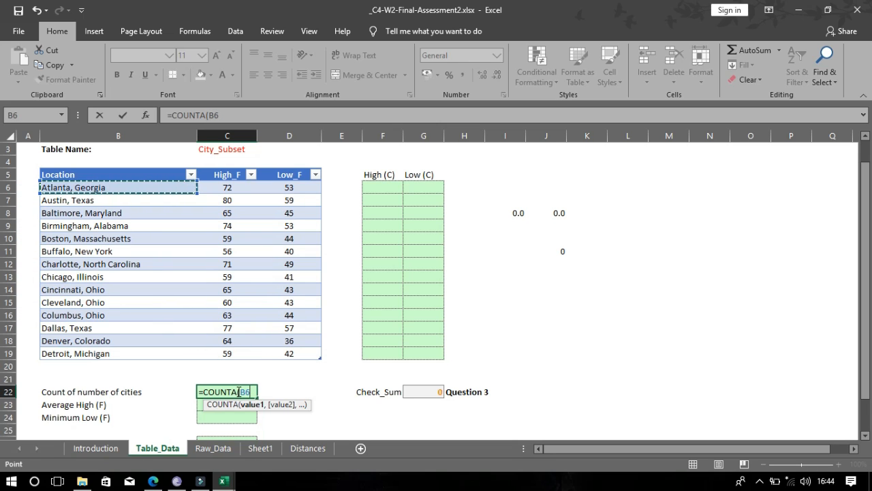
key(shift+Down)
key(shift+Down)
key(shift+Down)
key(shift+Down)
key(shift+Down)
key(shift+Down)
key(shift+Down)
key(shift+Down)
key(shift+Down)
key(shift+Down)
key(shift+Down)
key(shift+Down)
key(shift+Down)
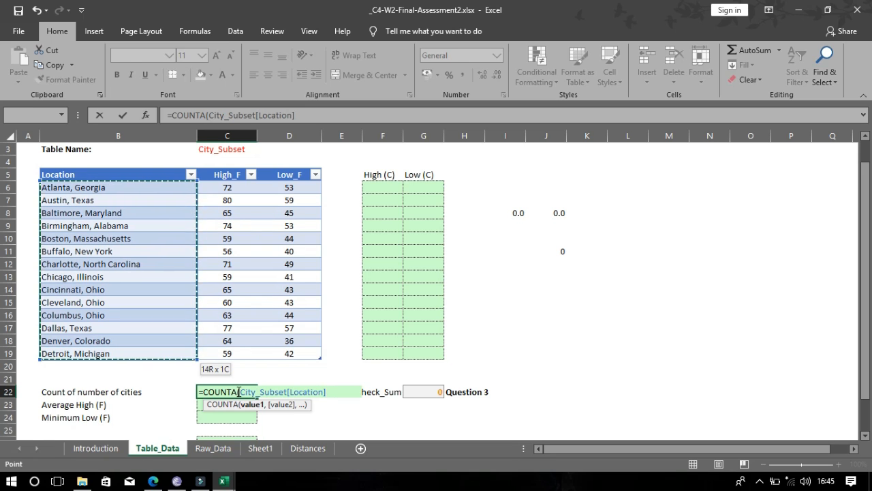
key(Return)
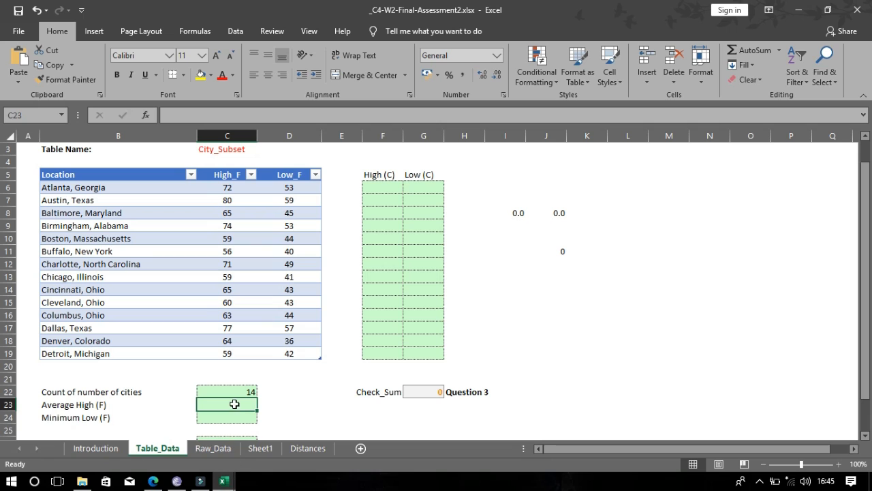
Enter an AVERAGE formula for Average High (F) in C23 that references the City_Subset High_F column
text(=avg)
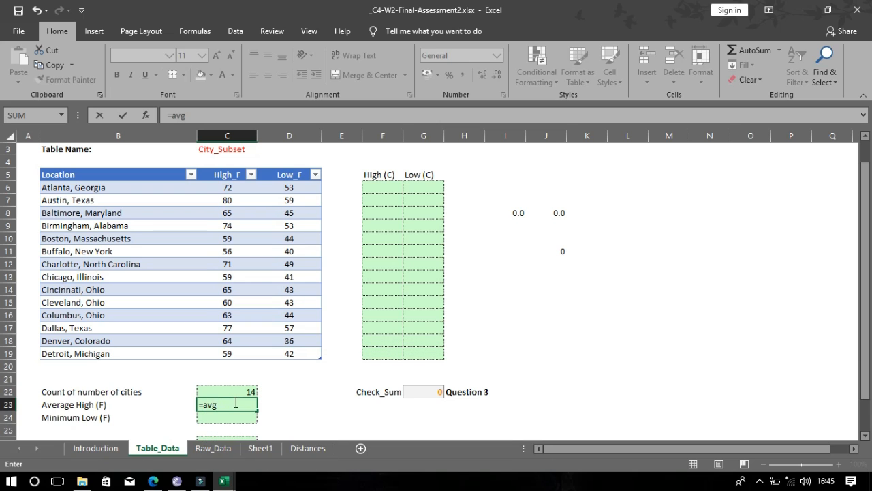
key(BackSpace)
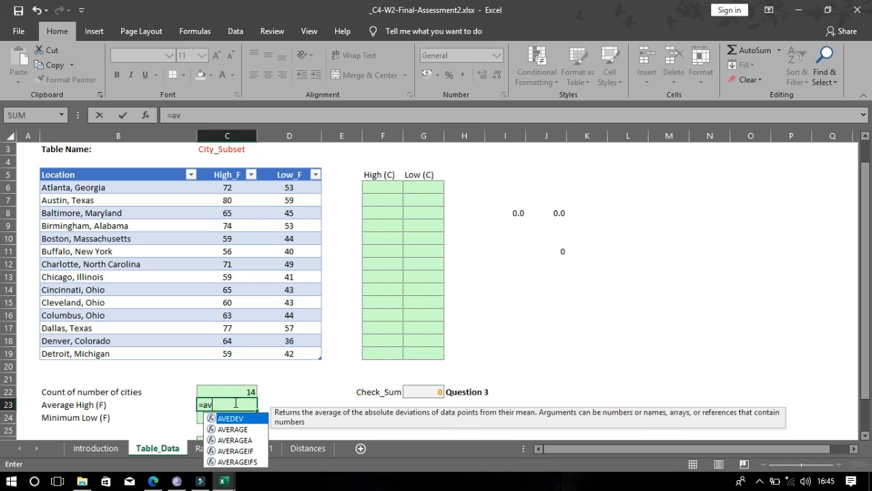
key(Down)
key(Tab)
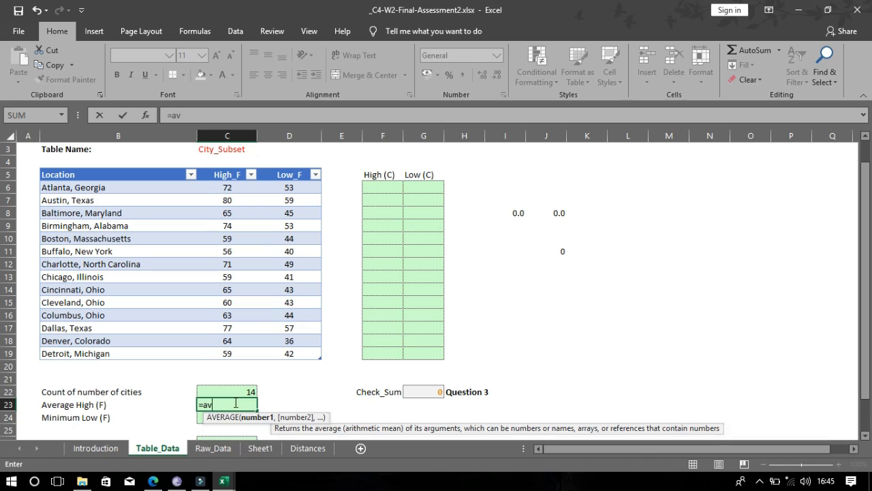
click(229, 189)
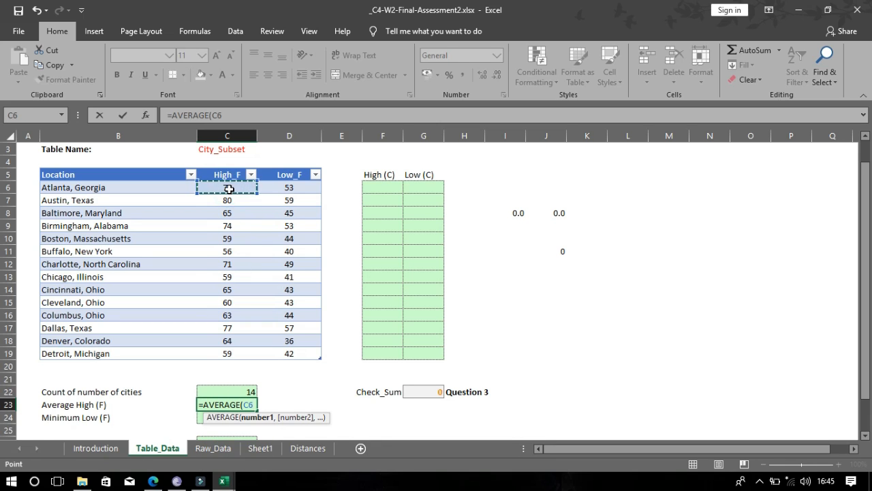
drag(229, 188, 242, 352)
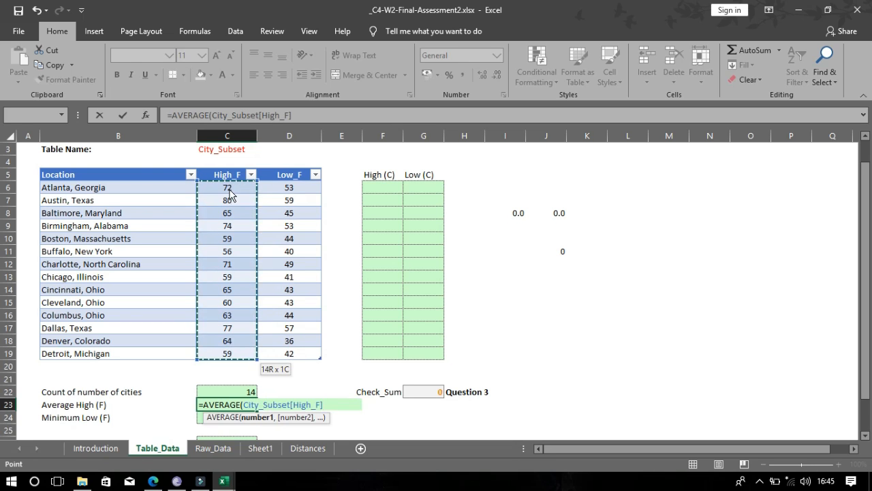
key(Return)
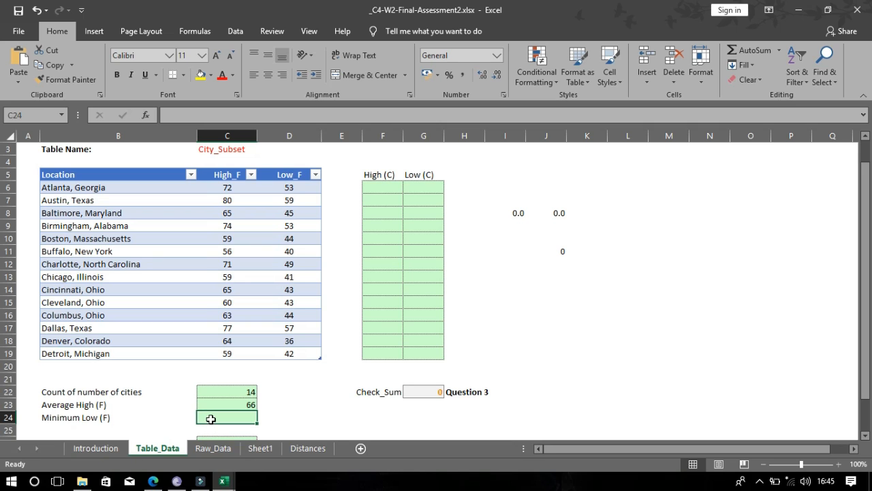
Enter a MIN formula for Minimum Low (F) in C24 that references the City_Subset Low_F column
text(=)
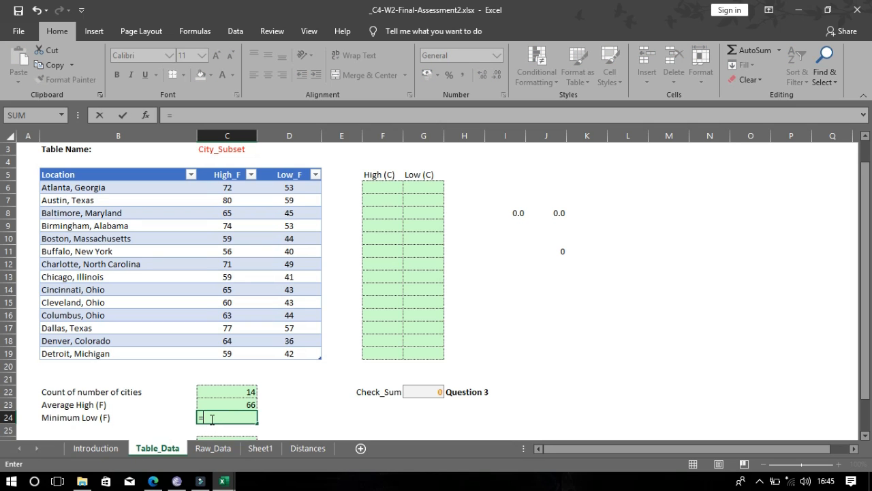
text(mi)
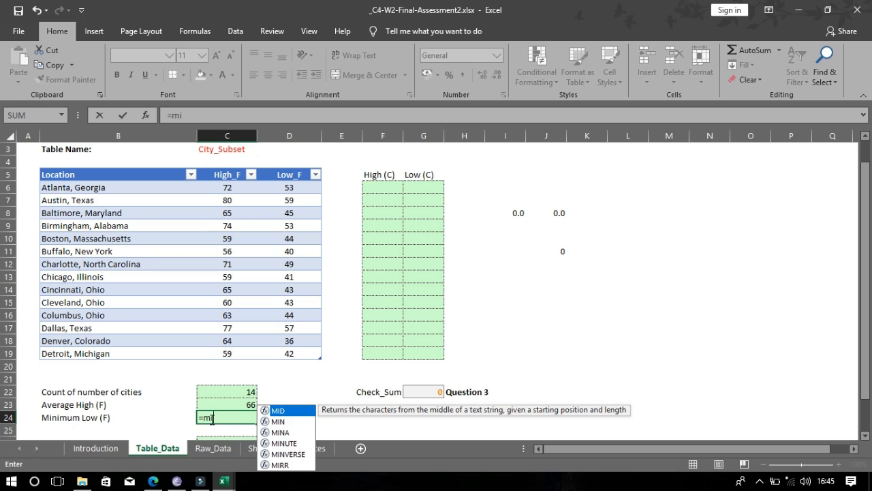
key(Down)
key(Tab)
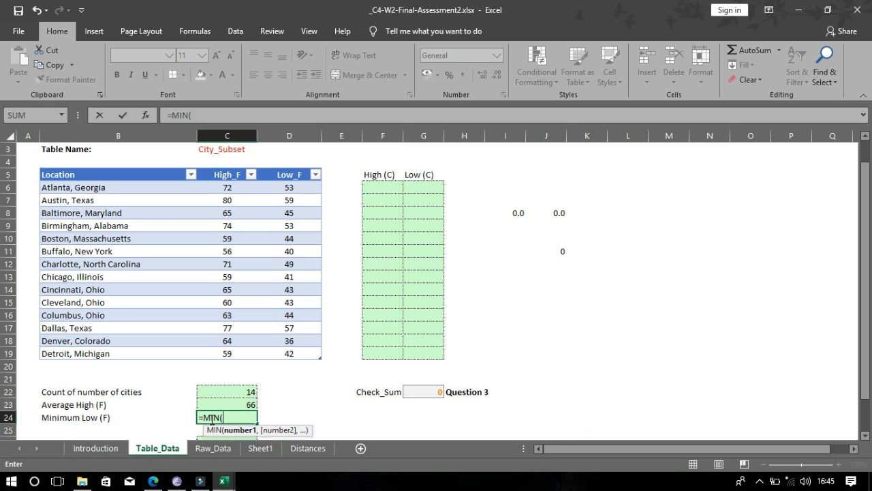
click(288, 186)
drag(289, 187, 289, 353)
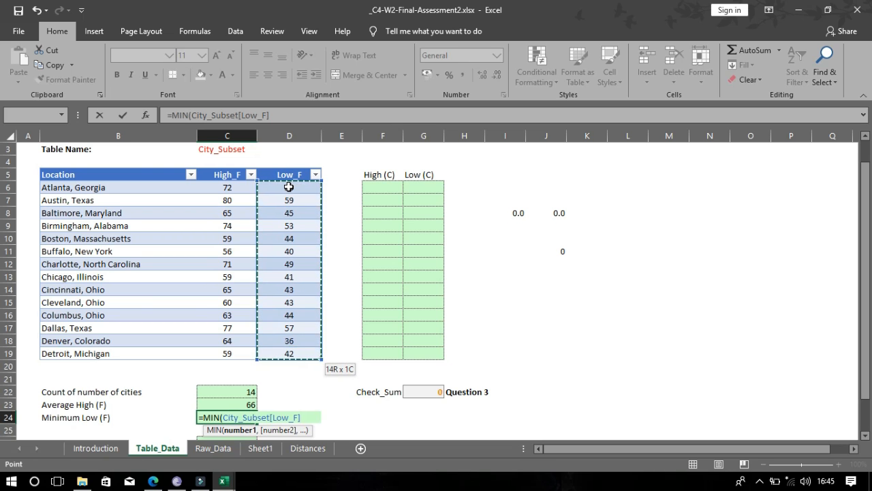
key(Return)
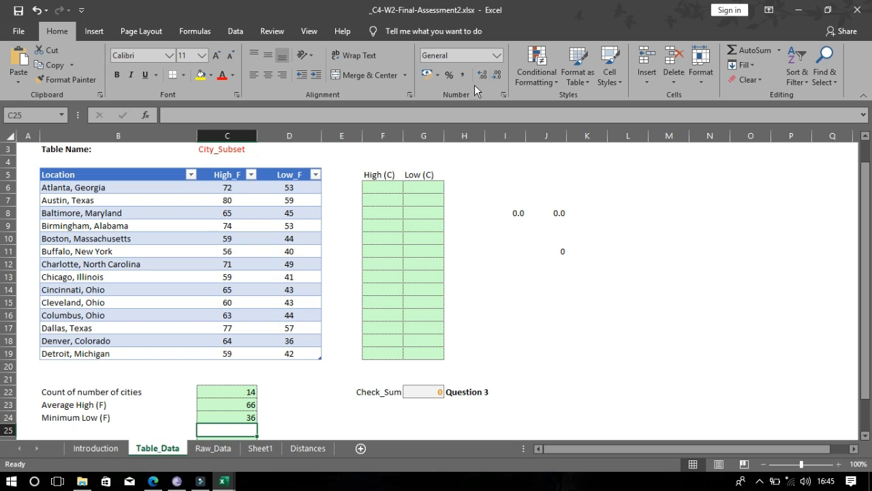
Check the formula for the product of the values above in C26
click(568, 263)
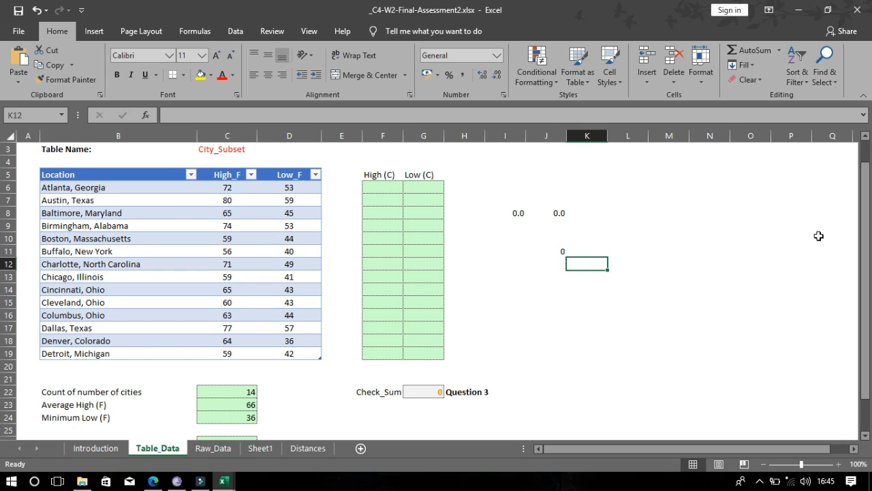
mouse_move(868, 262)
mouse_down()
mouse_move(868, 279)
mouse_move(867, 261)
mouse_move(867, 272)
mouse_up()
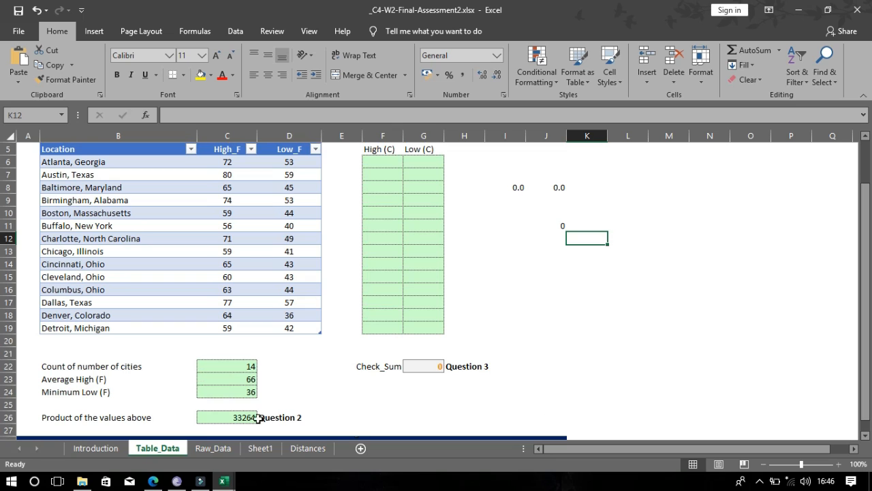
click(218, 415)
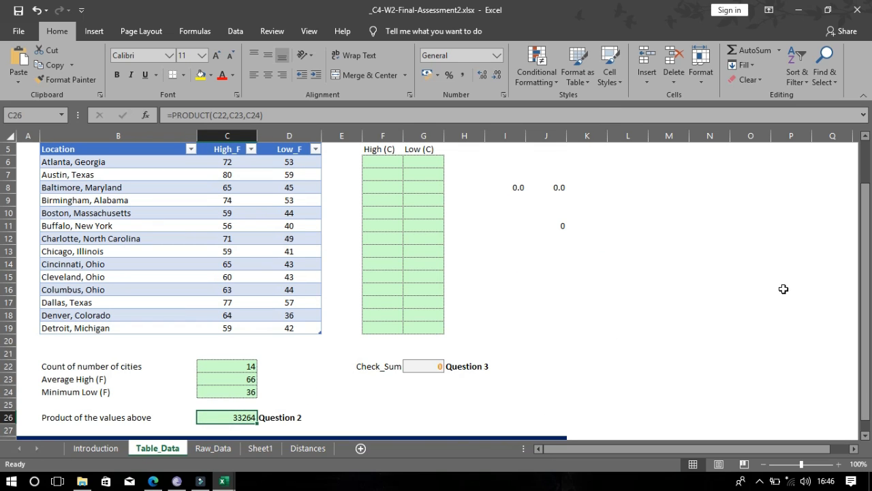
Switch to the Week 2 Final Assignment page in the browser, read question 3 on the Celsius conversion, and return to the Excel workbook
drag(865, 294, 866, 245)
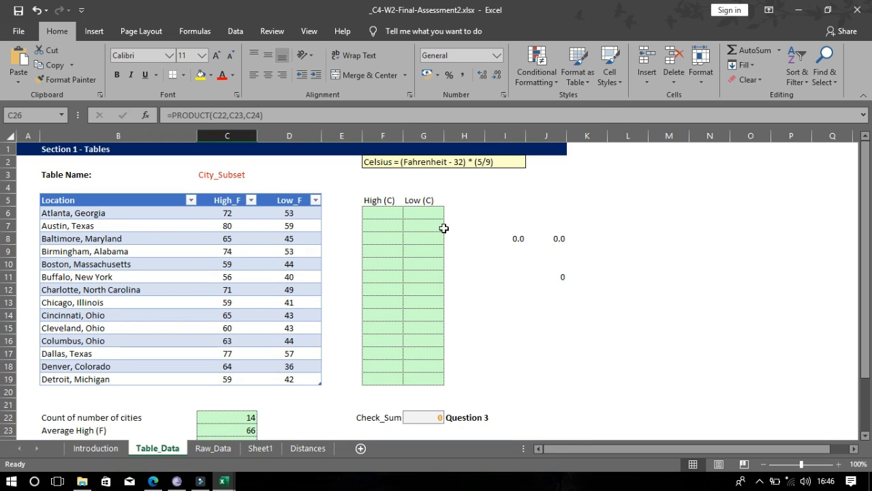
click(380, 214)
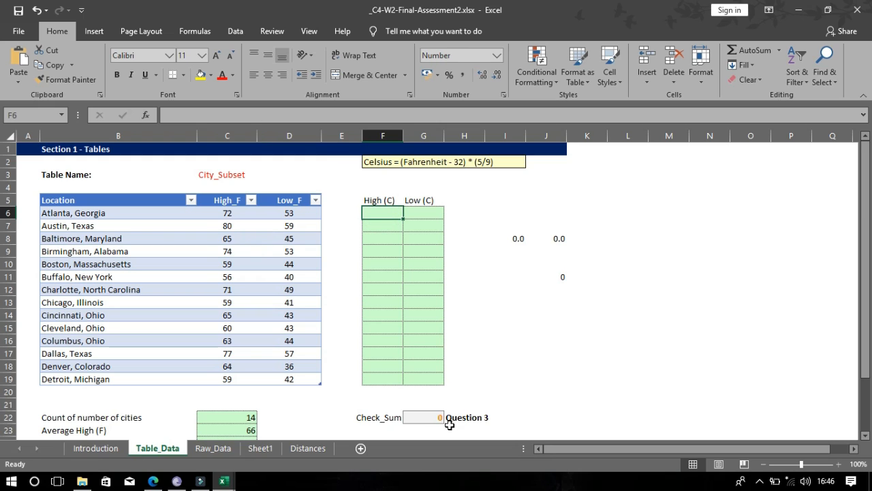
mouse_move(156, 481)
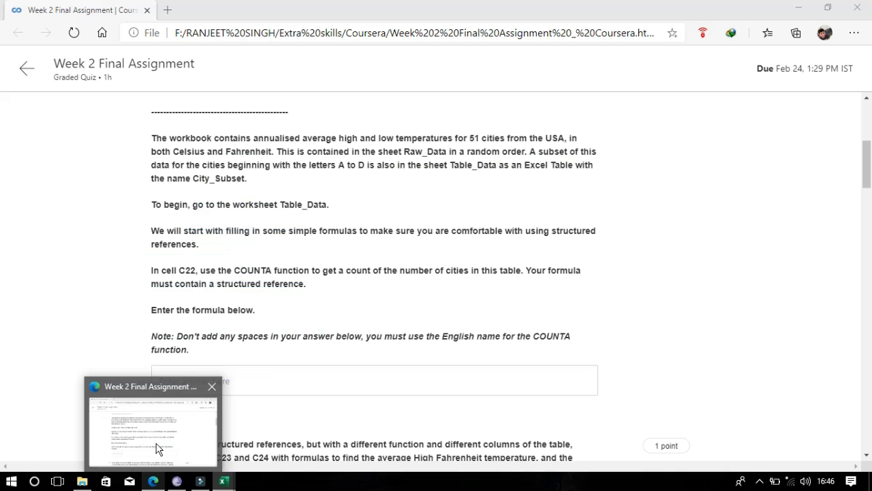
click(156, 444)
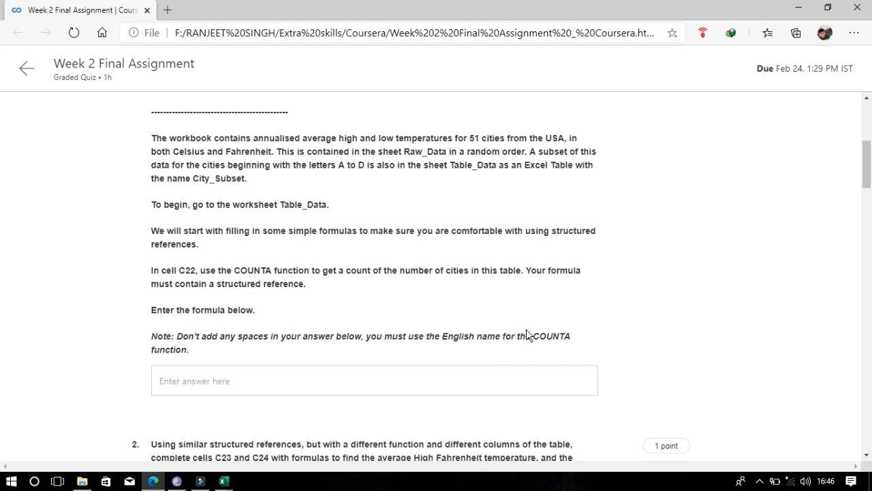
click(695, 298)
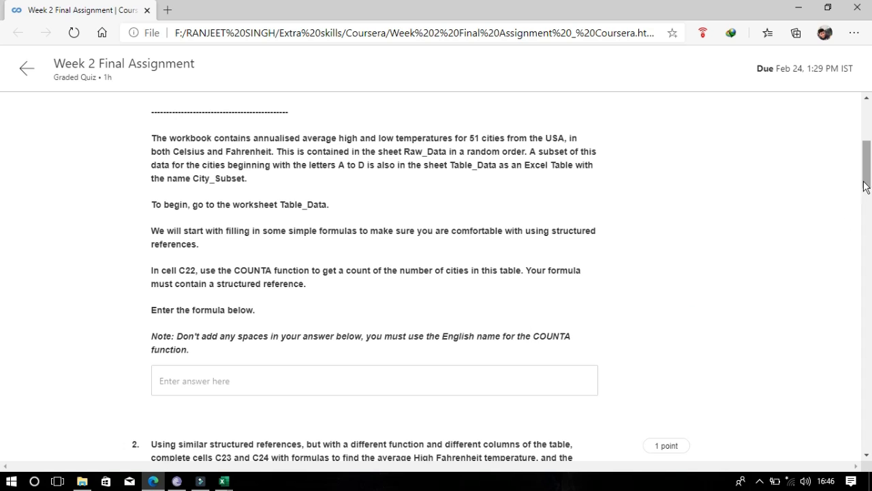
drag(868, 184, 866, 238)
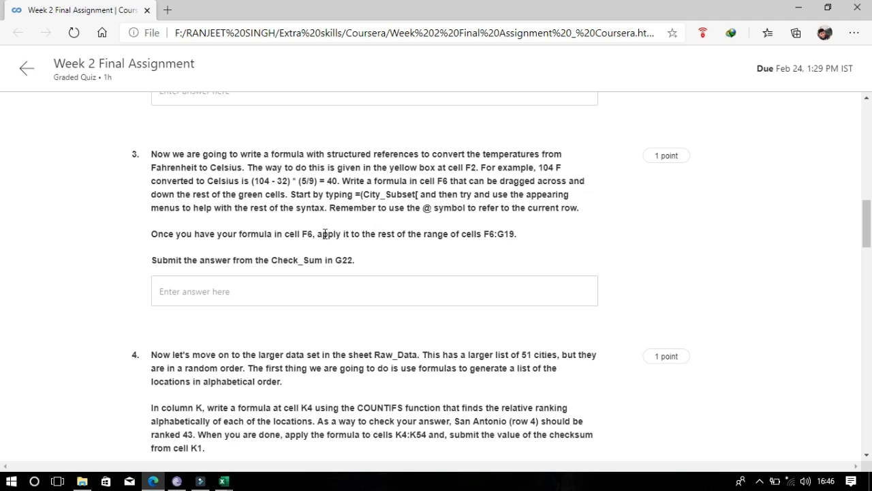
drag(252, 182, 339, 181)
click(348, 192)
click(223, 481)
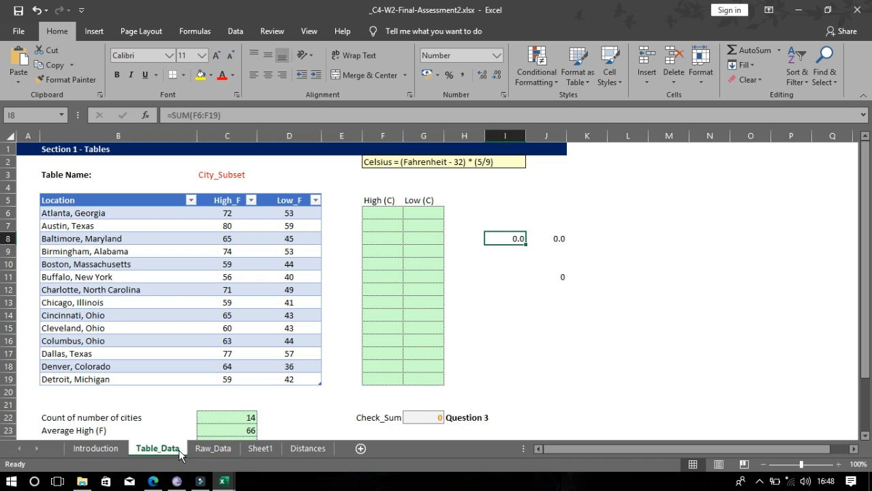
Copy the formula start "(City_Subset[" from question 3 on the assignment page in the browser and return to the Excel workbook
mouse_move(153, 480)
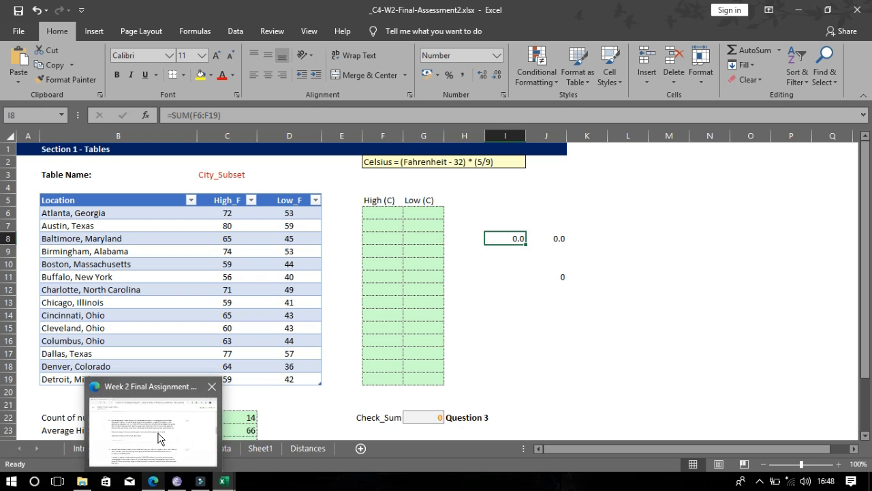
click(158, 431)
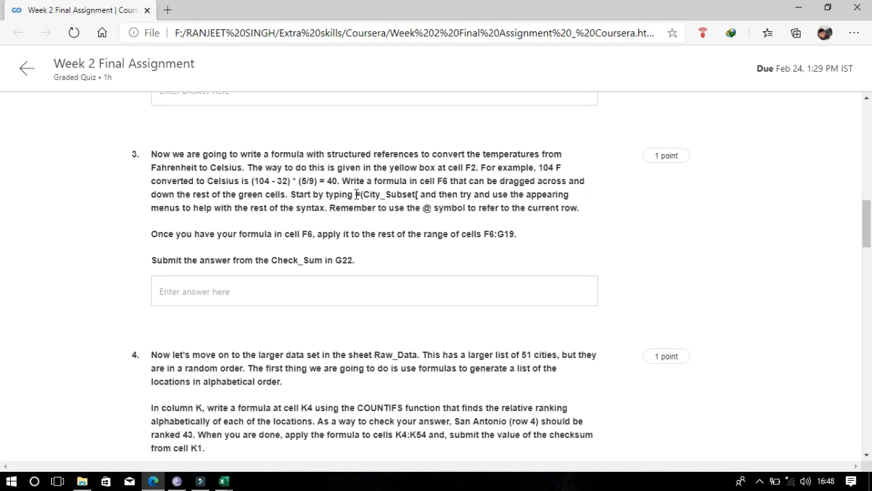
drag(362, 194, 415, 197)
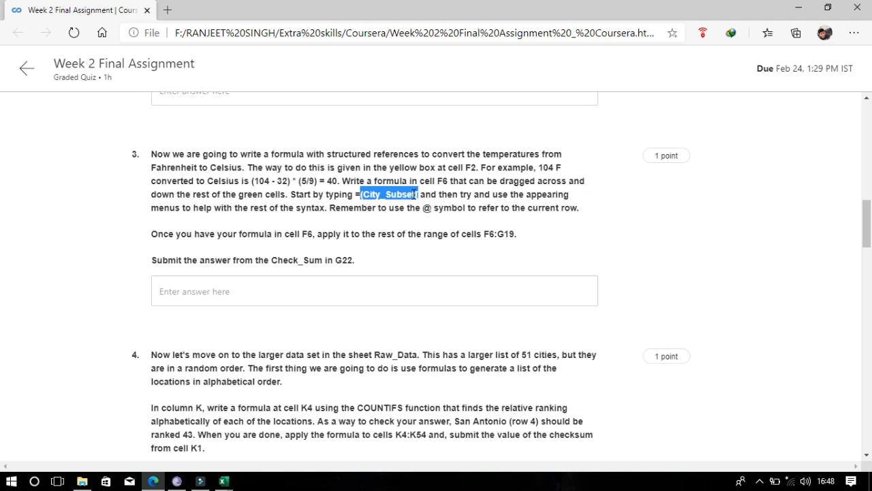
right_click(414, 195)
click(436, 204)
mouse_move(223, 481)
click(268, 430)
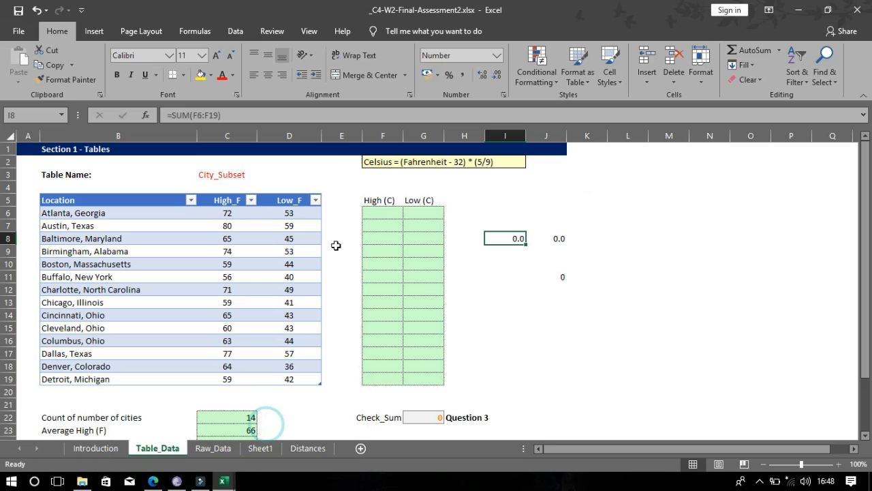
Enter the Celsius conversion formula =(City_Subset[@[High_F]]-32)*(5/9) in F6 under High (C)
click(376, 217)
text(=)
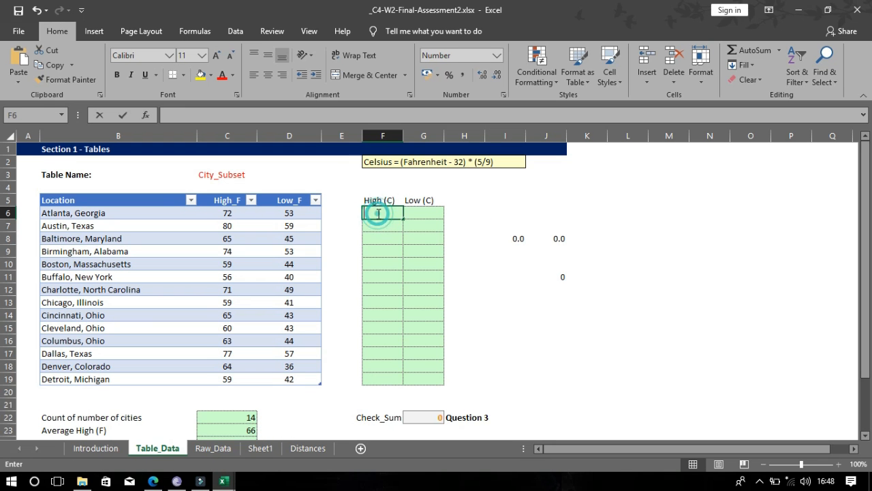
text((City_Subset[)
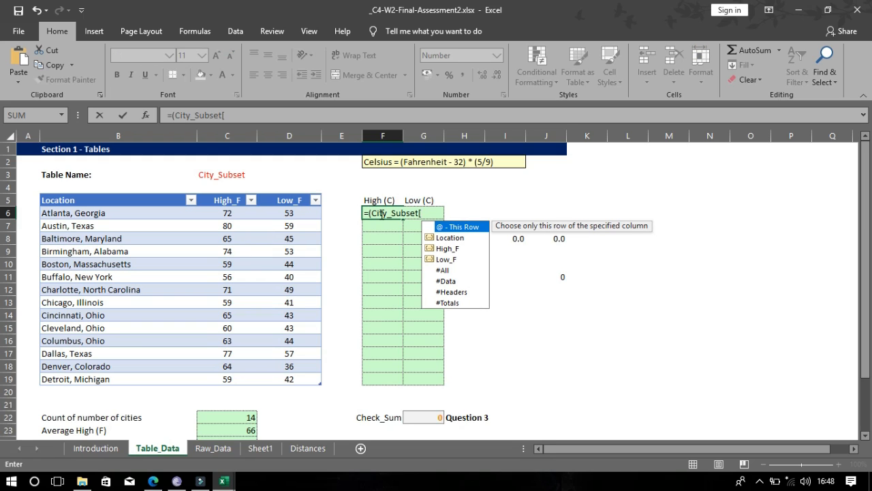
text(@)
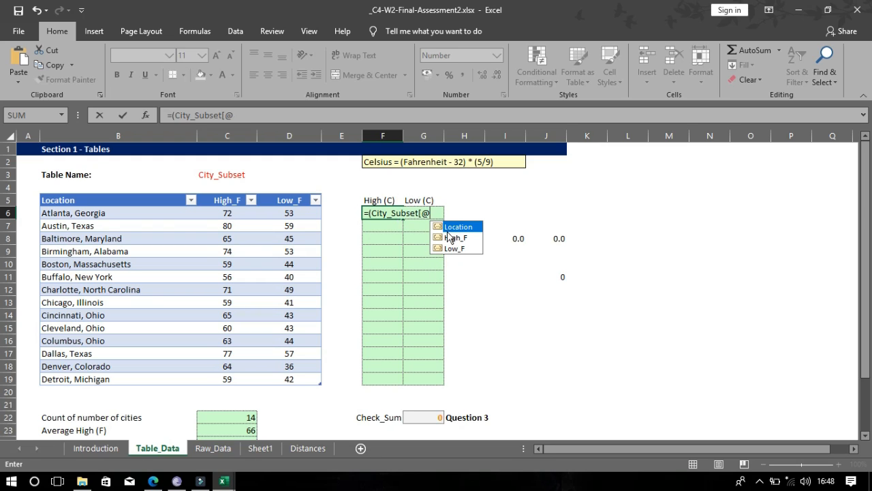
double_click(454, 238)
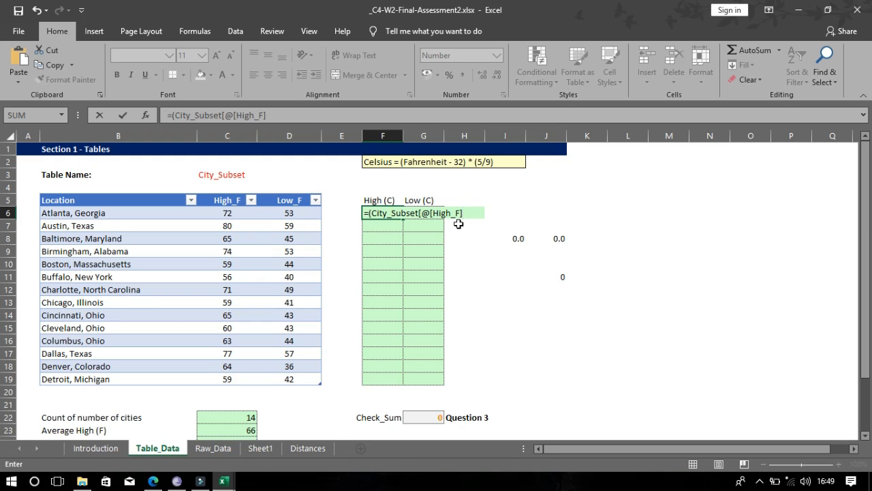
text())
text(])
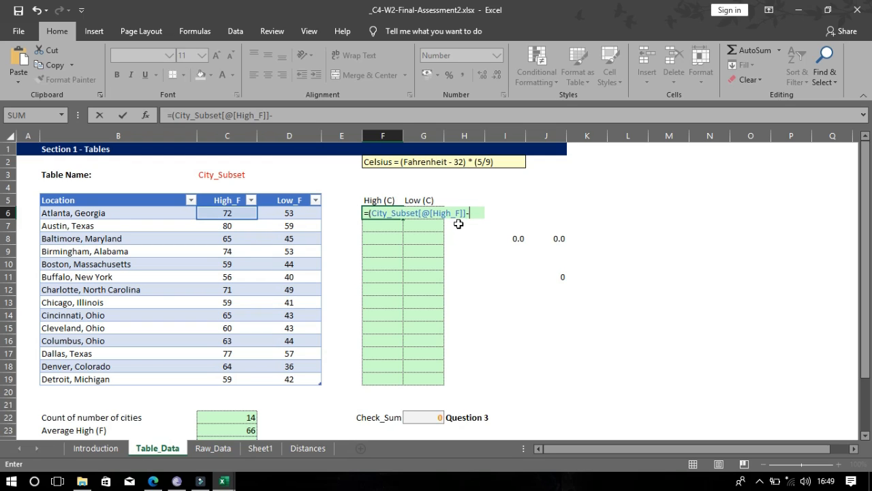
text(-32)*)
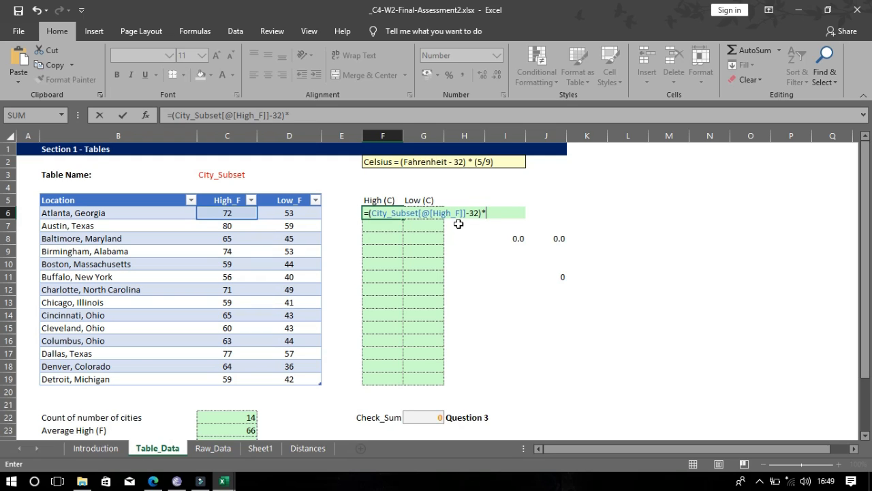
text((5/9))
key(Return)
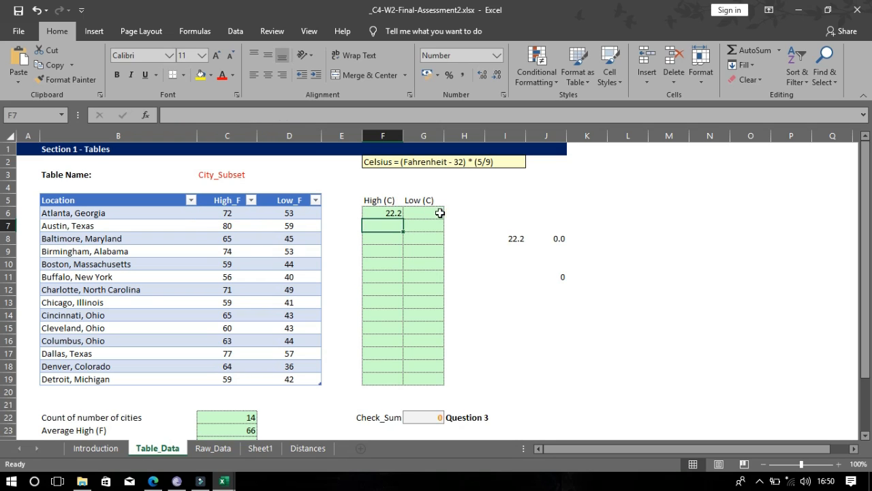
Fill the High (C) formula from F6 down through F19
click(390, 213)
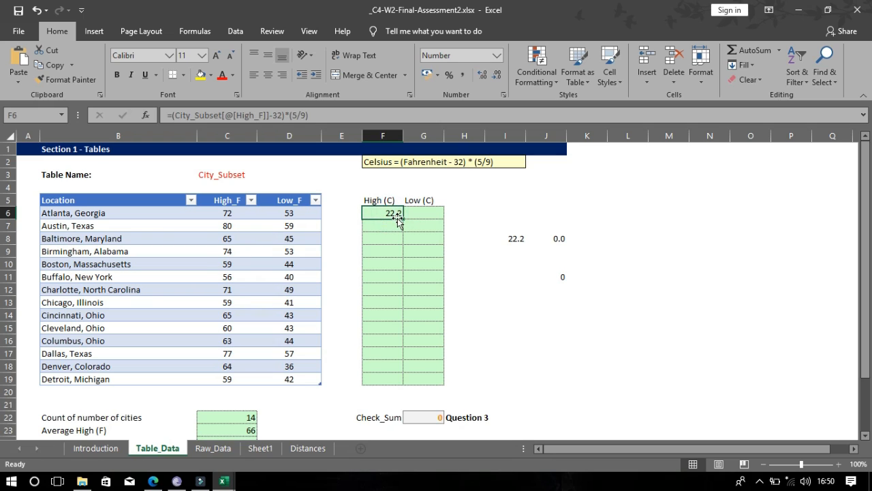
click(403, 218)
click(403, 218)
click(405, 219)
click(404, 219)
click(404, 218)
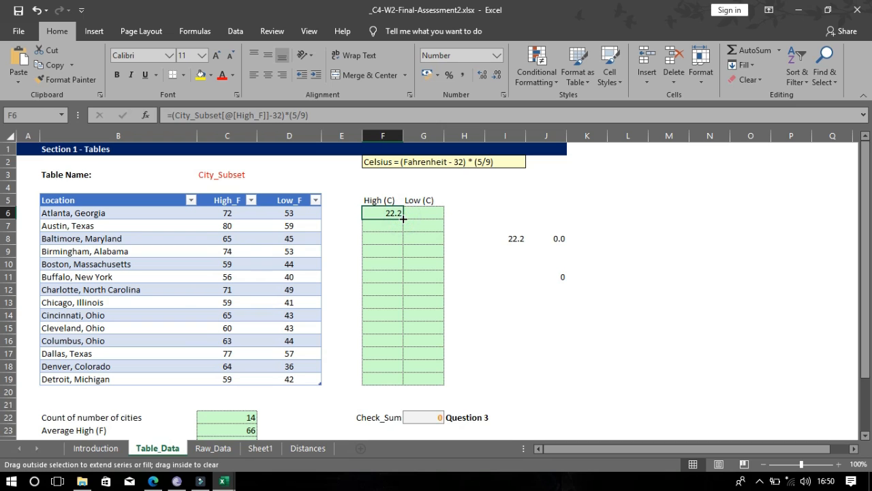
drag(403, 218, 401, 333)
click(507, 289)
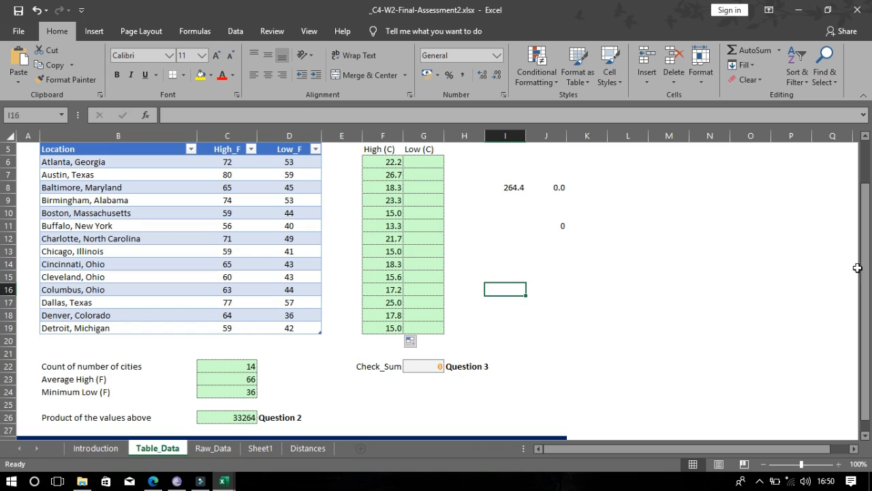
drag(865, 276, 865, 236)
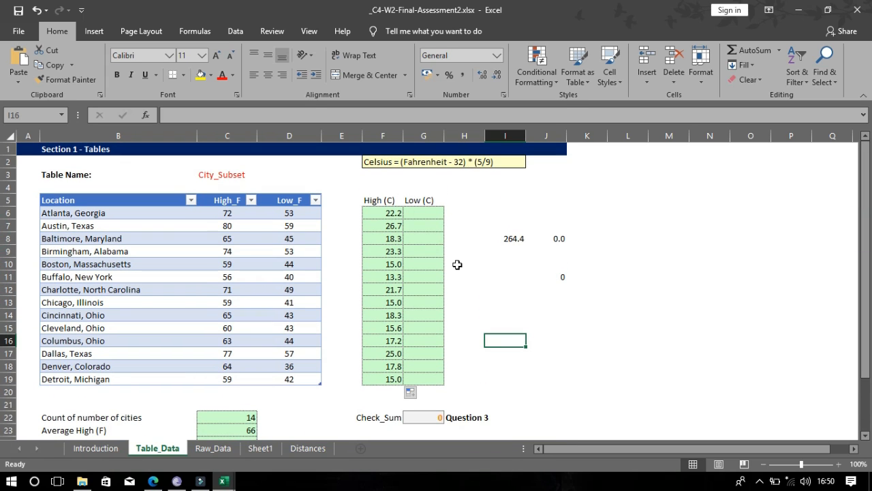
Enter the Celsius conversion formula =(City_Subset[@[Low_F]]-32)*(5/9) in G6 under Low (C)
click(423, 213)
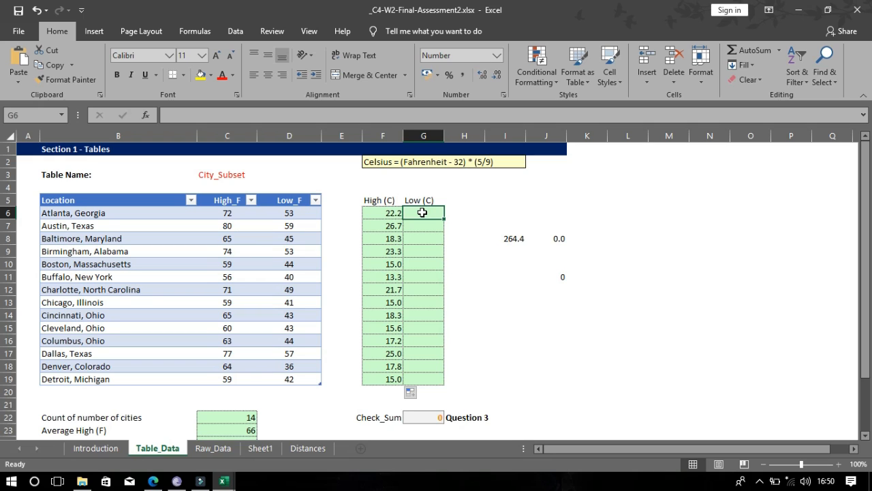
text(=)
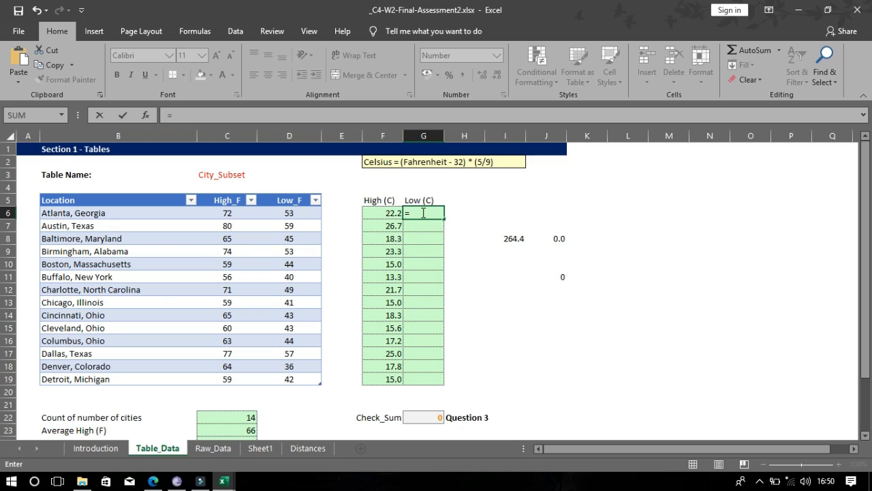
text((City_Subset[)
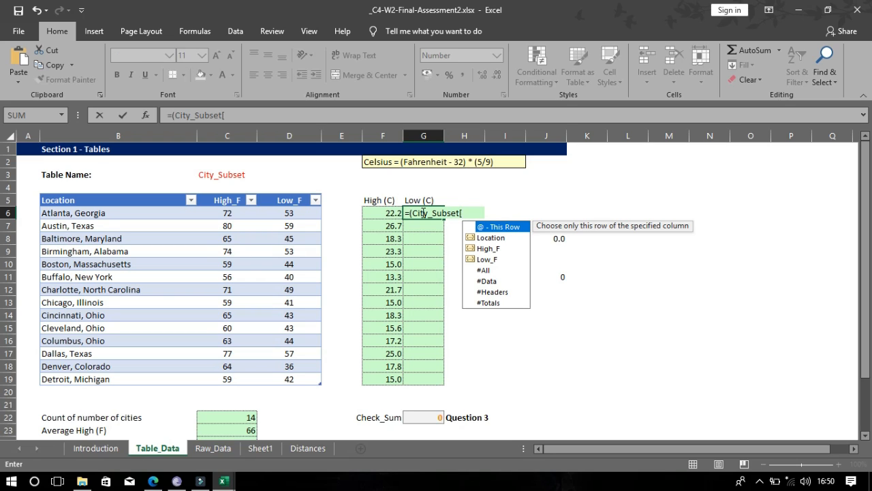
text(@)
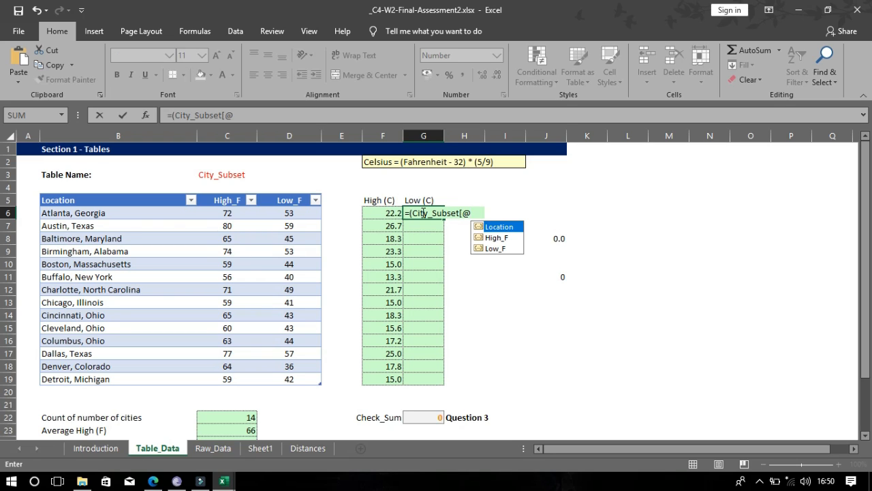
key(Down)
key(Down)
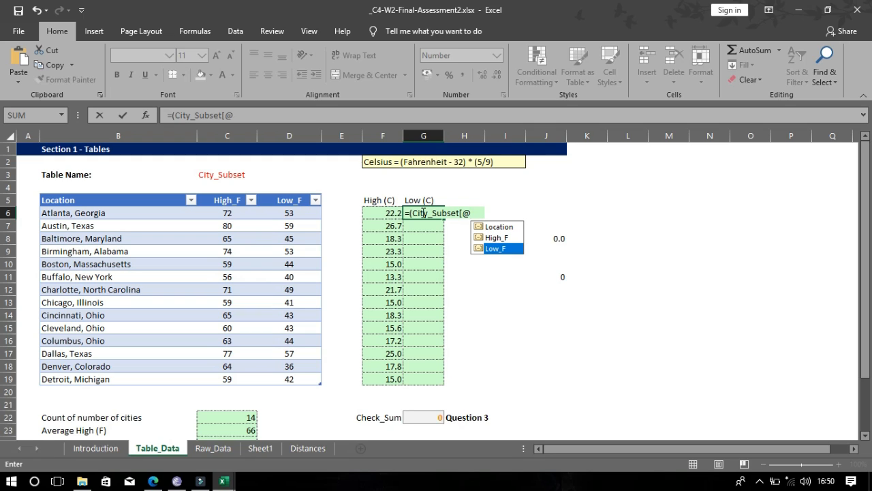
key(Tab)
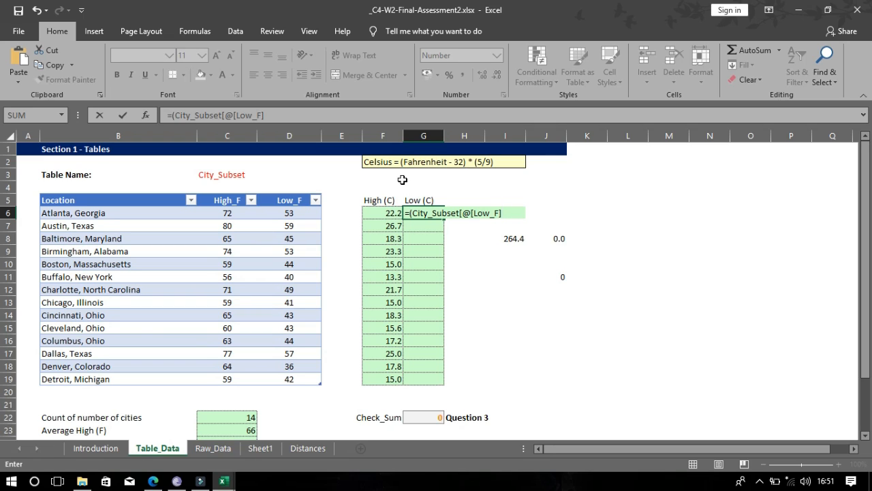
text(])
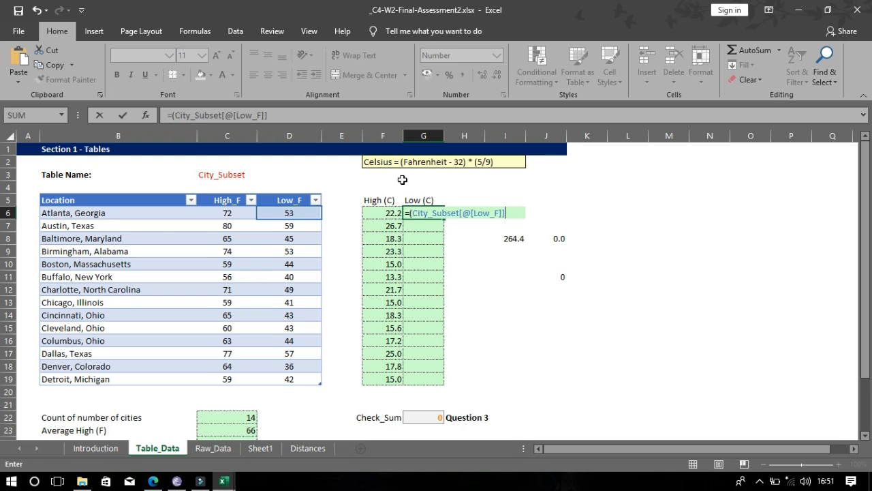
text(-32)*()
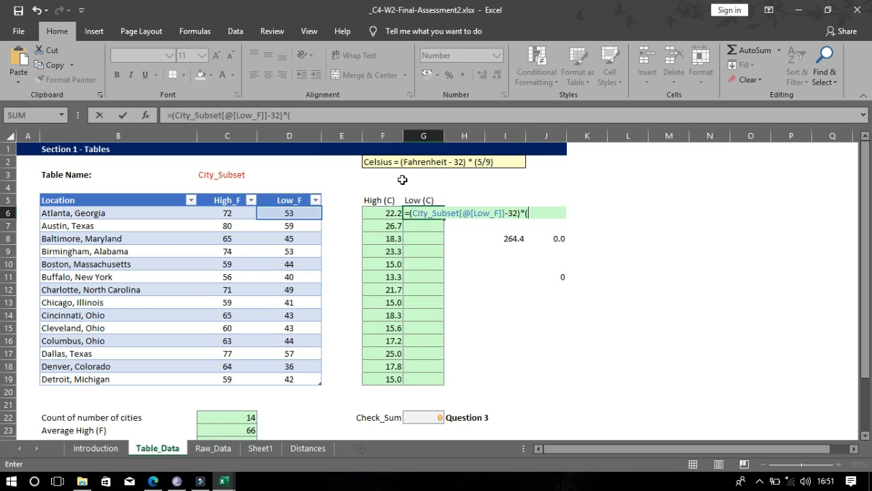
text(5/9))
key(Return)
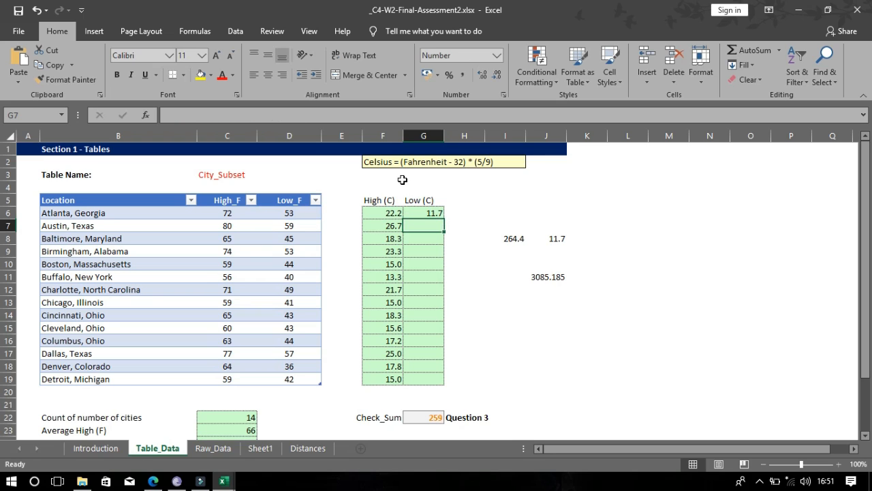
Fill the Low (C) formula from G6 down through G19
click(424, 212)
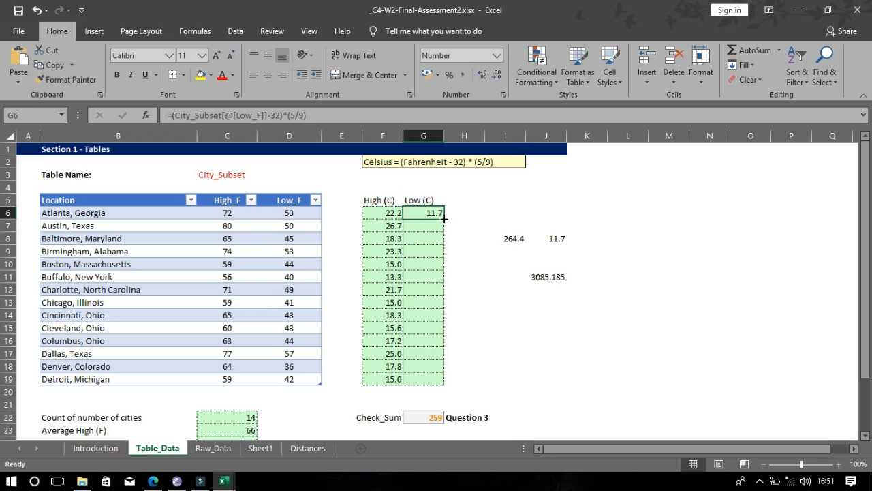
double_click(443, 218)
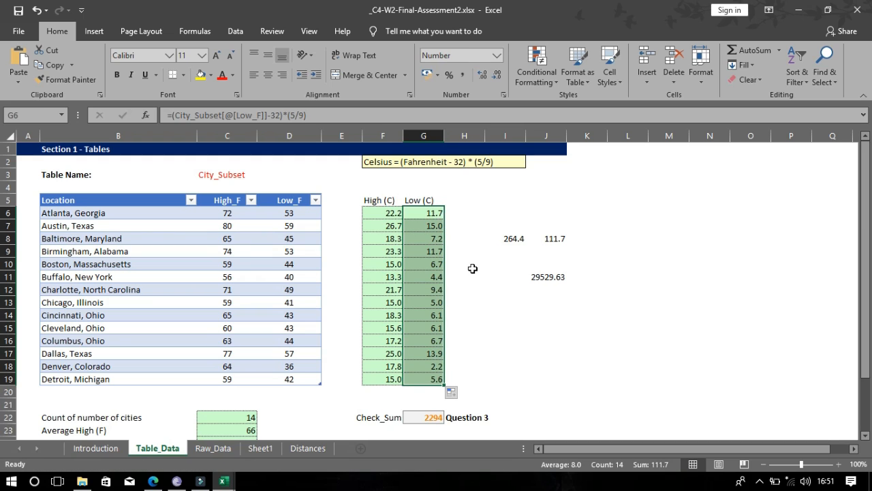
click(472, 268)
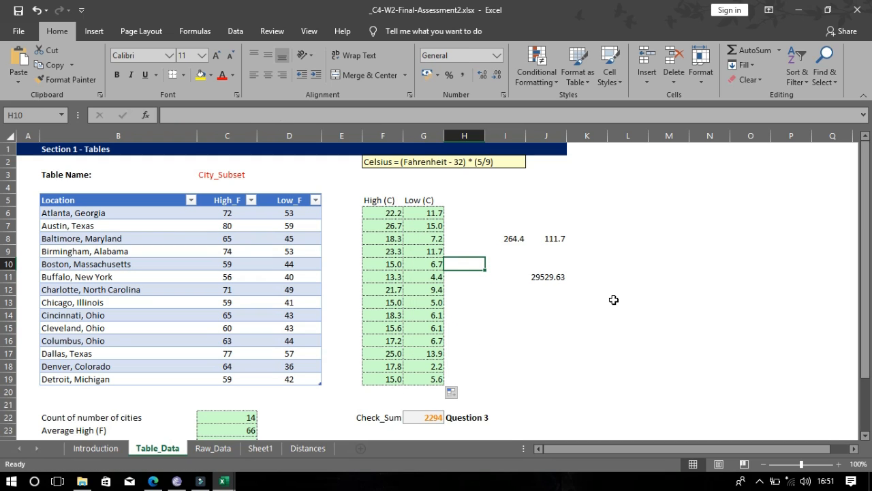
drag(868, 239, 866, 222)
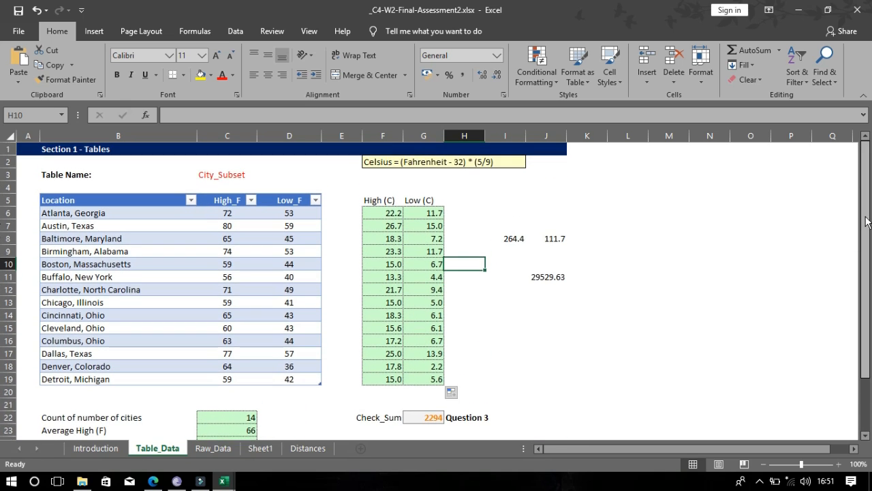
click(530, 330)
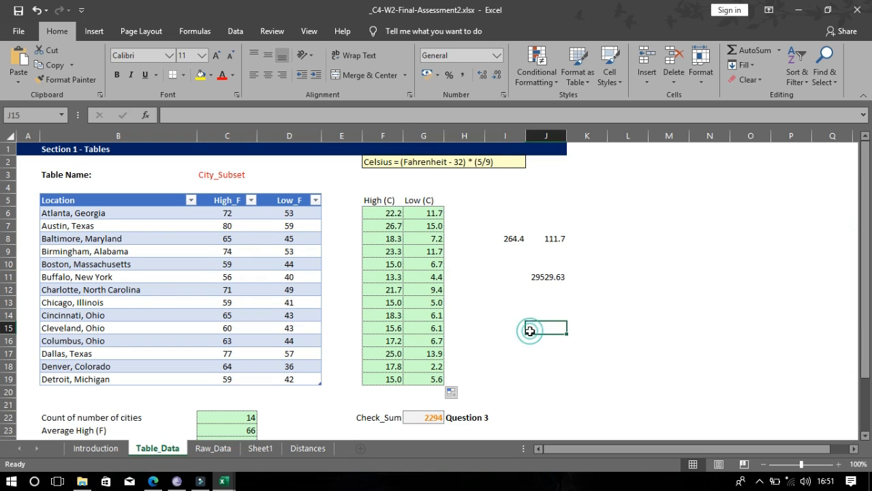
click(301, 330)
Look up question 4 on the Week 2 Final Assignment page in the browser and view the Raw_Data sheet's location list and rank column in Excel
mouse_move(155, 484)
click(158, 446)
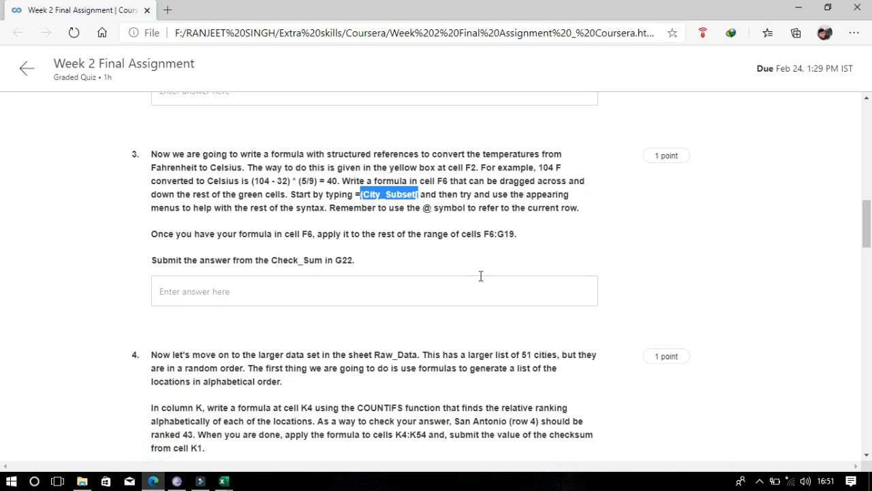
drag(869, 212, 868, 248)
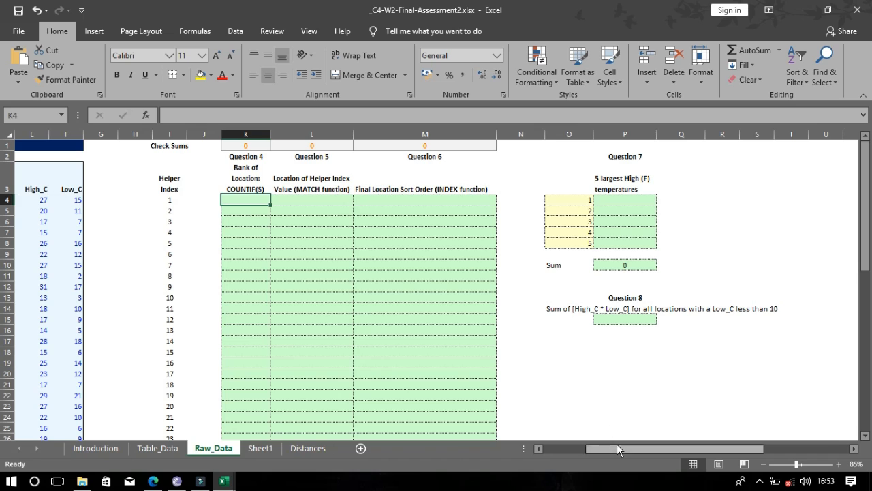
drag(617, 443, 562, 449)
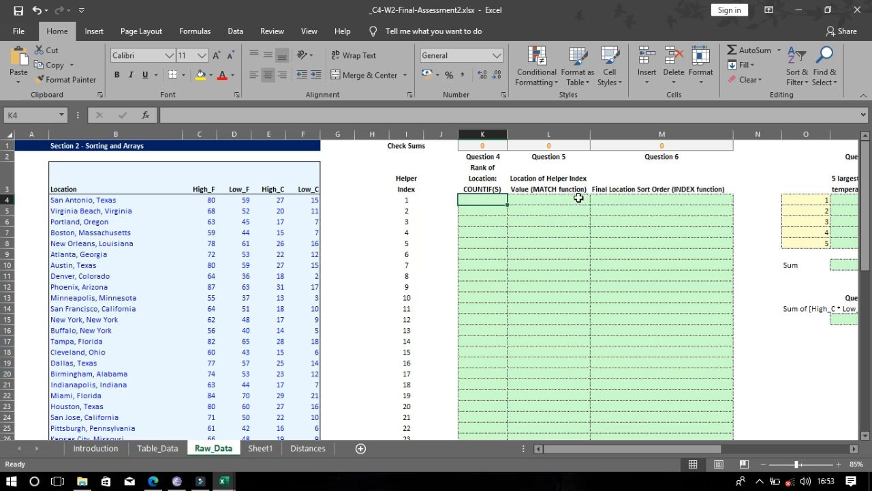
Switch to the assignment page in the browser, read question 4 on the COUNTIFS alphabetical ranking, and return to the Raw_Data sheet in Excel
mouse_move(156, 485)
click(158, 435)
click(293, 235)
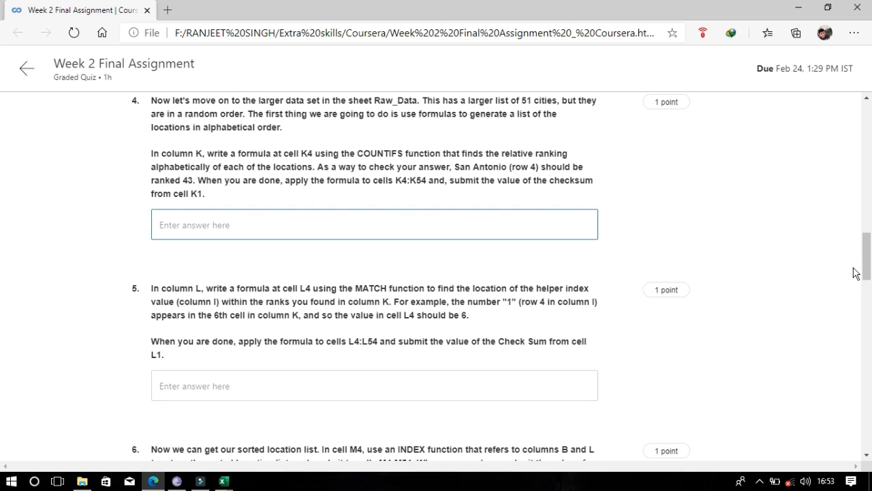
scroll(851, 273, up, 2)
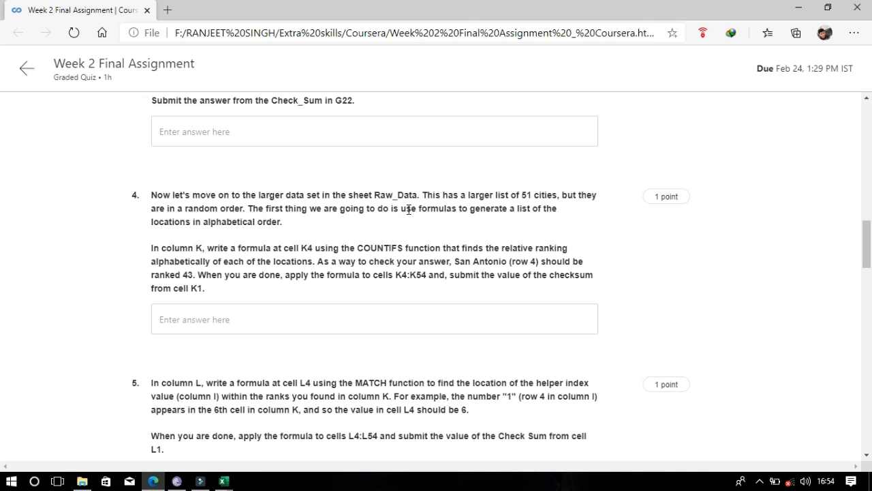
drag(398, 194, 507, 261)
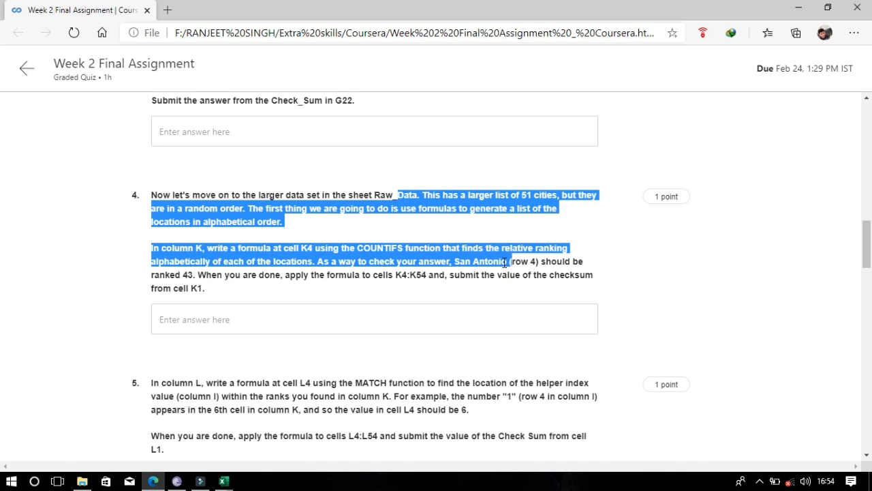
click(496, 266)
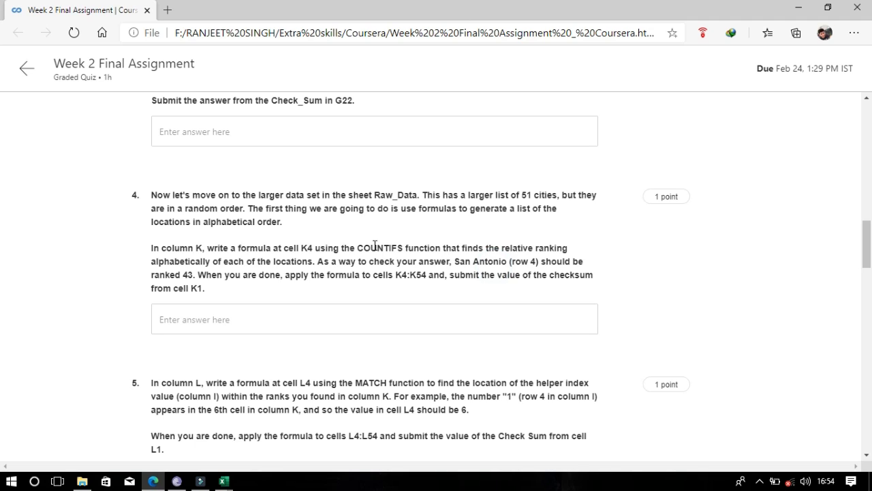
drag(358, 248, 442, 259)
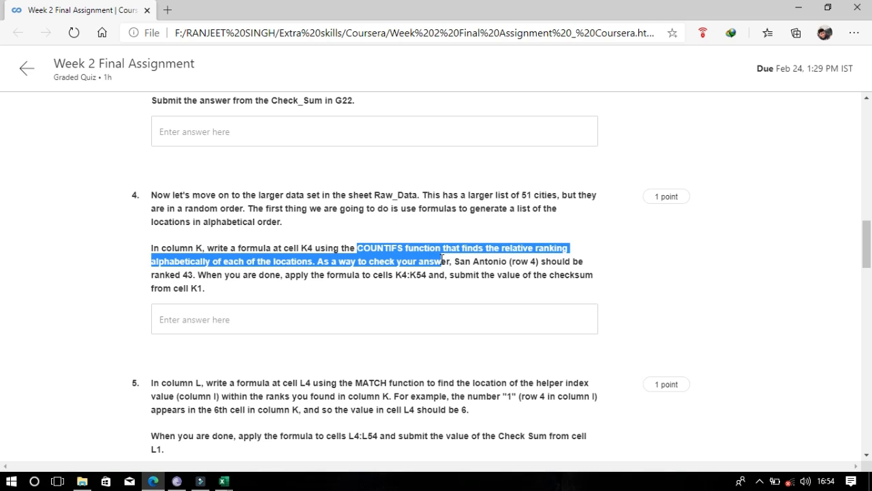
click(448, 281)
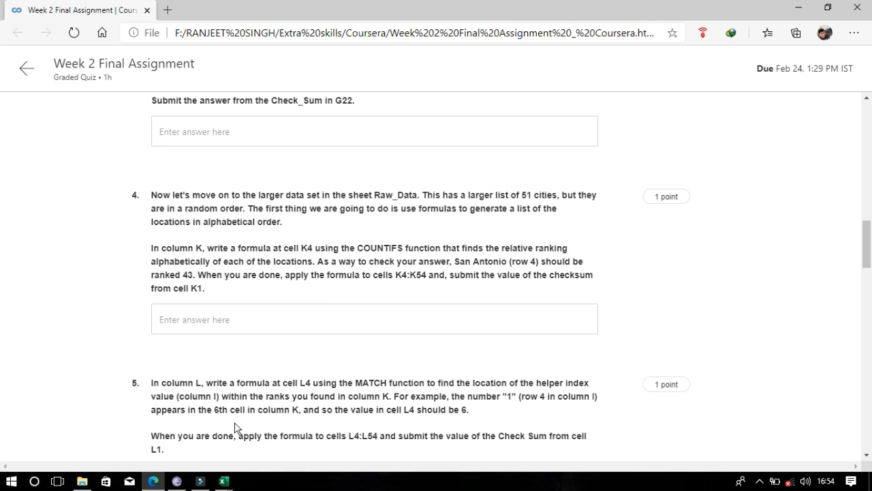
click(224, 481)
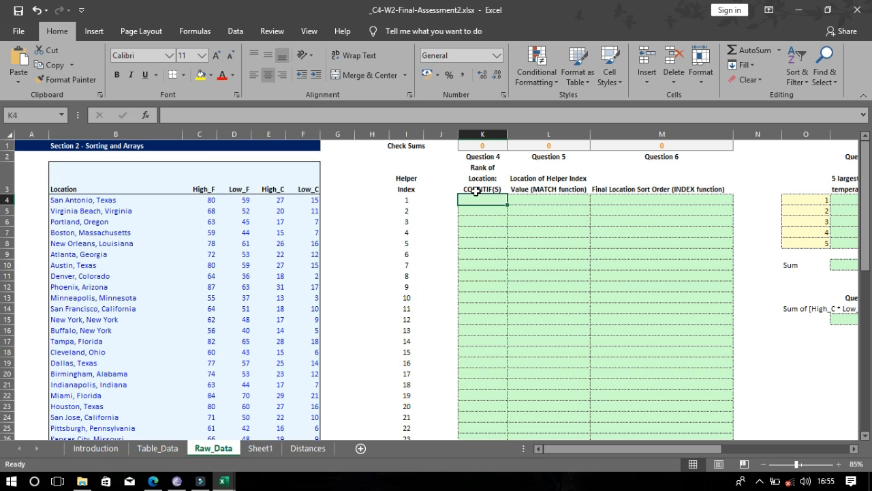
Start a COUNTIFS formula in K4 of Raw_Data with the location list B4:B54 as the criteria range
text(=)
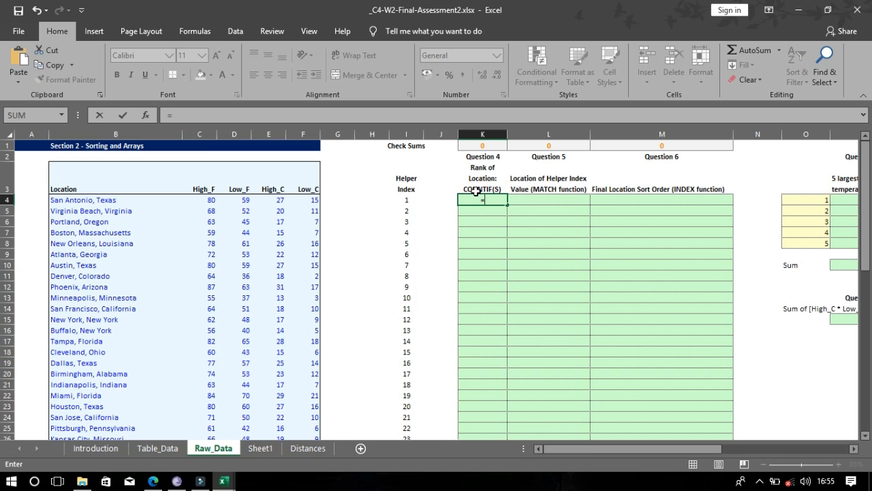
text(cou)
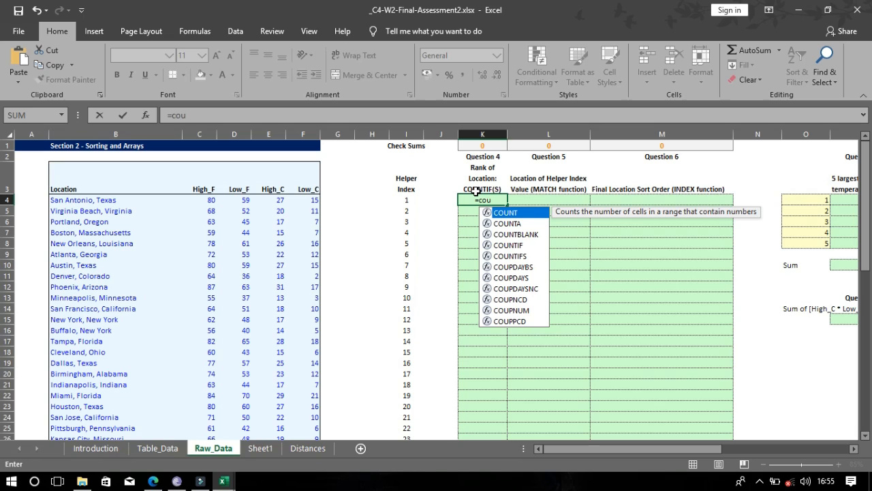
key(Down)
key(Down)
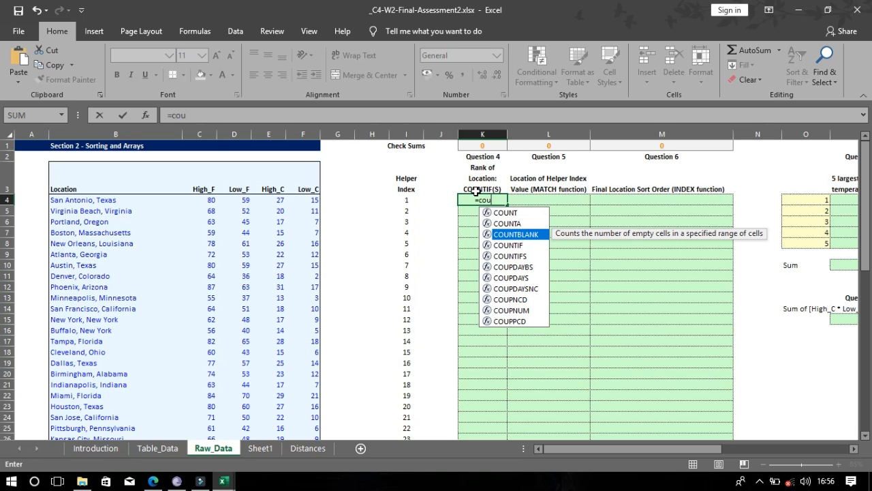
key(Down)
key(Down)
key(Tab)
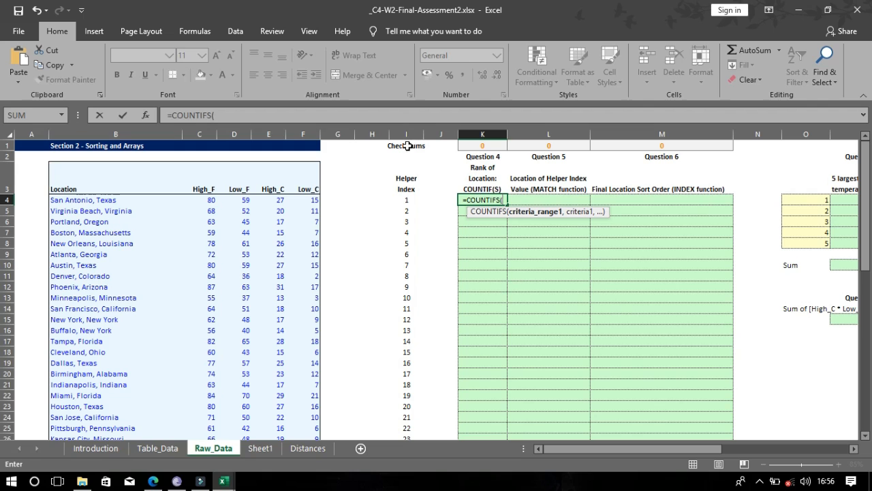
click(89, 200)
key(shift+Down)
key(shift+Down)
key(shift+Down)
key(shift+Down)
key(shift+Down)
key(shift+Down)
key(shift+Down)
key(shift+Down)
key(shift+Down)
key(shift+Down)
key(shift+Down)
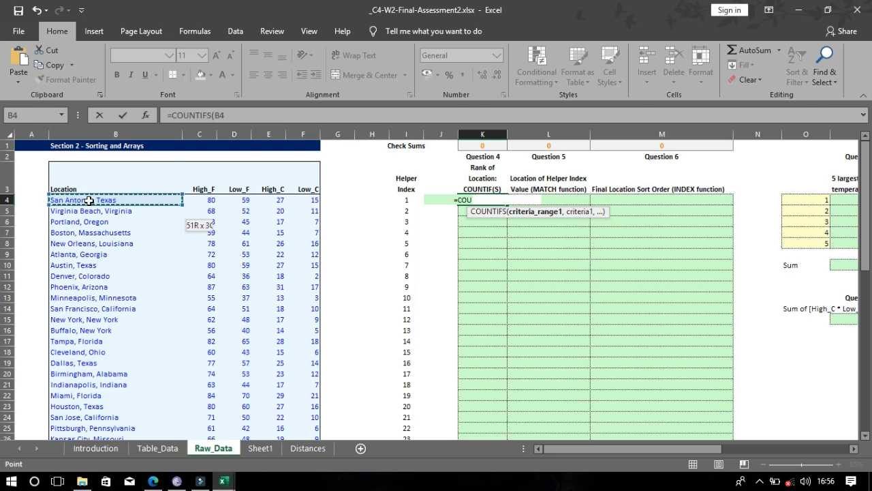
key(shift+Down)
key(shift+Down)
key(shift+Down)
key(shift+Down)
key(shift+Down)
key(shift+Down)
key(shift+Down)
key(shift+Down)
key(shift+Down)
key(shift+Down)
key(shift+Down)
key(shift+Down)
key(shift+Down)
key(shift+Down)
key(shift+Down)
key(shift+Down)
key(shift+Down)
key(shift+Down)
key(shift+Down)
key(shift+Down)
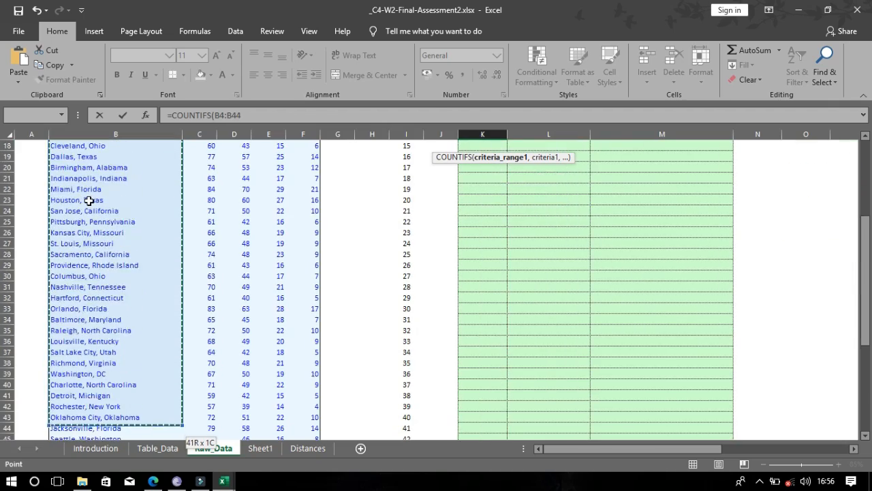
key(shift+Up)
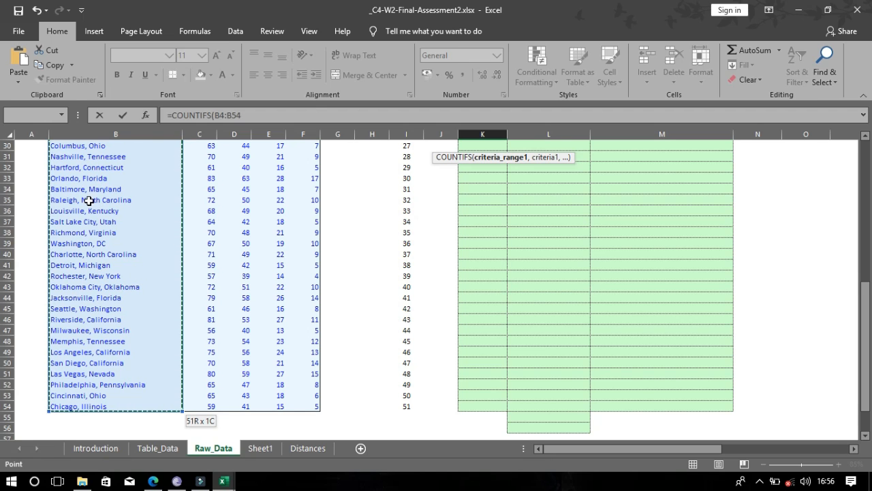
text(,)
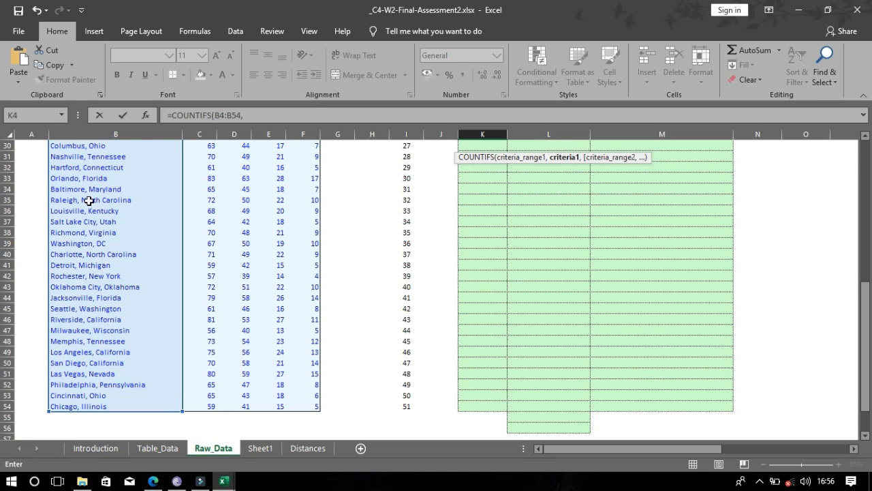
key(Up)
key(Up)
key(Down)
key(Down)
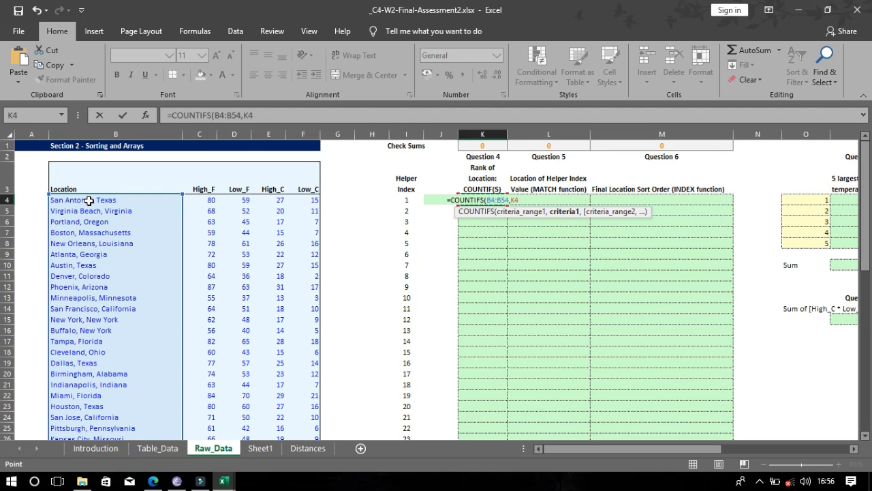
key(BackSpace)
key(BackSpace)
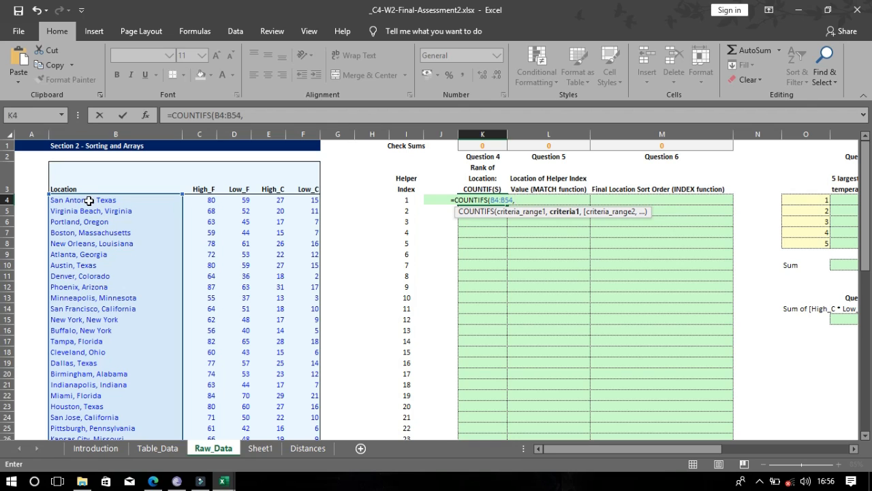
Set the COUNTIFS criterion to "<="&B4 so each location is compared alphabetically
text(")
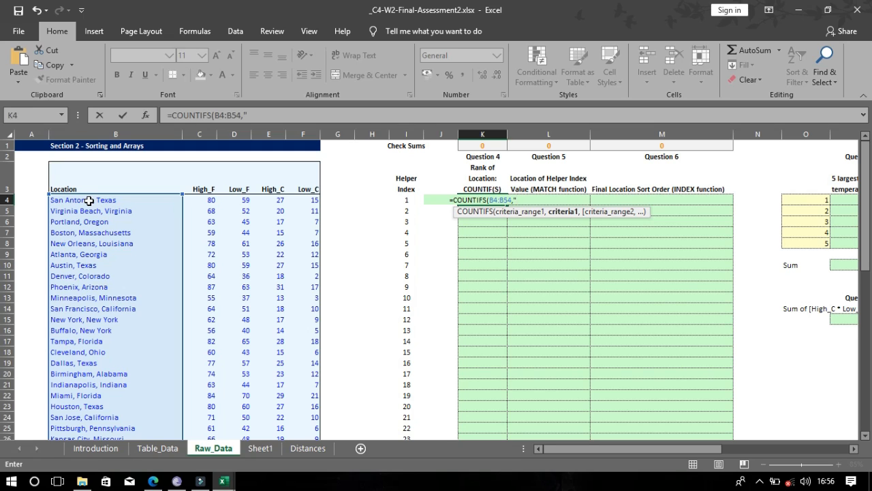
text(<)
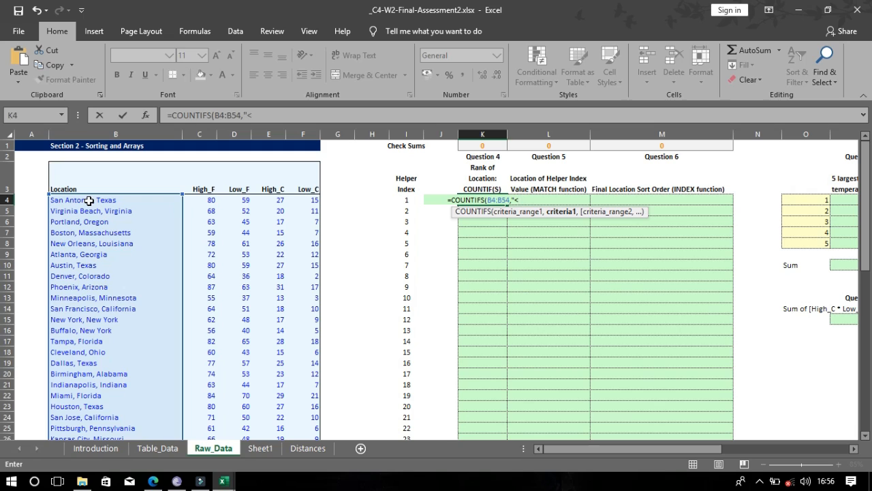
text(=)
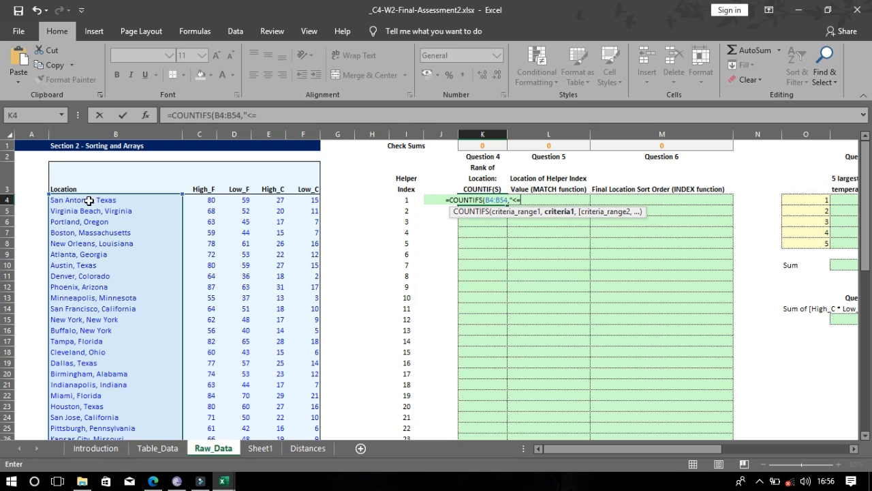
click(89, 200)
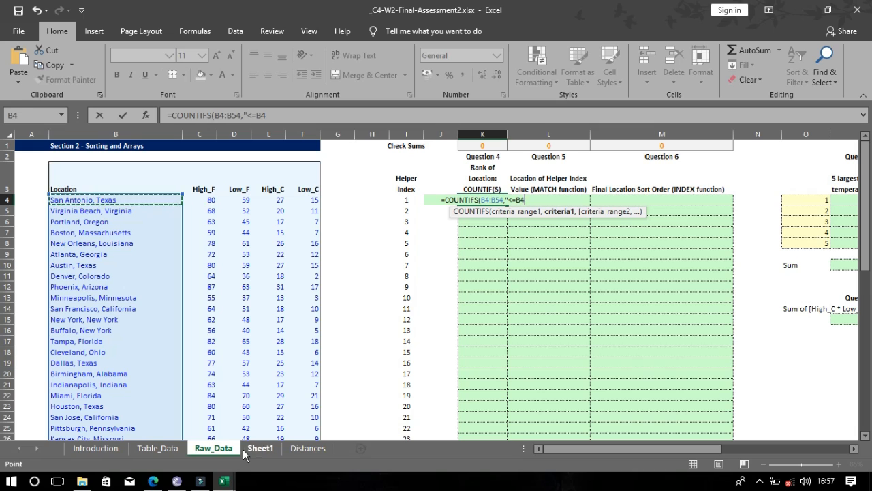
key(BackSpace)
key(BackSpace)
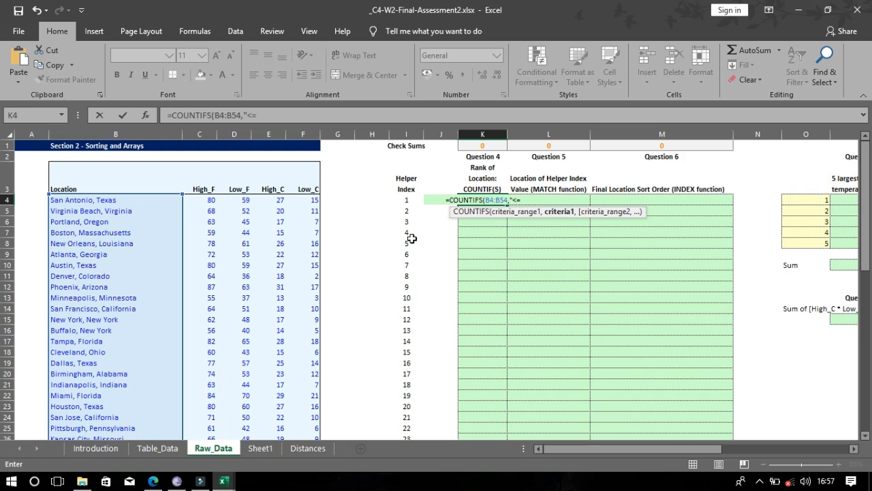
text(")
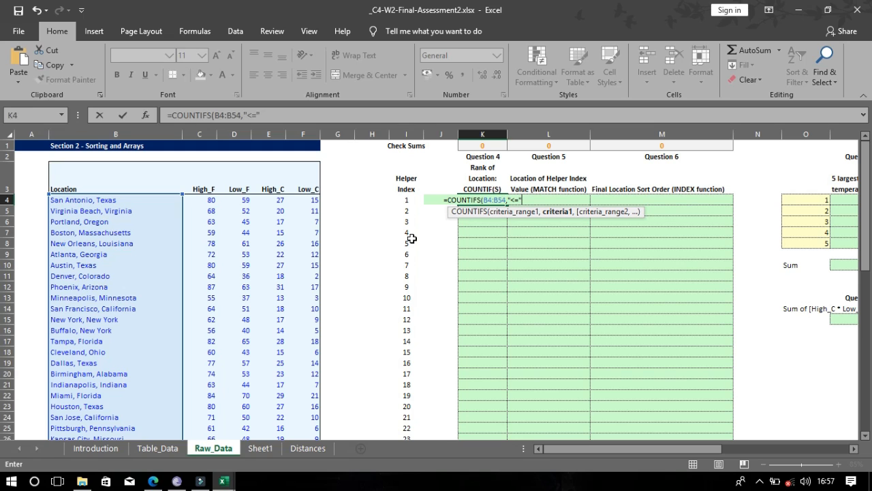
text(&)
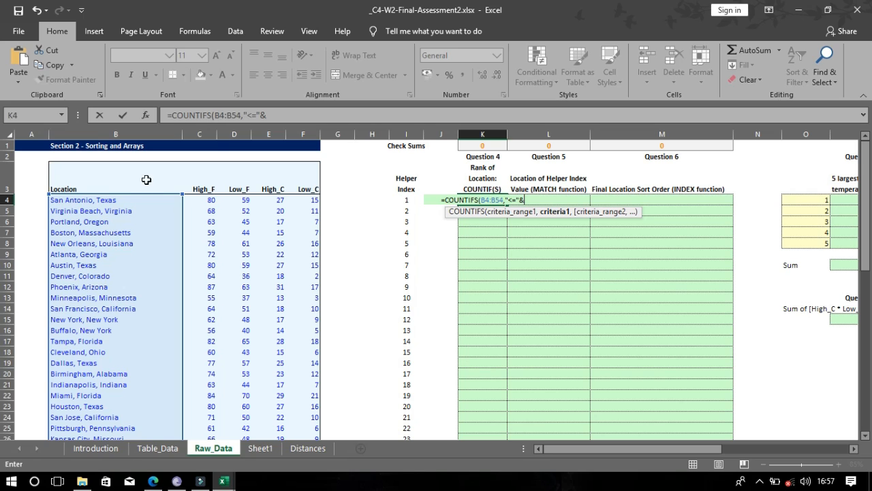
click(140, 200)
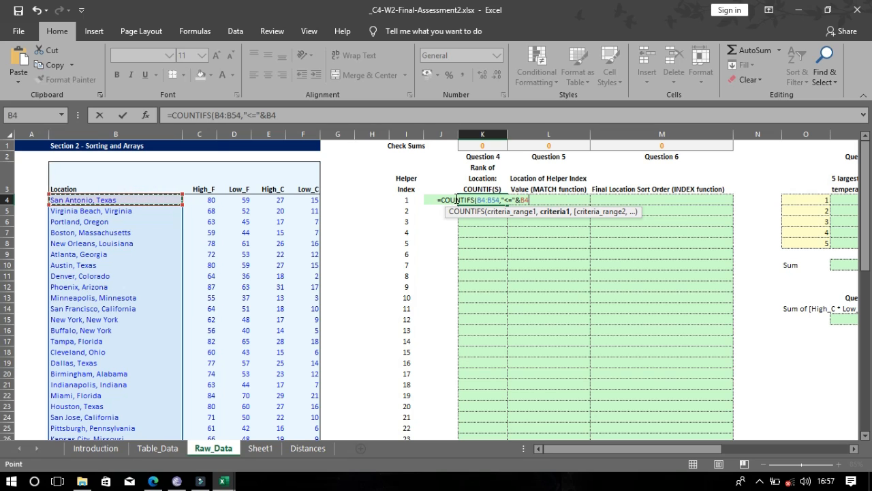
Make the COUNTIFS criteria range absolute as $B$4:$B$54
click(484, 200)
double_click(481, 200)
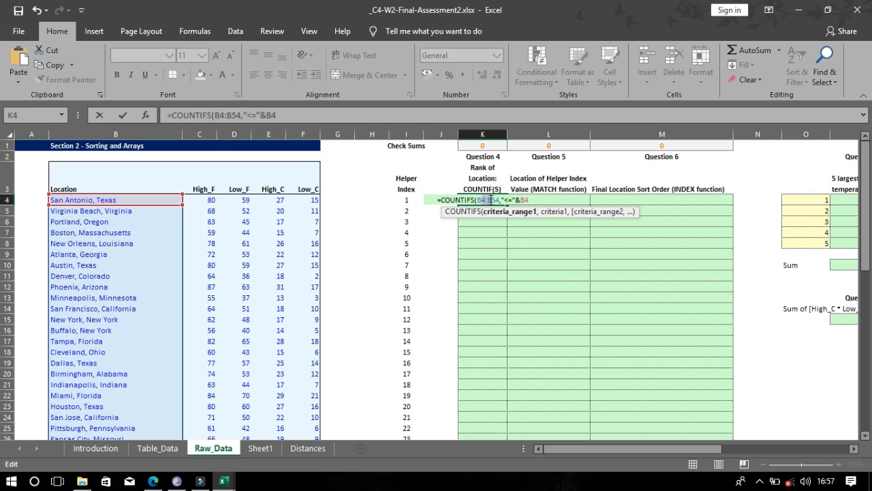
drag(492, 200, 489, 199)
click(483, 199)
key(F4)
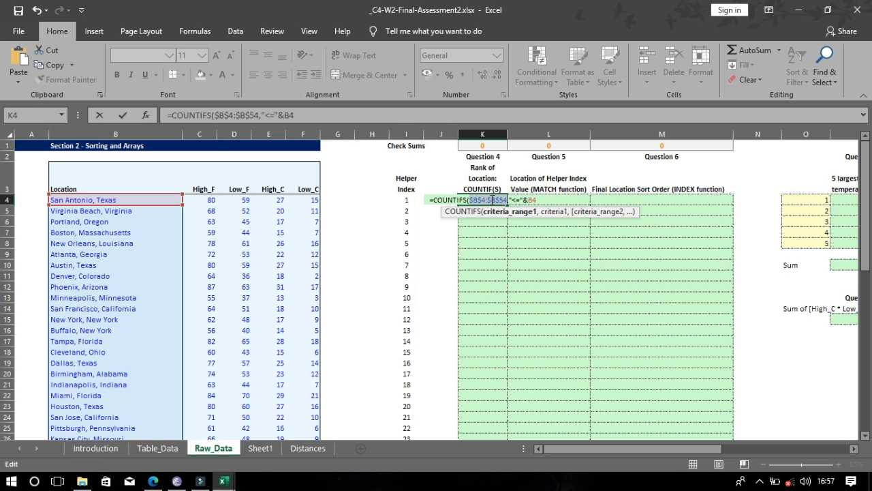
Make the criterion reference absolute as $B$4, then close and enter the COUNTIFS formula in K4
click(517, 201)
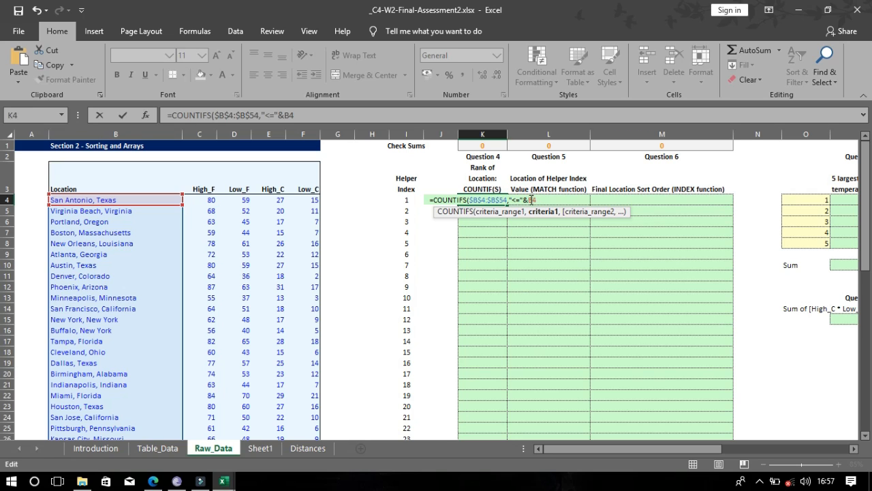
key(F4)
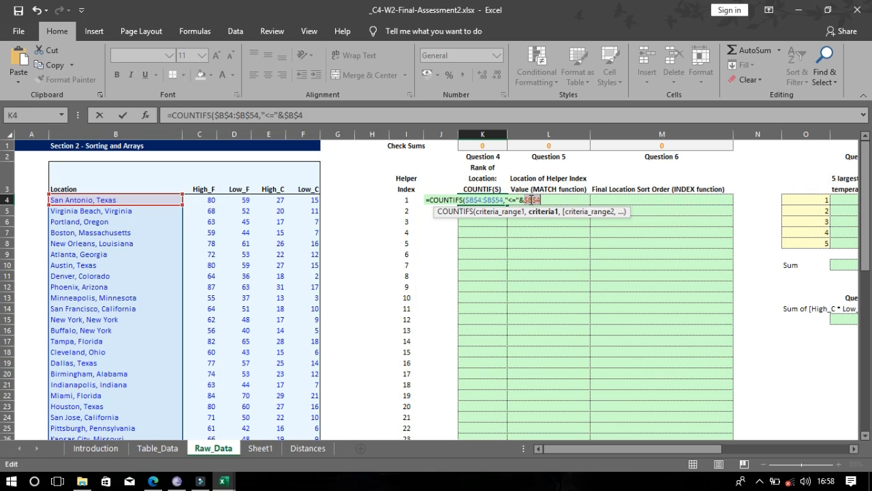
click(542, 198)
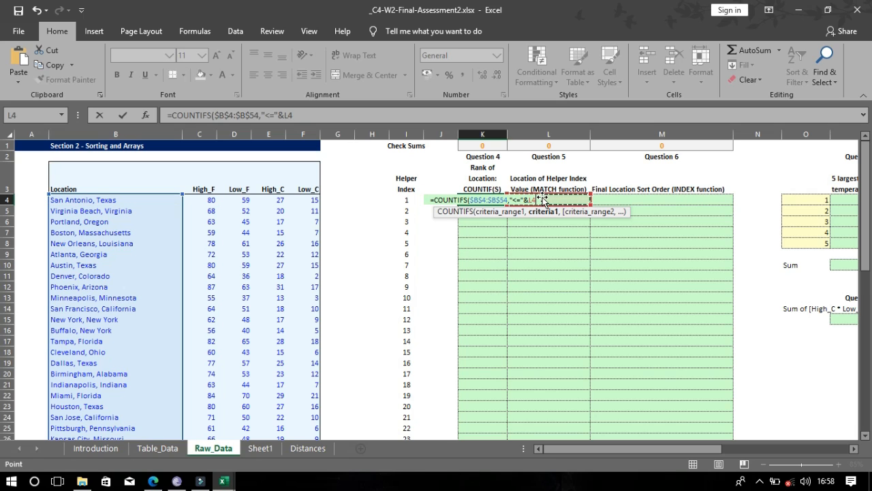
key(ctrl+z)
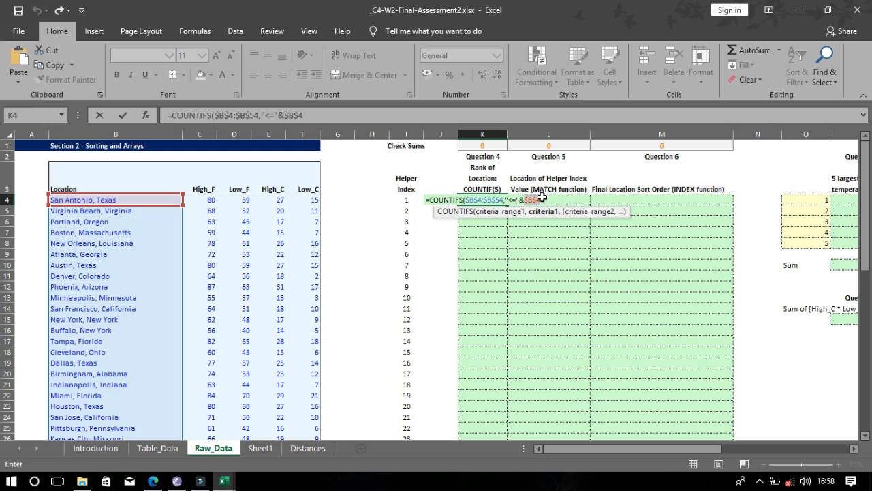
key(F2)
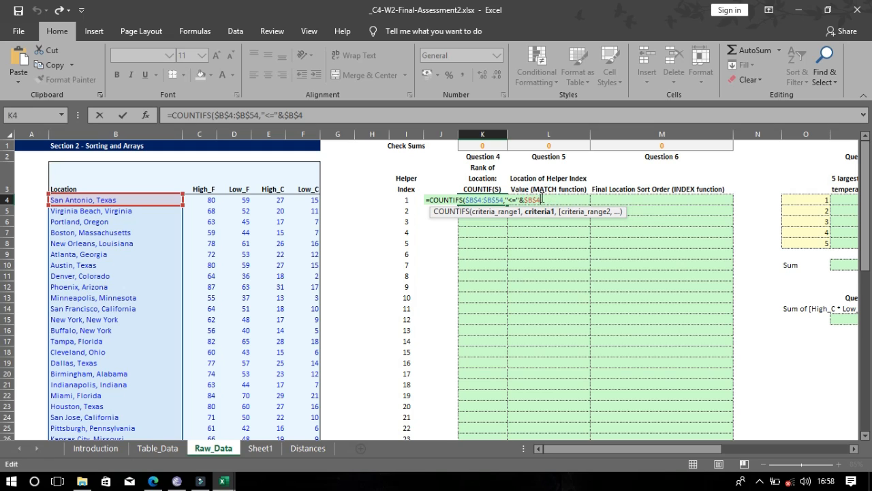
text())
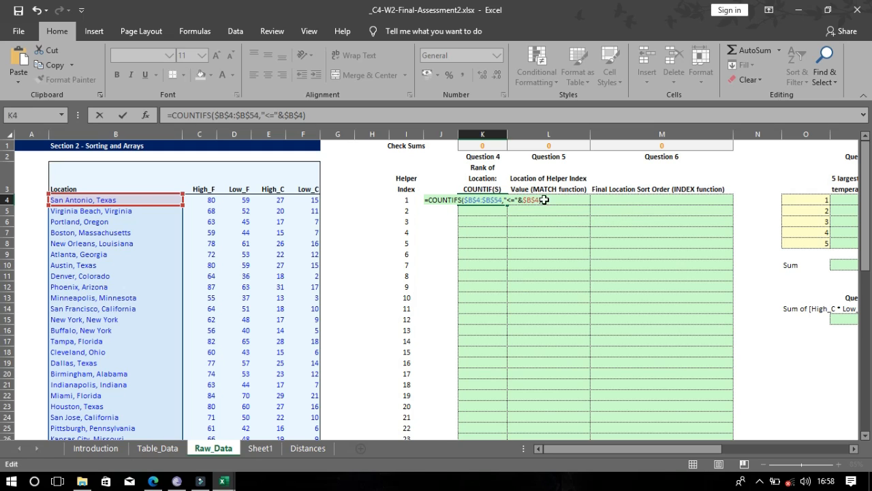
key(Return)
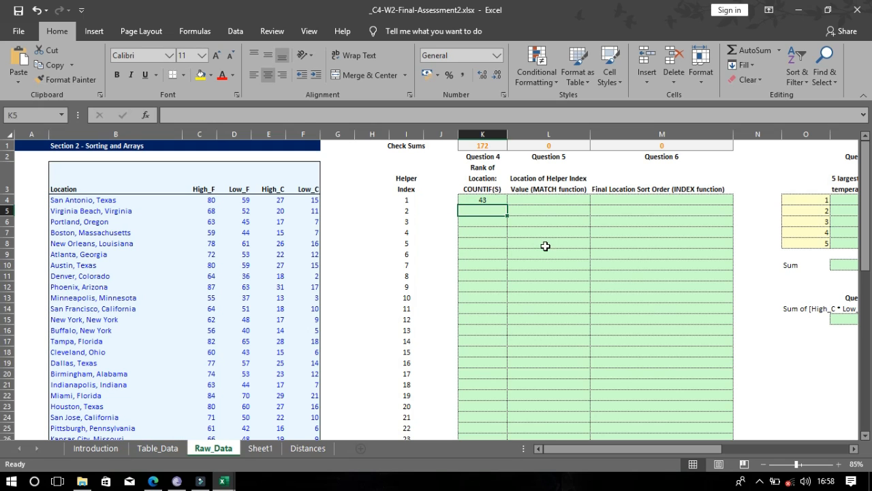
Fill the COUNTIFS formula from K4 down through K54
click(500, 197)
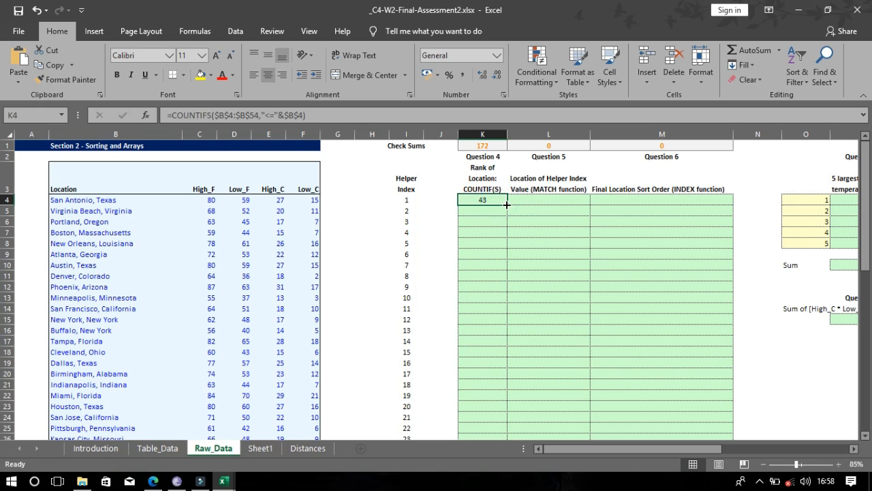
drag(508, 205, 506, 366)
click(477, 387)
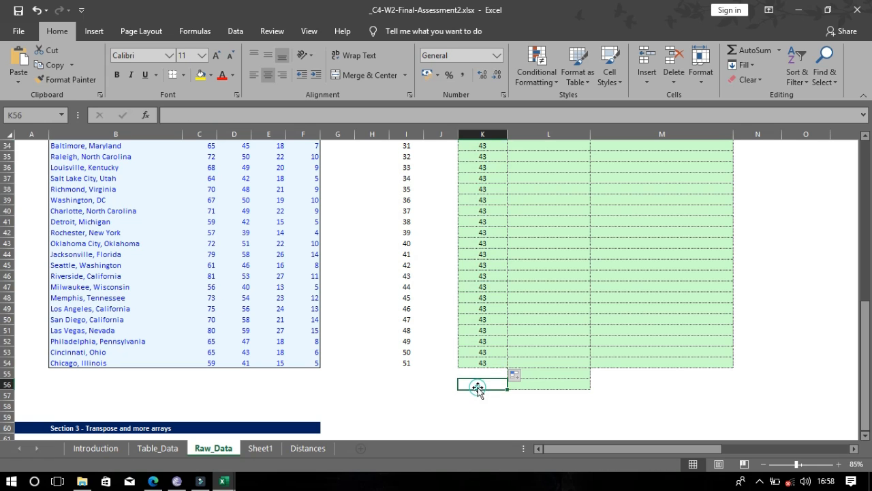
Make the COUNTIFS criterion reference in K4 relative as B4 and enter the corrected formula
drag(869, 390, 869, 199)
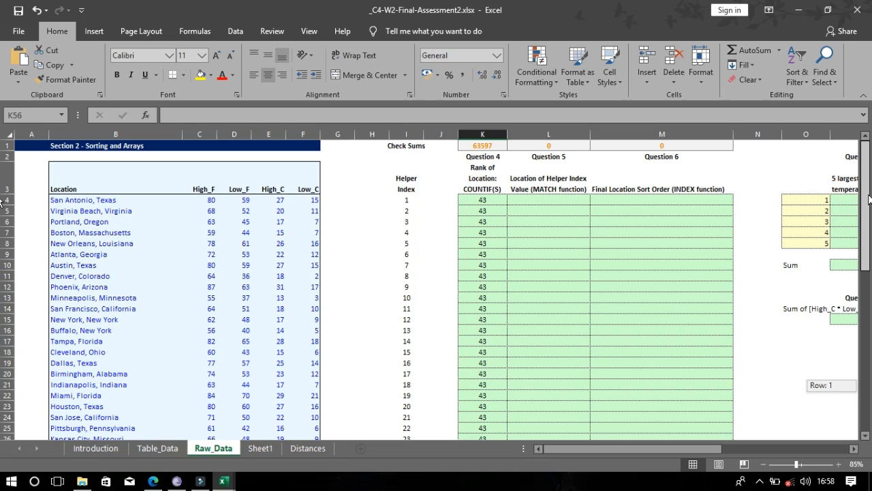
click(491, 202)
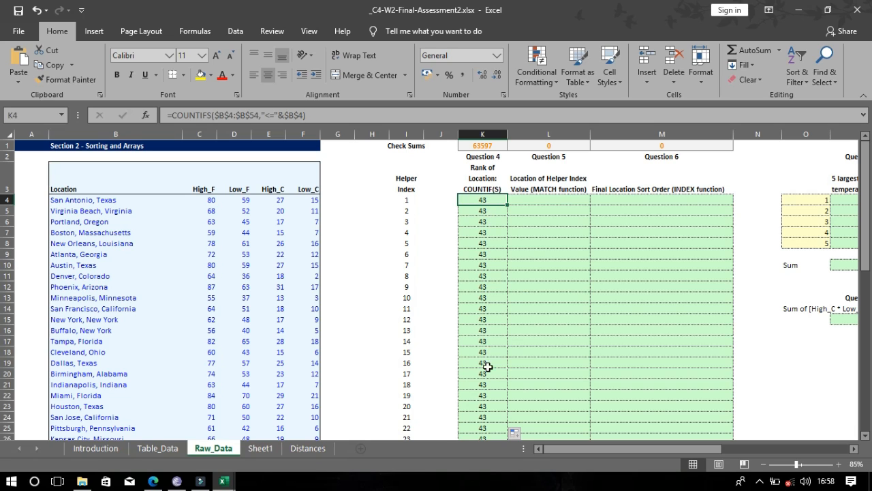
drag(484, 256, 489, 309)
click(489, 309)
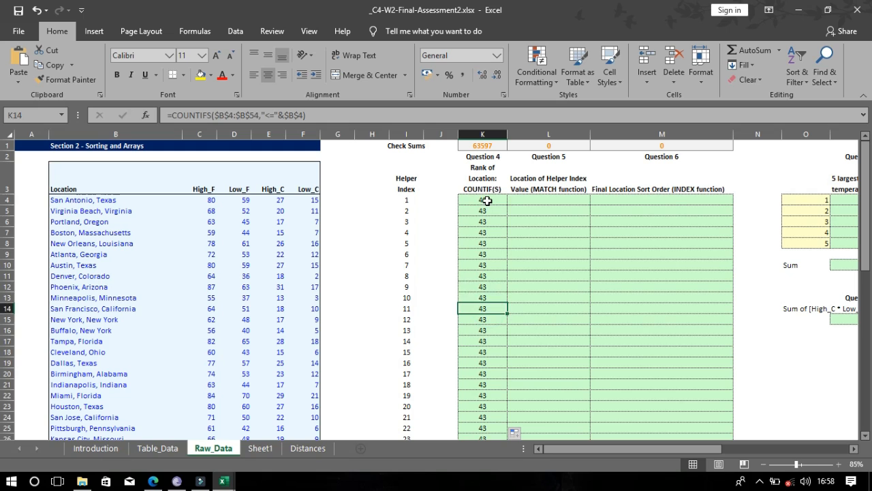
click(485, 200)
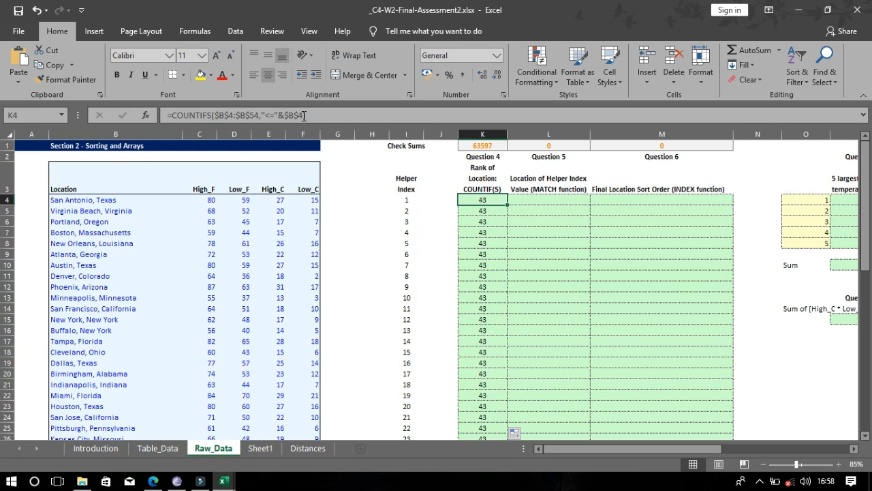
click(297, 115)
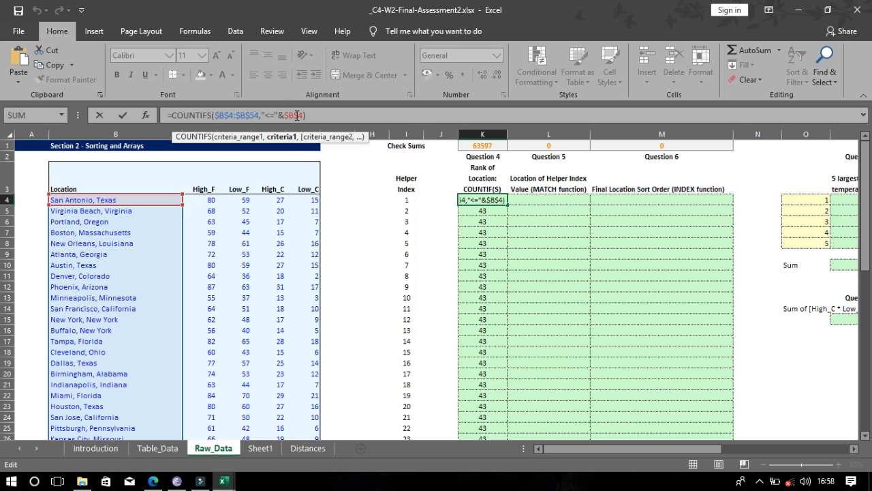
key(F4)
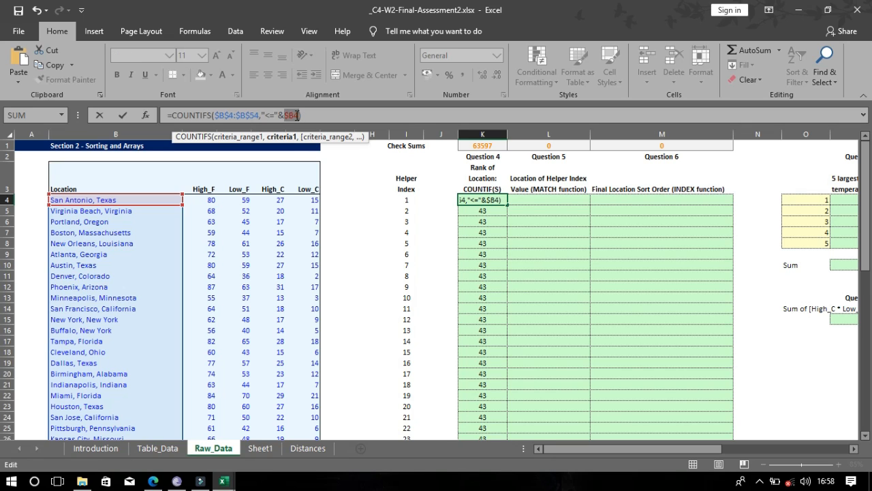
key(F4)
click(299, 115)
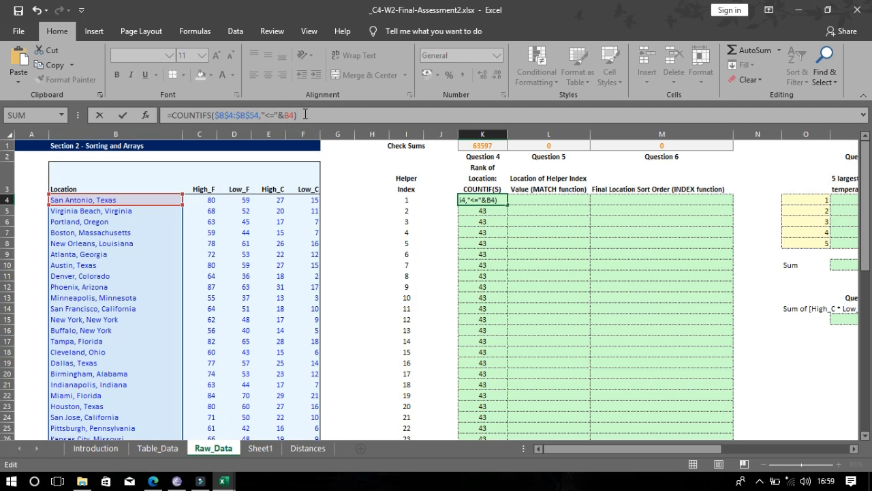
key(Return)
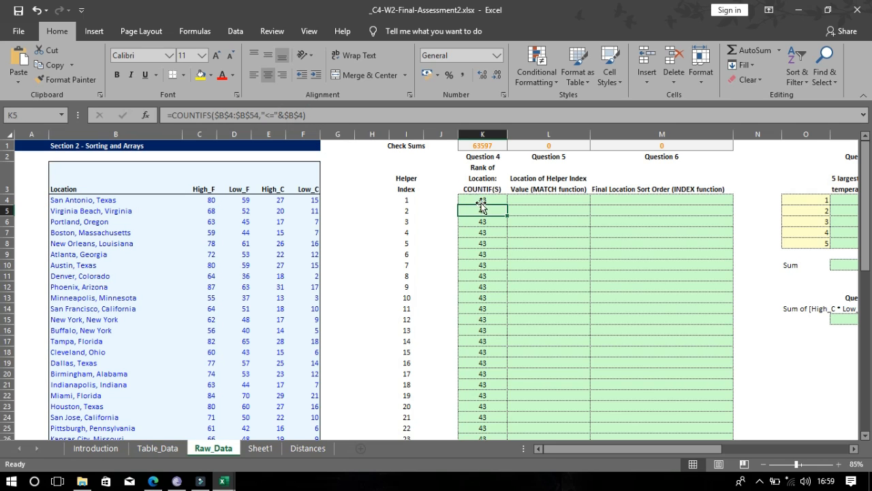
Fill the corrected COUNTIFS formula from K4 down through K54
click(480, 201)
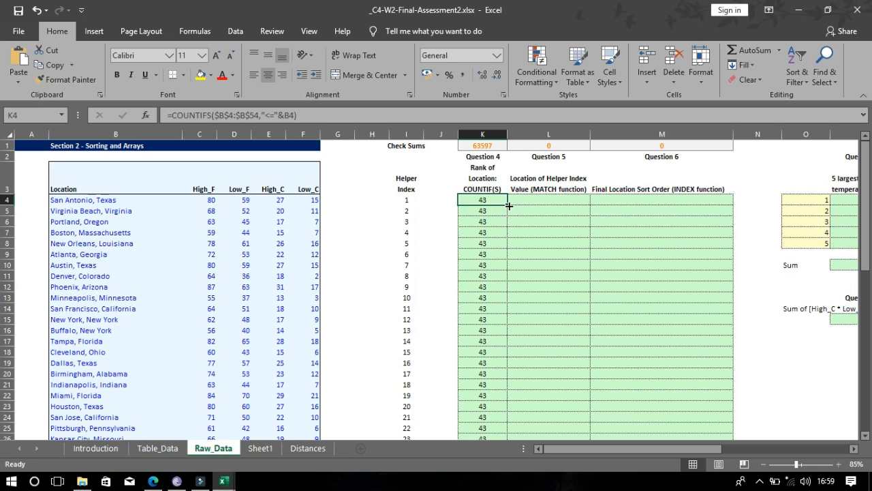
double_click(508, 204)
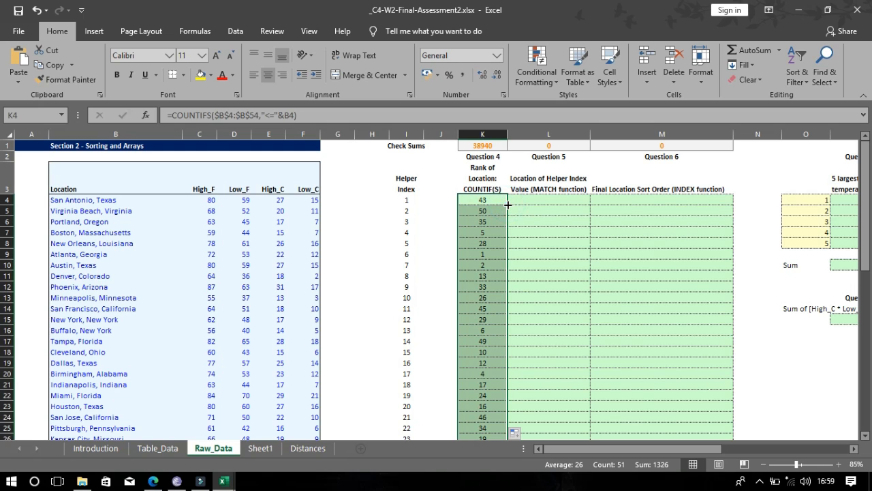
click(540, 218)
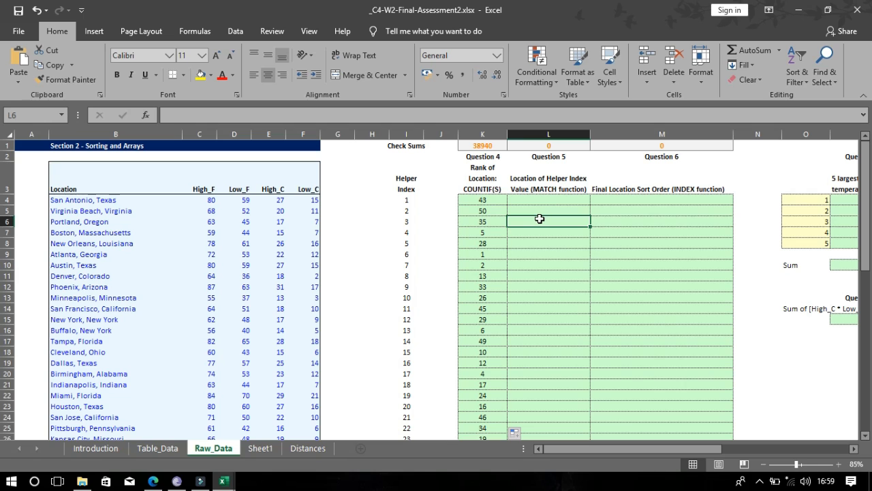
Switch to the assignment page in Edge, read question 5 on the column L MATCH formula, and return to the _C4-W2-Final-Assessment2.xlsx workbook in Excel
click(536, 197)
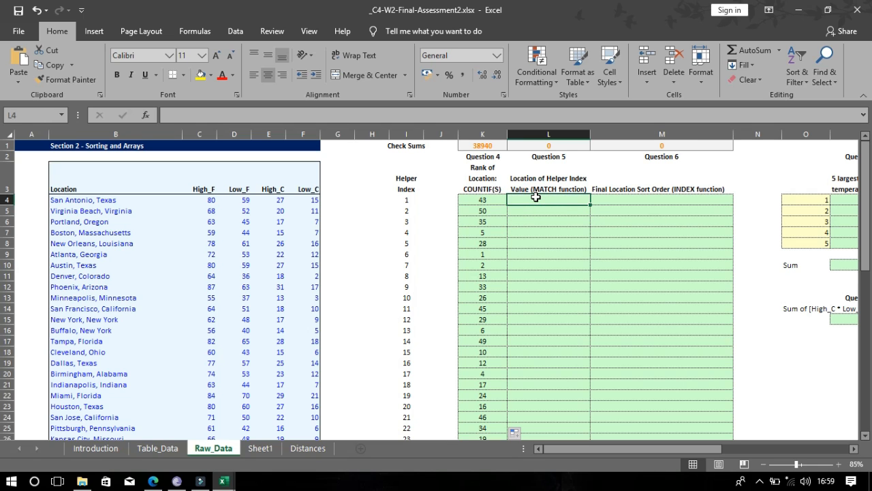
key(alt+Tab)
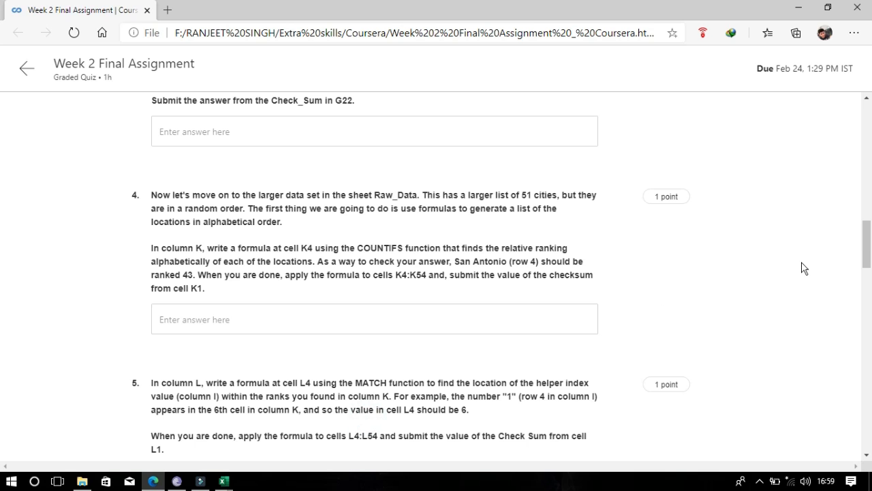
drag(868, 239, 871, 270)
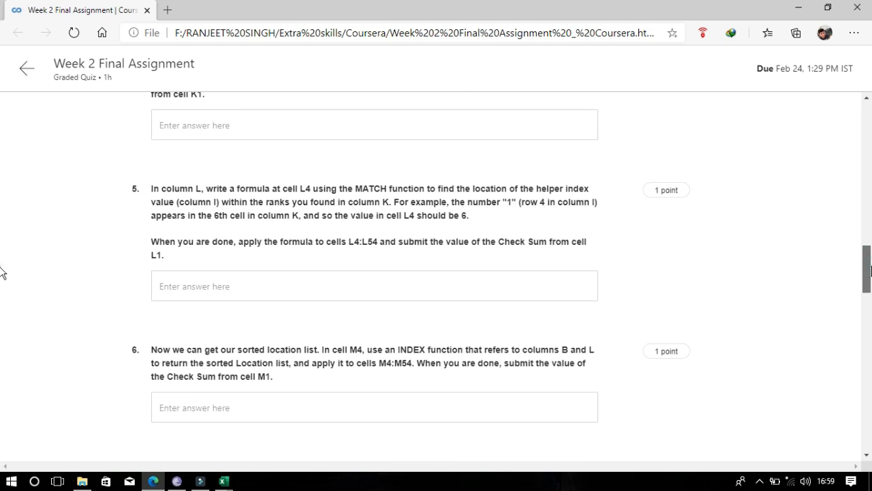
drag(155, 188, 465, 219)
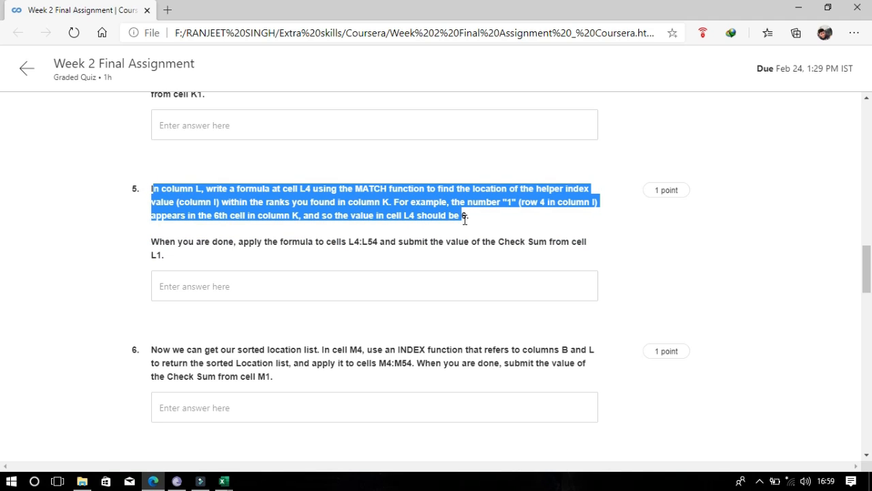
click(504, 226)
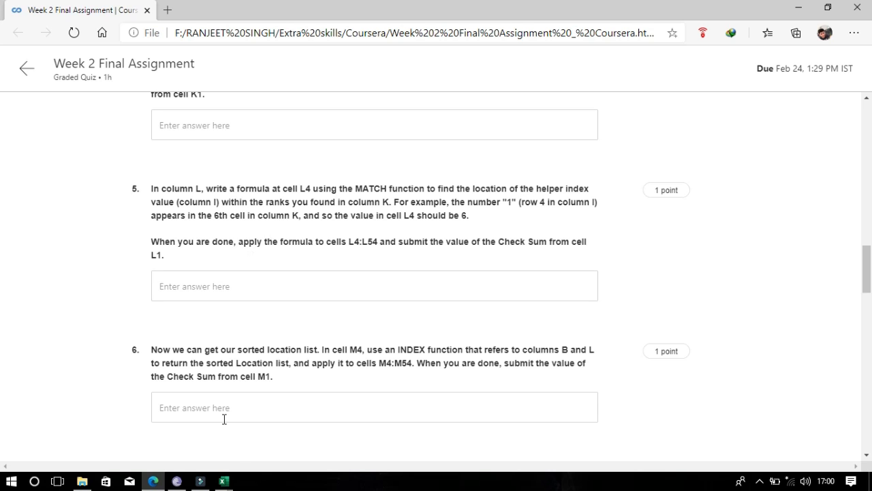
mouse_move(223, 481)
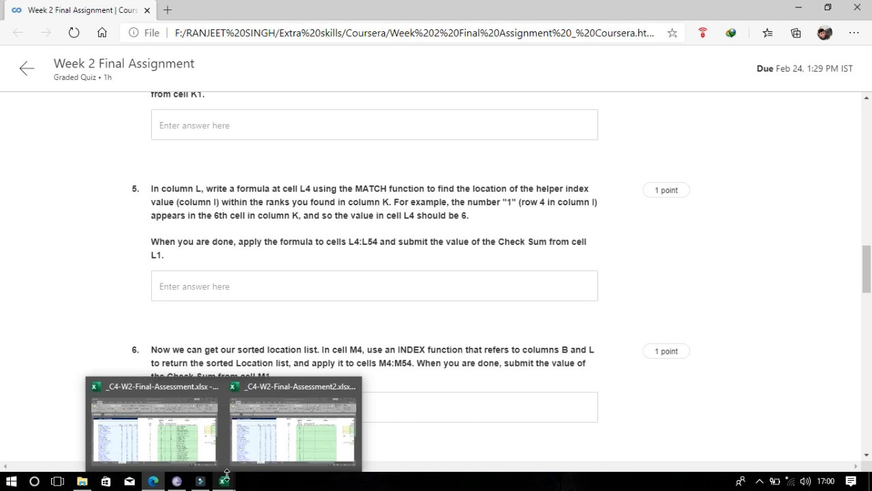
click(291, 425)
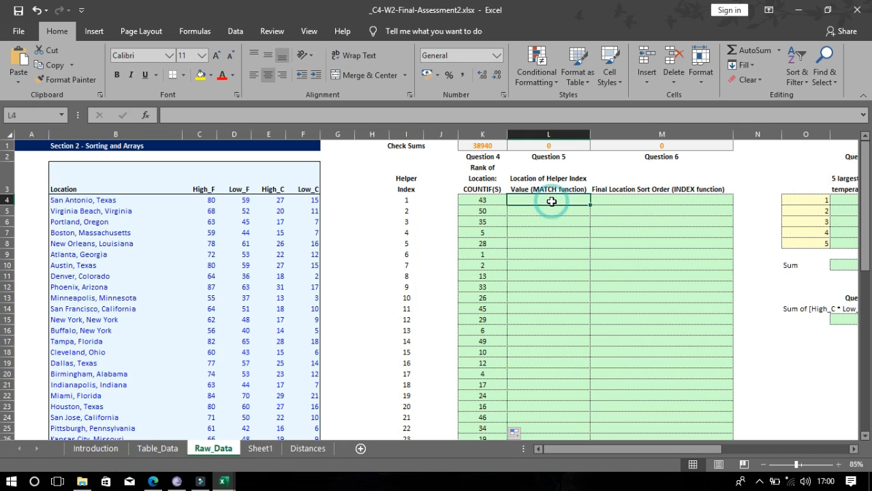
text(=inn)
key(BackSpace)
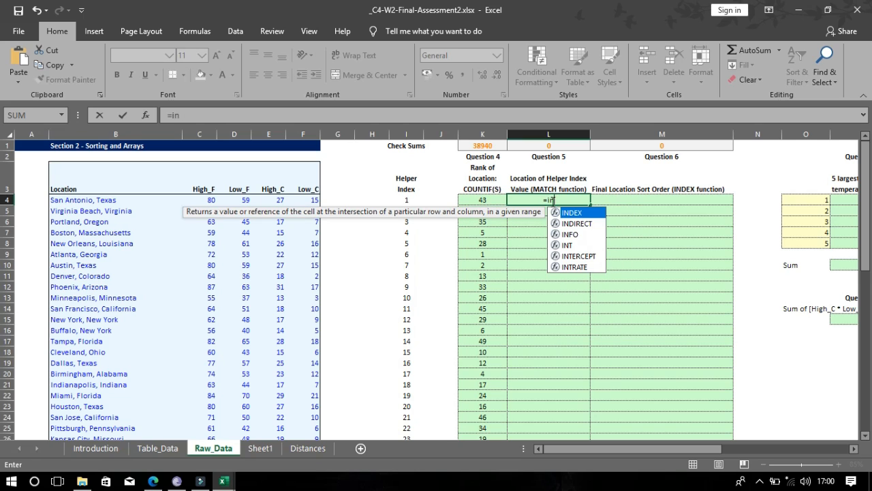
key(Tab)
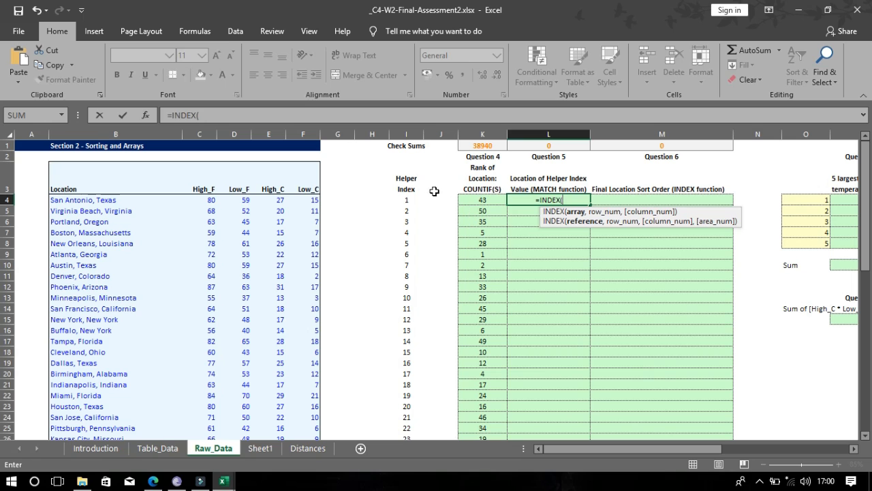
click(414, 199)
drag(416, 198, 416, 428)
scroll(415, 198, down, 2)
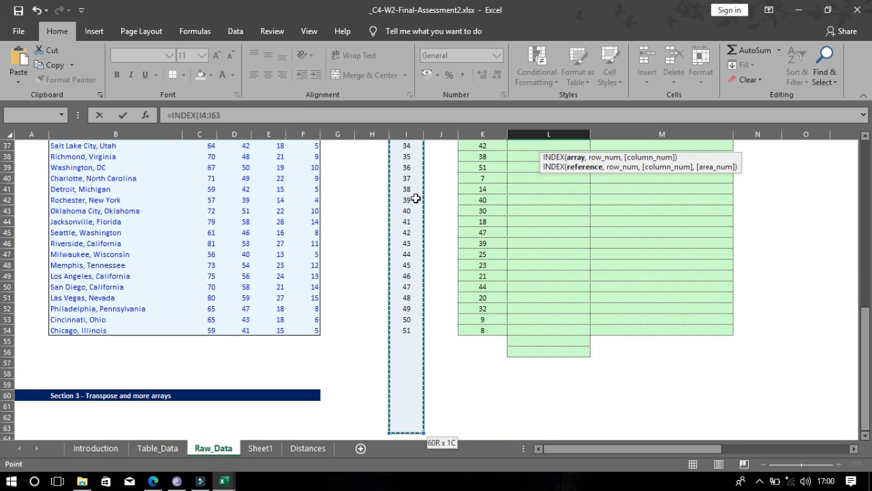
drag(406, 351, 407, 331)
text(,)
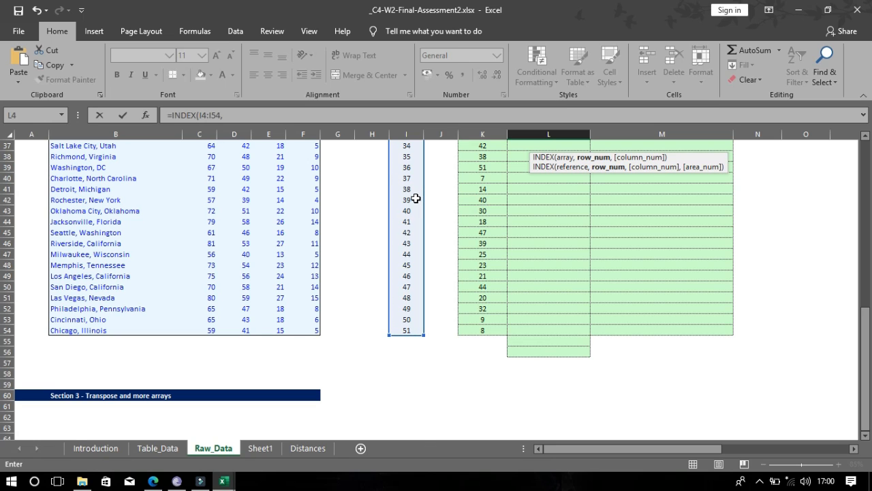
text(L4)
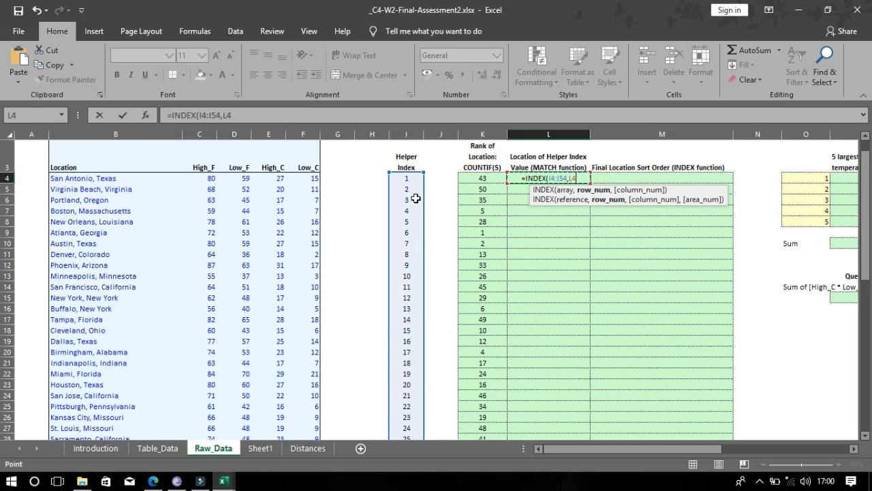
key(BackSpace)
key(BackSpace)
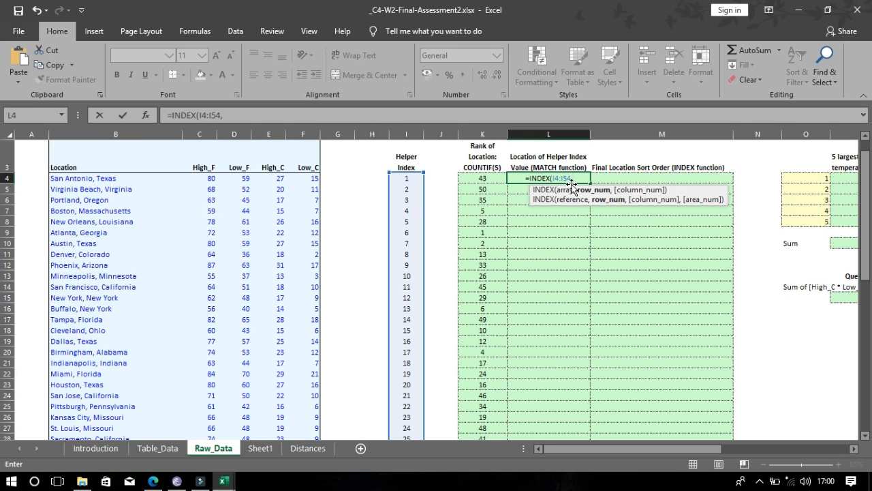
text(mat)
key(Tab)
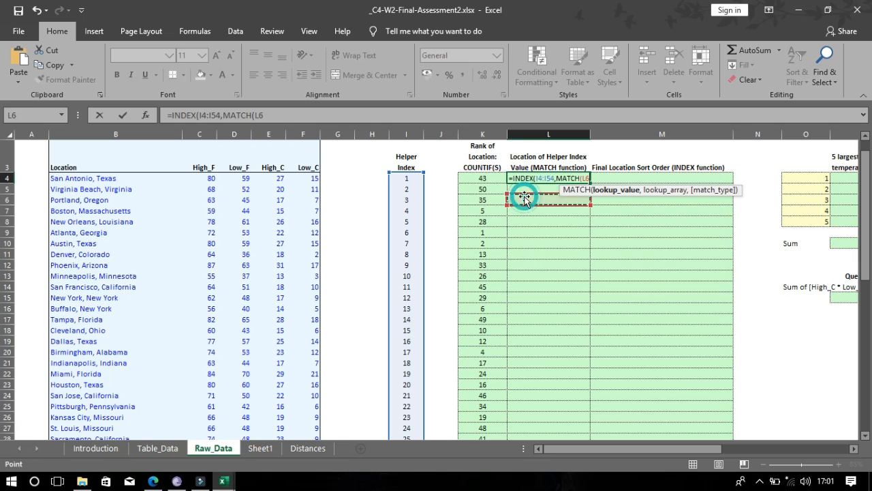
key(Escape)
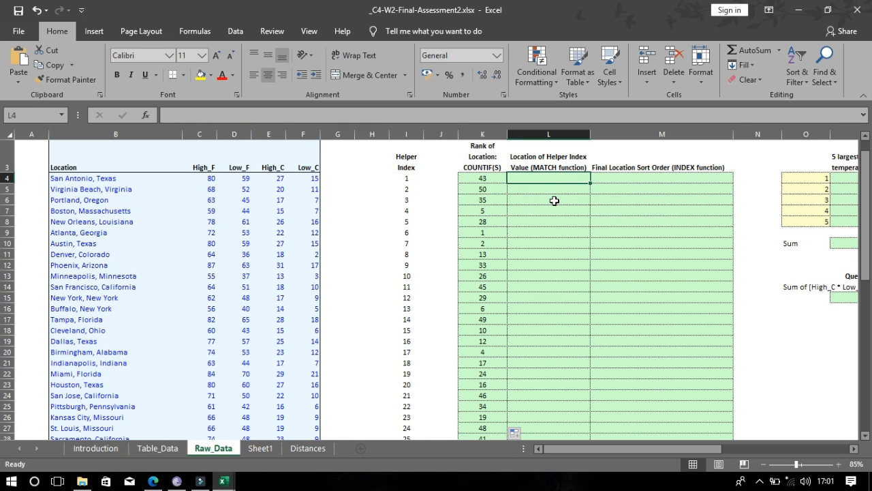
Start an INDEX formula in L4 with I4:K54 as its array, covering the helper index through rank columns
click(550, 178)
text(=)
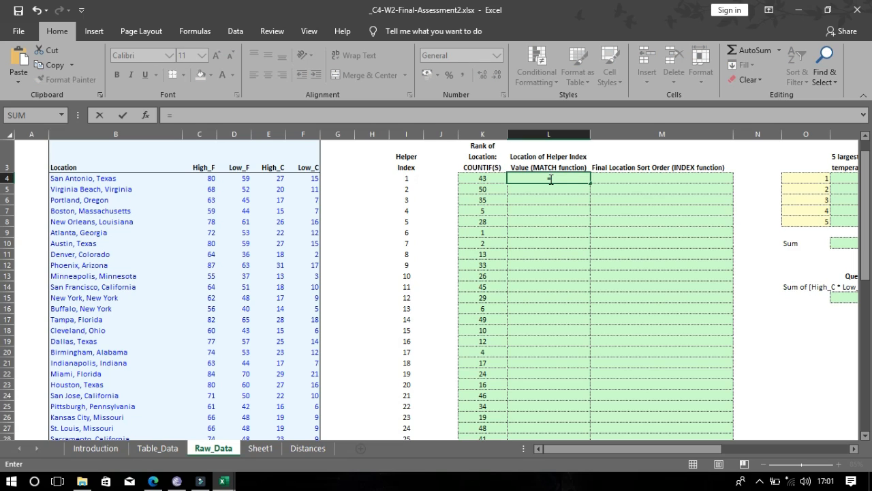
text(in)
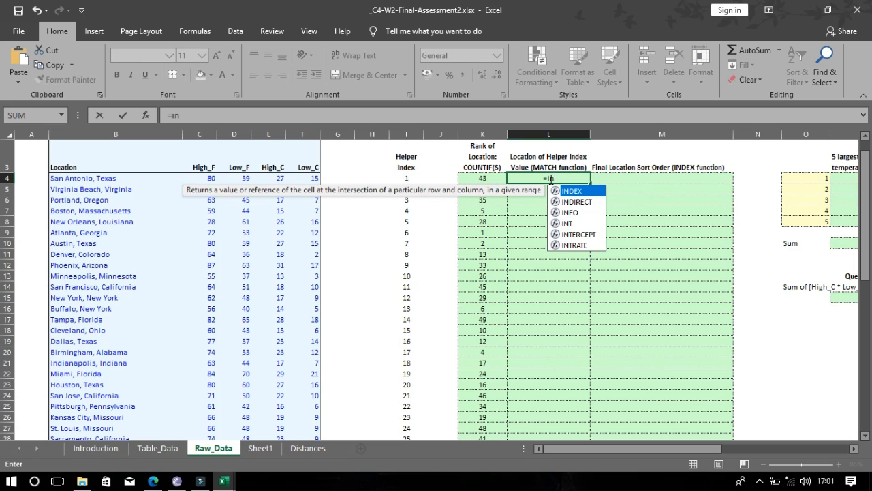
key(Tab)
key(Left)
key(Left)
key(Left)
key(Right)
key(Right)
key(Right)
key(Right)
key(Right)
key(Right)
key(Right)
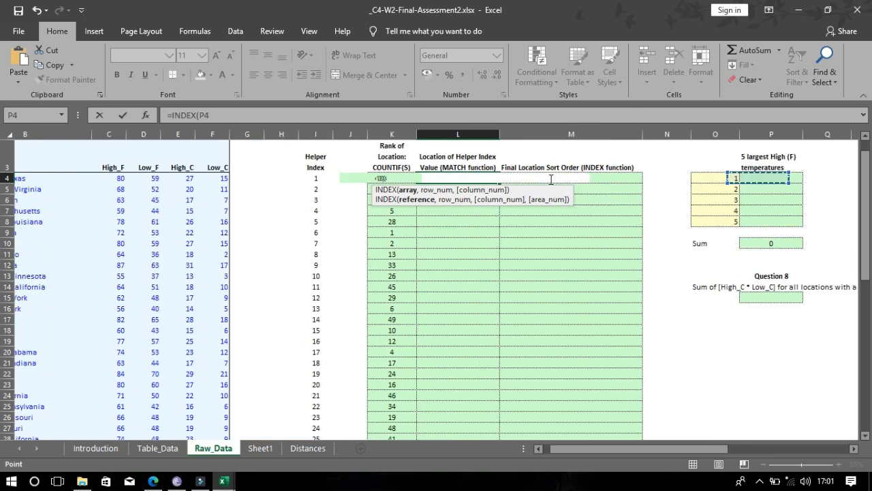
key(Right)
key(Right)
key(Right)
key(Right)
key(Right)
key(Left)
key(Left)
key(Left)
key(Left)
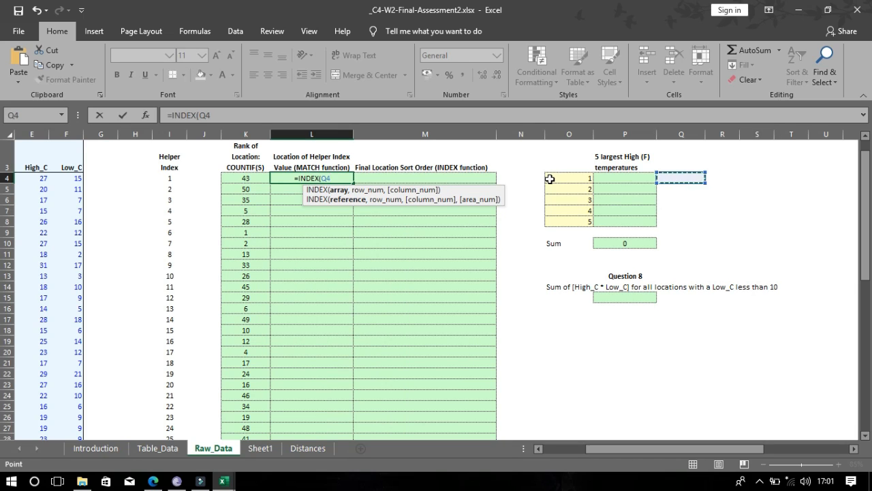
key(Left)
key(Left)
key(Left)
key(Left)
key(Left)
key(Left)
key(Left)
key(Left)
key(Left)
key(Left)
key(Right)
key(Right)
key(shift+Right)
key(shift+Right)
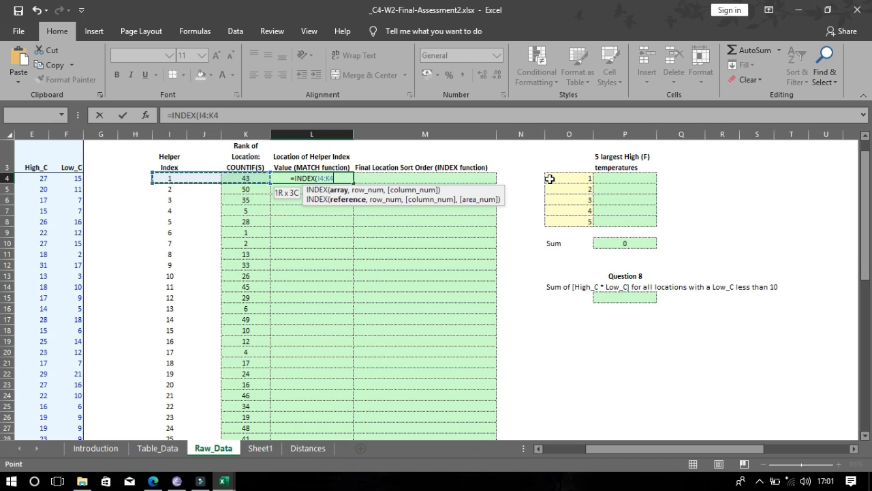
key(ctrl+shift+Down)
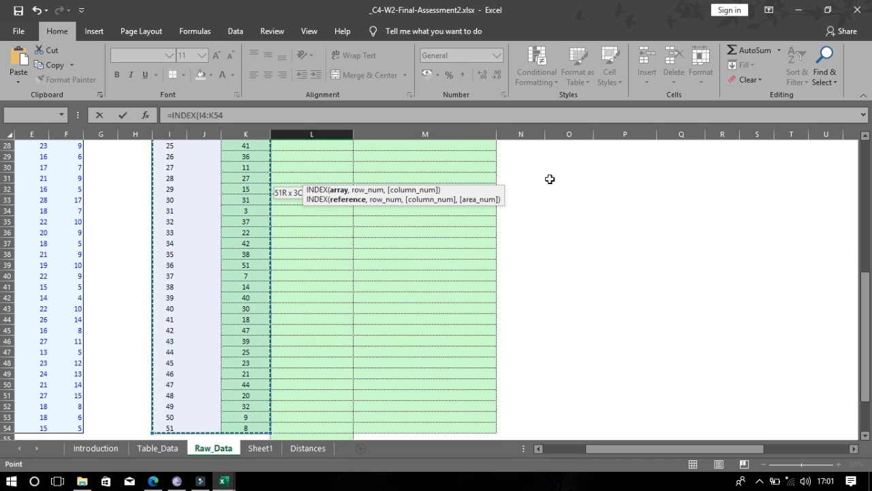
Nest a MATCH function as the row argument of the INDEX formula in L4, with I4 as the lookup value
text(,)
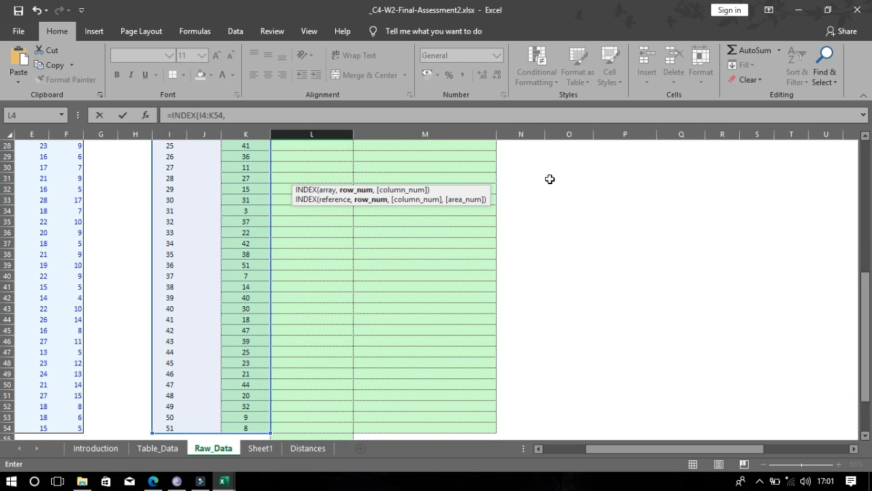
text(mat)
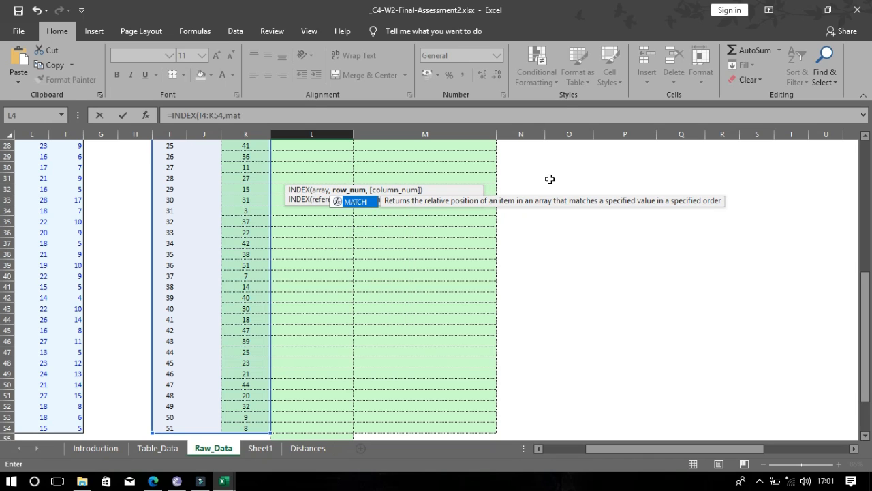
key(Tab)
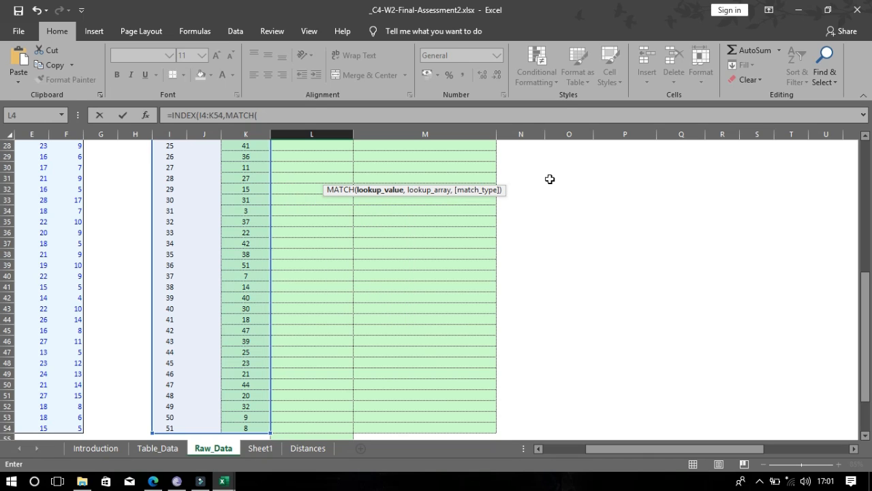
key(Up)
key(Up)
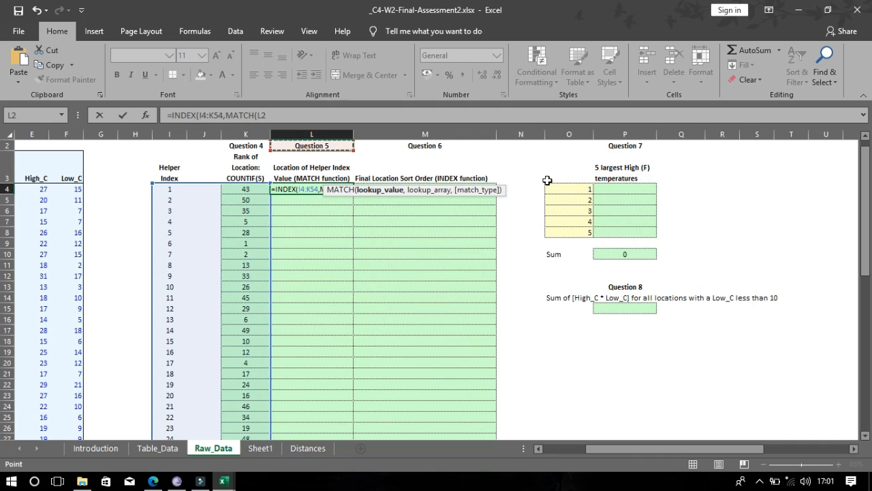
click(165, 189)
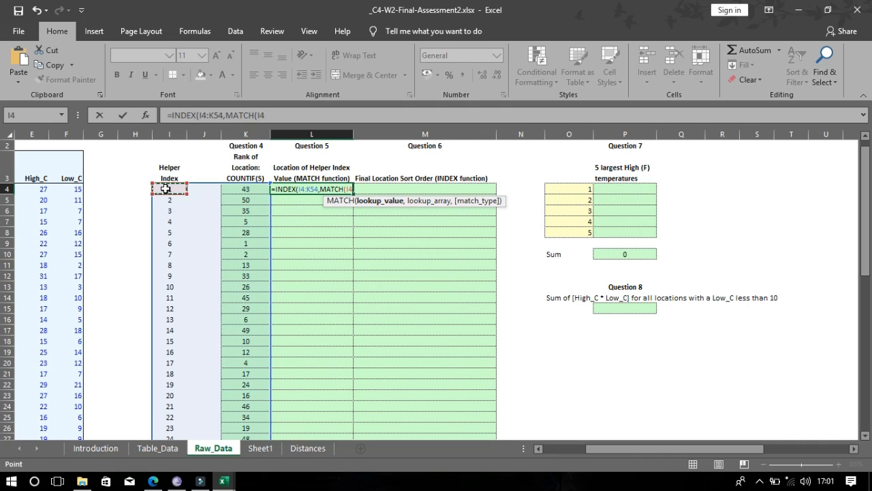
text(,)
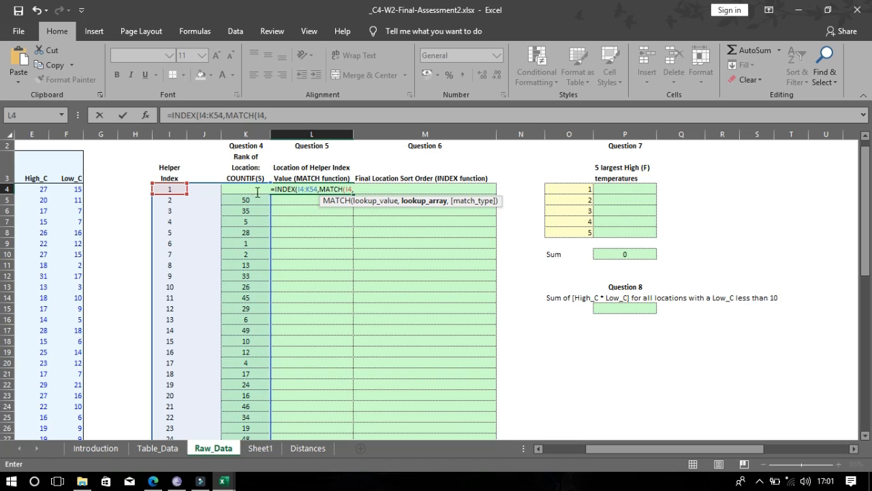
Set the lookup array of the MATCH function in L4 to the rank column, K4:K54
key(F2)
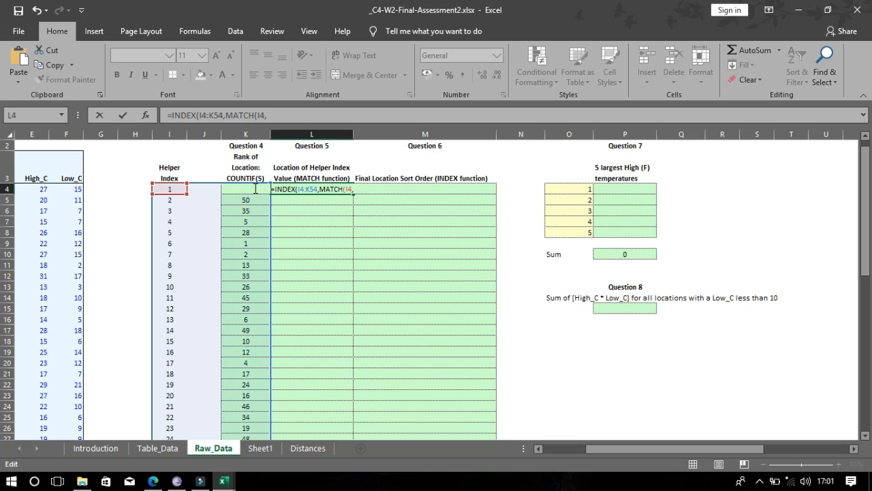
click(353, 189)
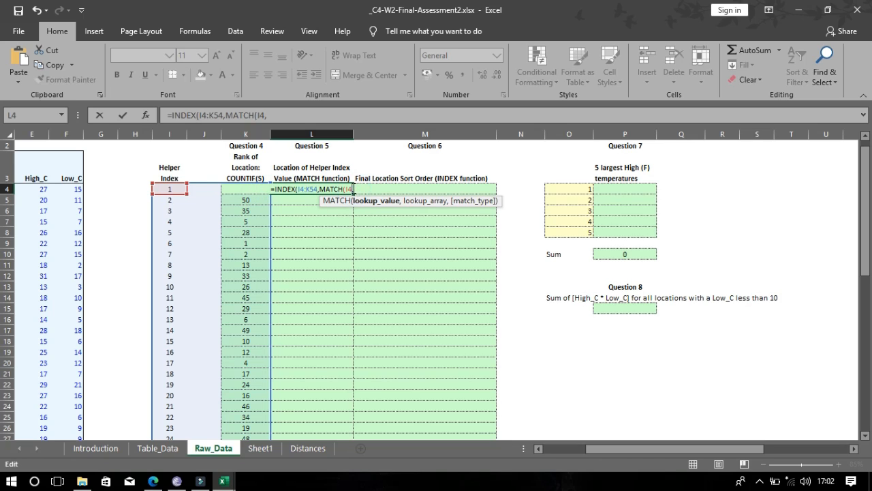
key(Right)
key(BackSpace)
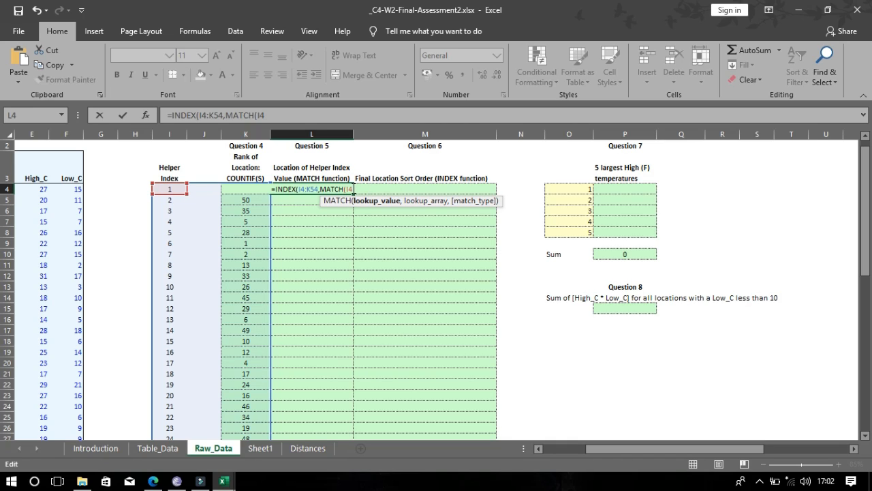
text(,)
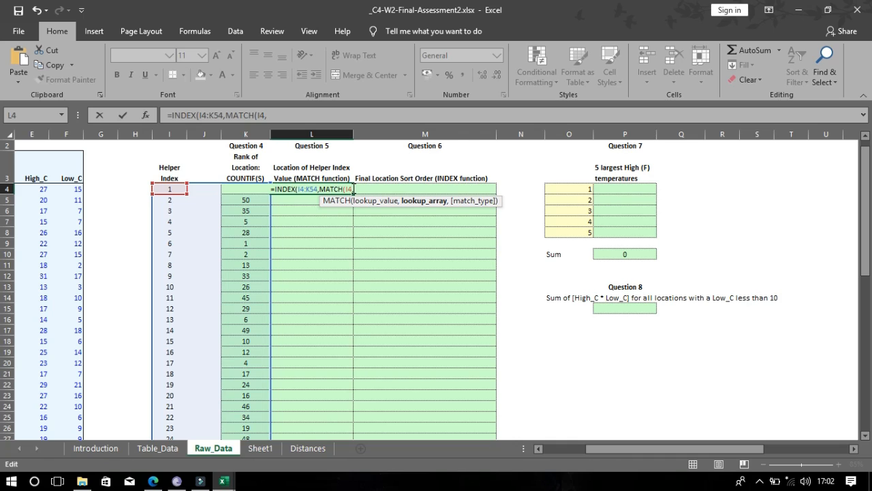
click(300, 210)
click(266, 211)
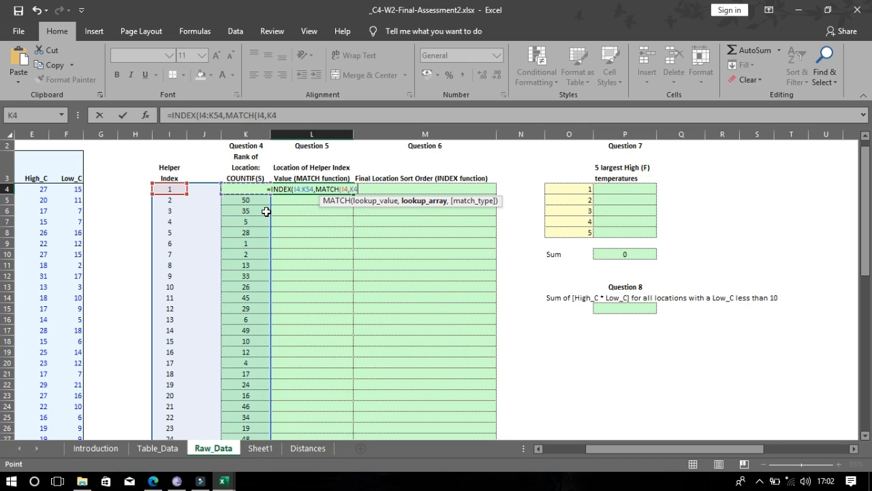
key(shift+Down)
key(shift+Down)
key(shift+Down)
key(shift+Down)
key(shift+Down)
key(shift+Down)
key(shift+Down)
key(shift+Down)
key(shift+Down)
key(shift+Down)
key(shift+Down)
key(shift+Down)
key(shift+Down)
key(shift+Down)
key(shift+Down)
key(shift+Down)
key(shift+Down)
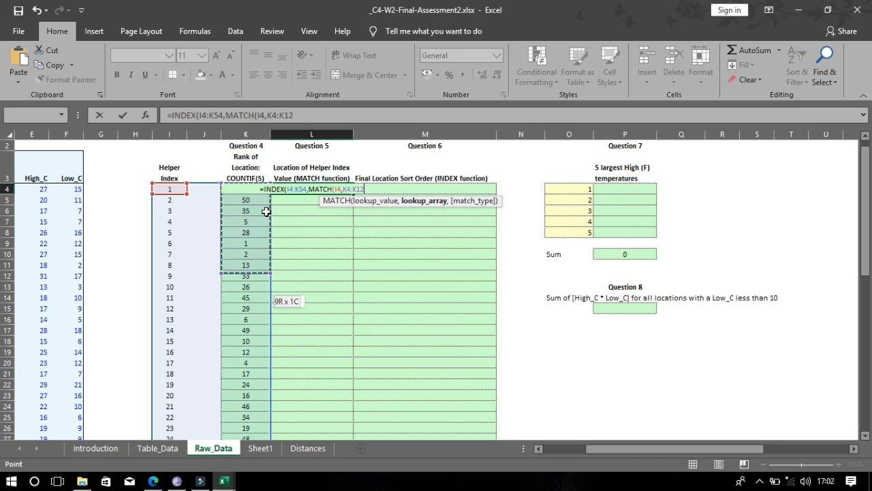
key(shift+Down)
key(shift+Down)
key(shift+Down)
key(shift+Down)
key(shift+Down)
key(shift+Down)
key(shift+Down)
key(shift+Down)
key(shift+Down)
key(shift+Down)
key(shift+Down)
key(shift+Down)
key(shift+Down)
key(shift+Down)
key(shift+Down)
key(shift+Down)
key(shift+Down)
key(shift+Down)
key(shift+Down)
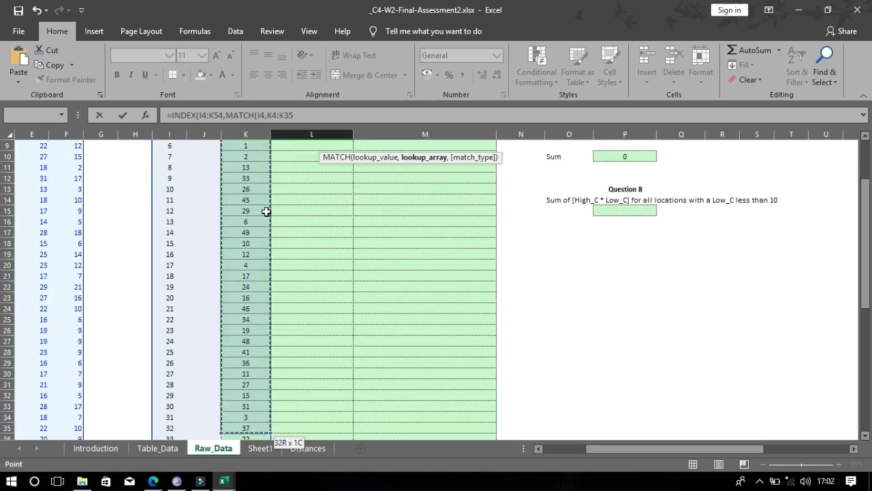
key(shift+Down)
key(shift+Down)
key(shift+Down)
key(shift+Down)
key(shift+Down)
key(shift+Down)
key(shift+Down)
key(shift+Down)
key(shift+Down)
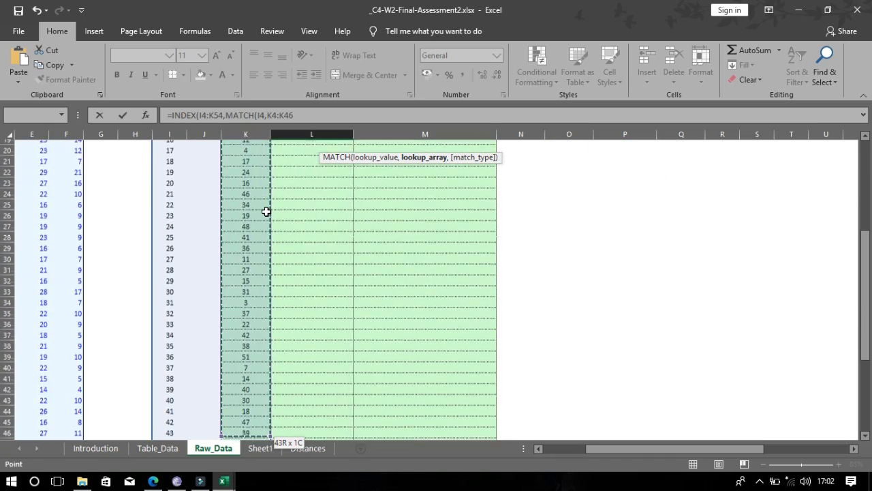
key(shift+Down)
key(shift+Down)
key(shift+Down)
key(shift+Down)
key(shift+Down)
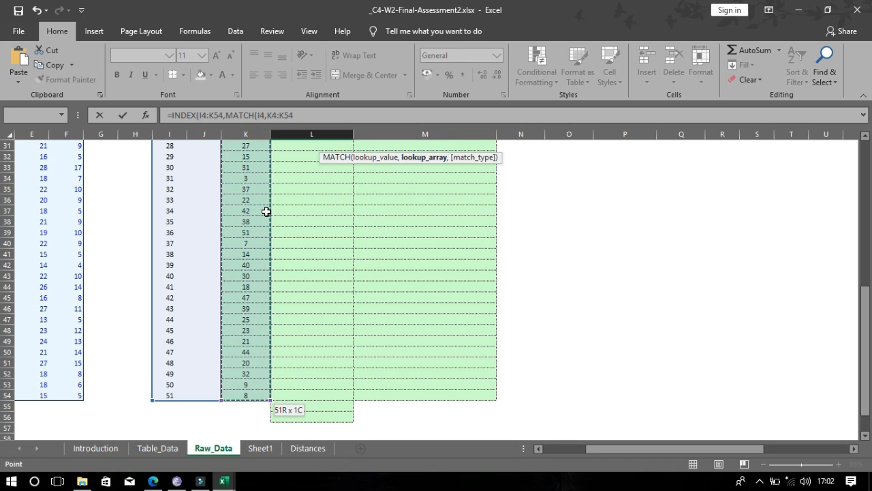
Choose exact match (0) as the match type in the L4 formula and add 1 as its closing value
text(,)
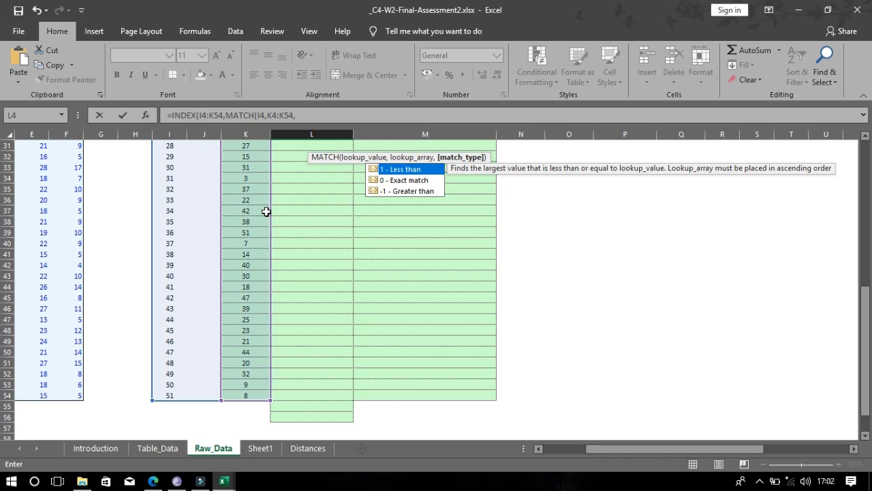
key(Down)
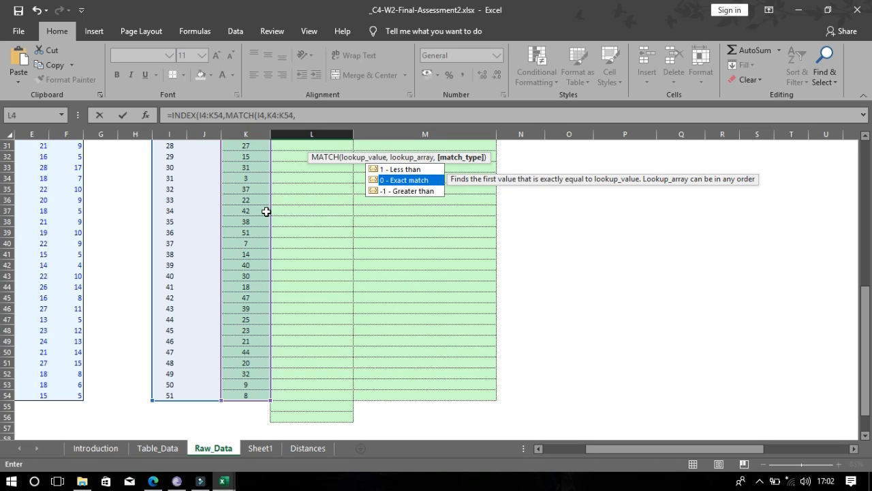
key(Tab)
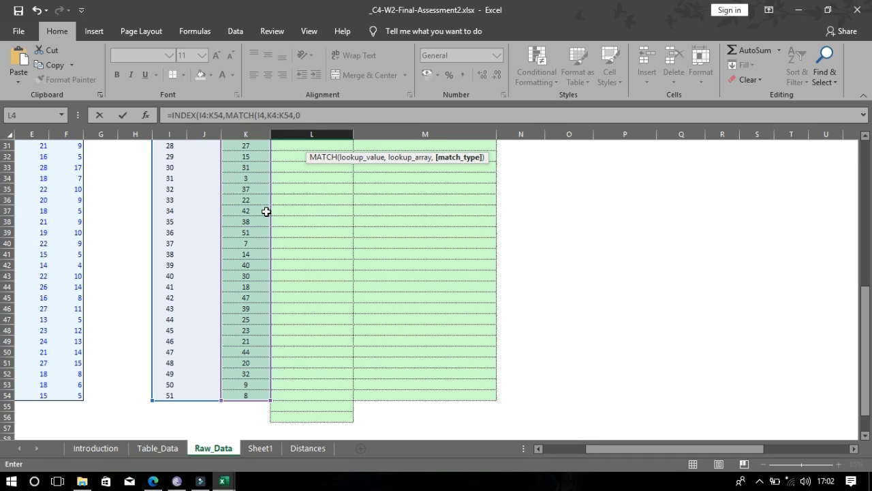
text(1)
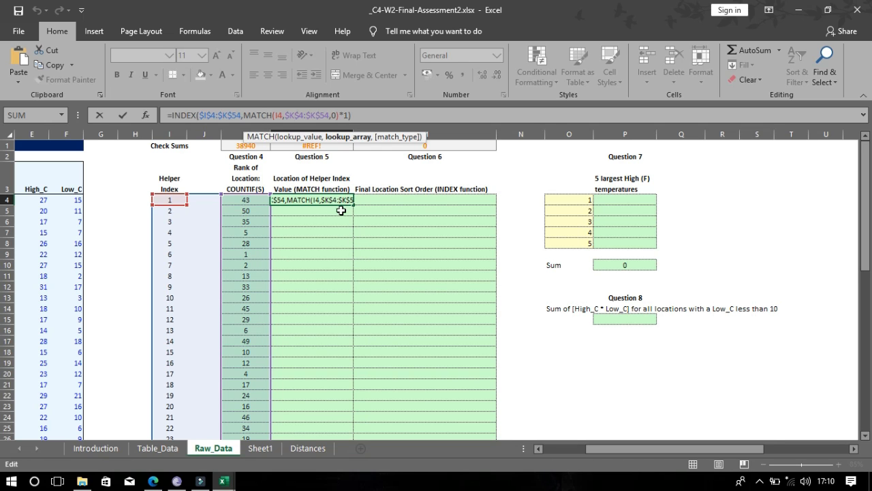
Replace the asterisk before the closing 1 in the L4 formula with a comma and fill the formula down through L54
click(334, 200)
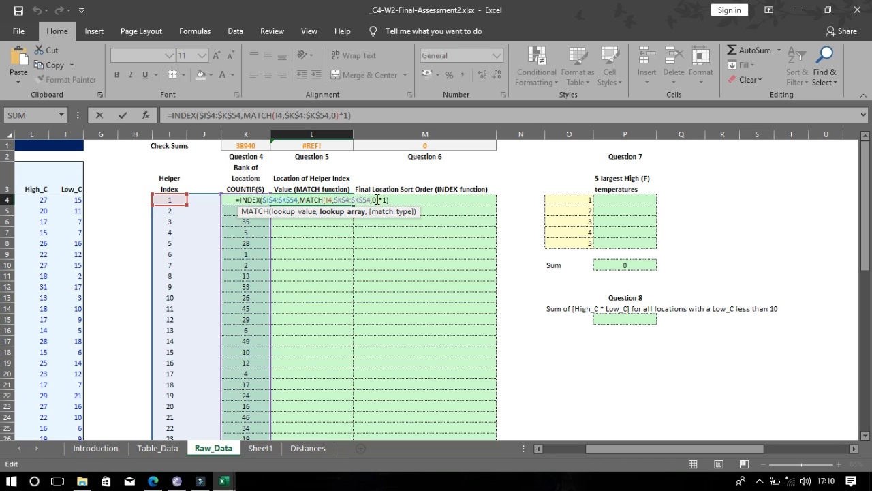
click(383, 200)
key(BackSpace)
text(,)
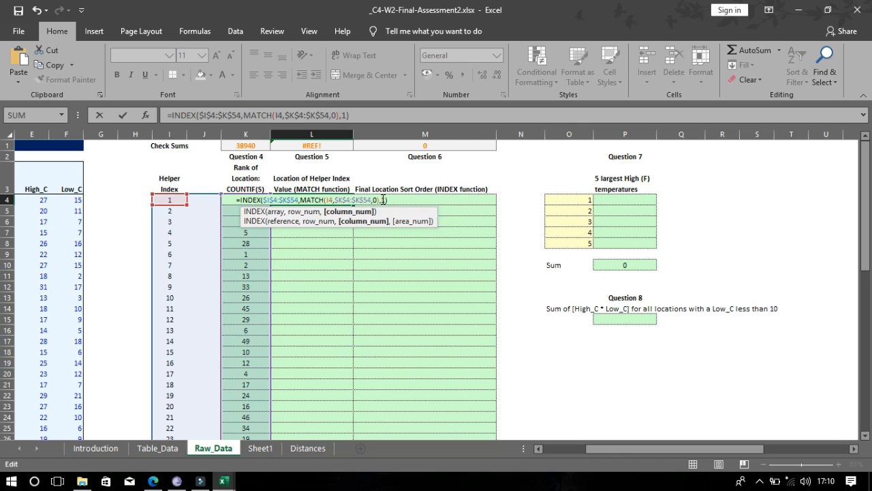
key(Return)
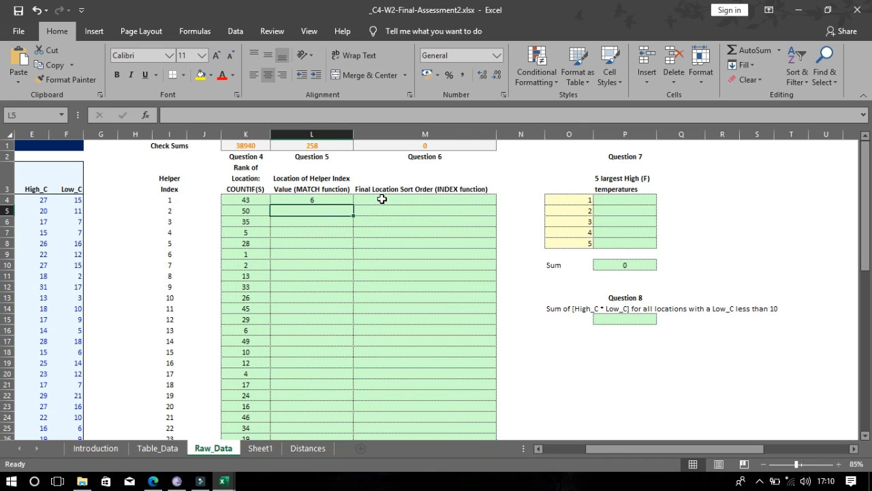
click(346, 198)
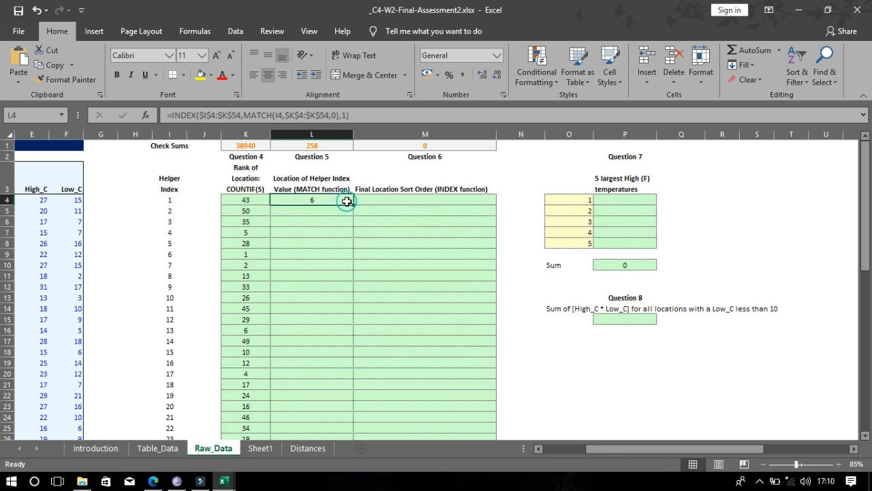
double_click(353, 205)
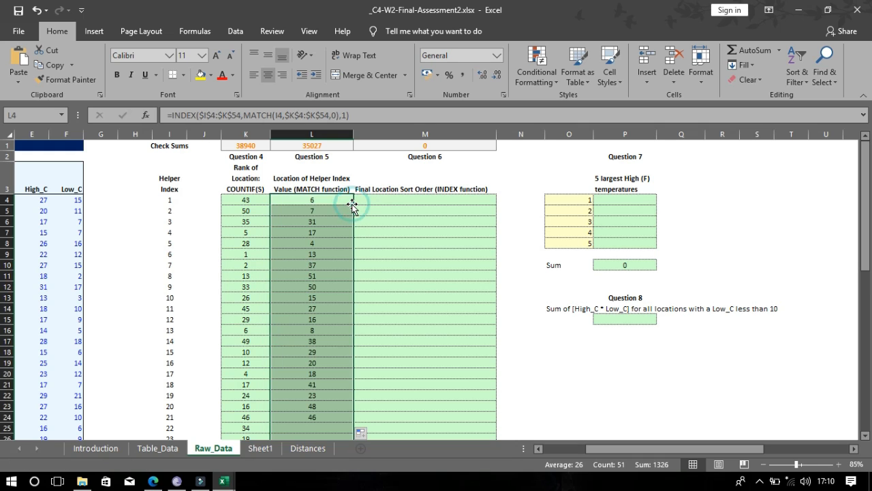
Select M4, switch to the assignment page in Edge, and read question 6 on building the sorted location list
click(390, 198)
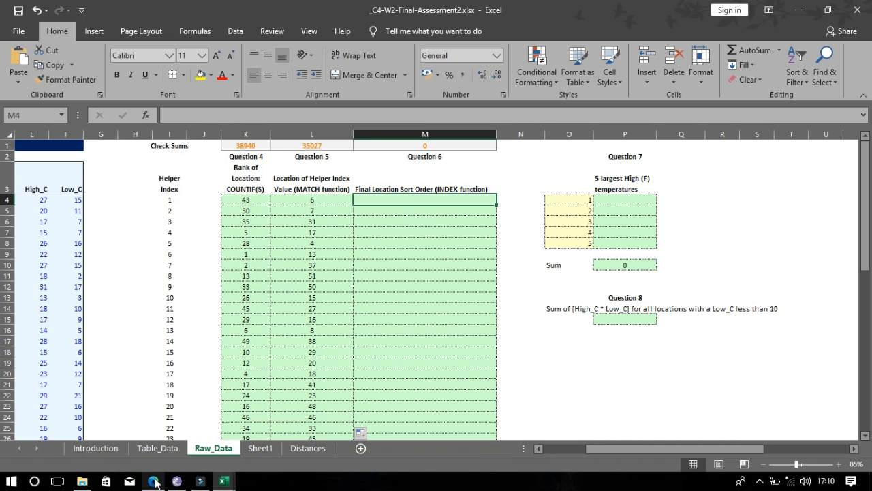
mouse_move(153, 481)
click(153, 440)
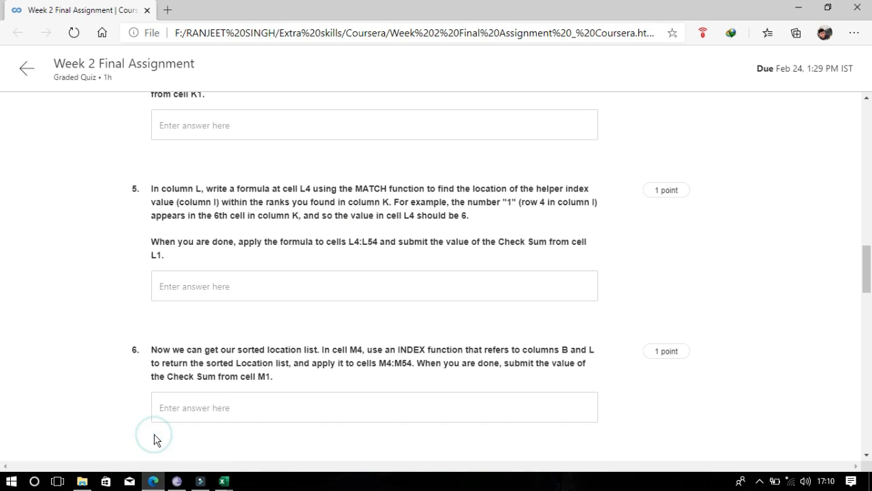
click(285, 353)
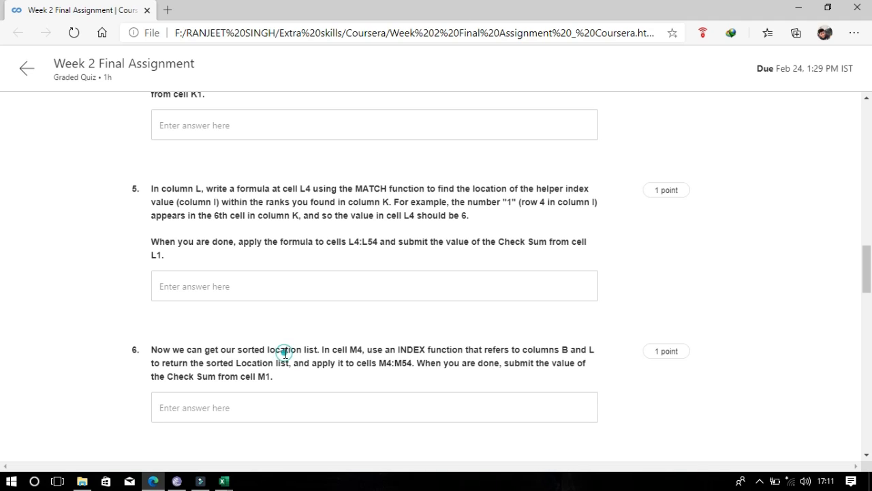
drag(286, 352, 506, 292)
click(783, 227)
drag(865, 262, 865, 298)
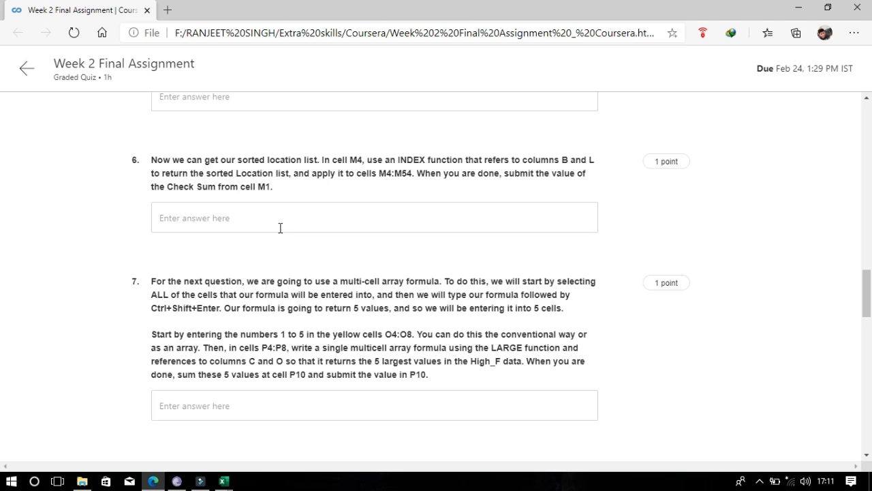
Switch back to the Excel workbook and start an INDEX formula in M4 with B4:I54 as its array
key(alt+Tab)
text(=in)
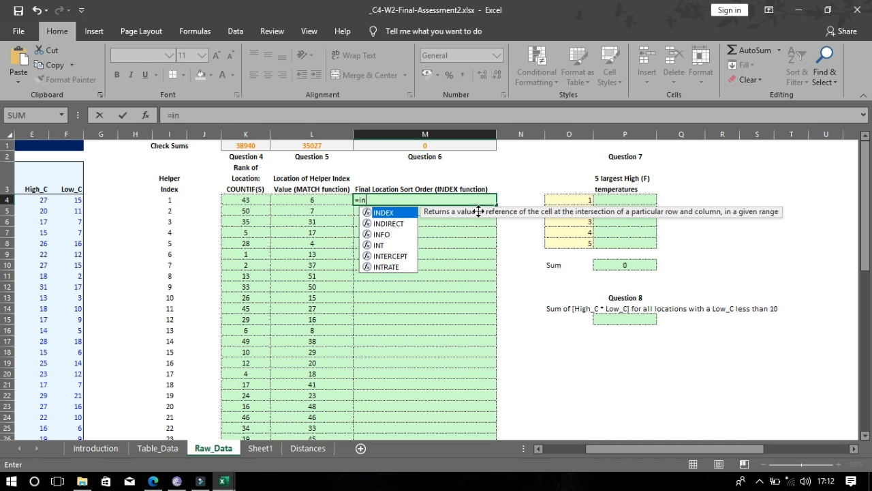
key(Tab)
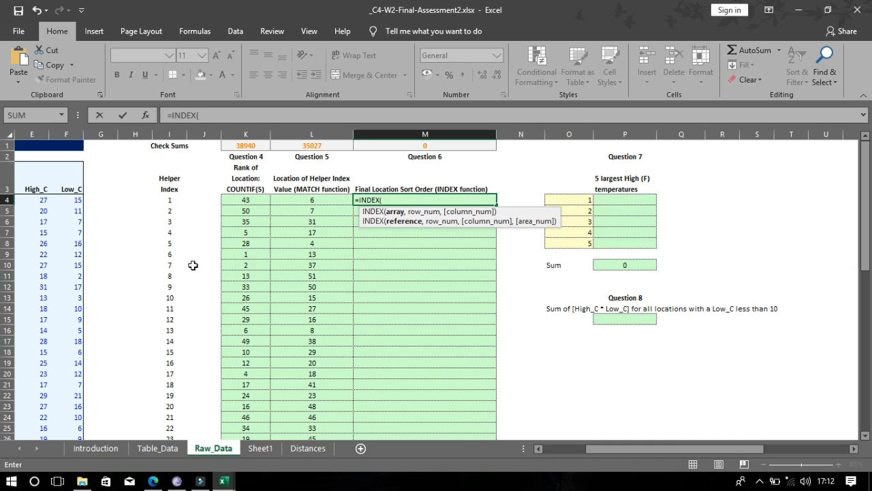
key(Left)
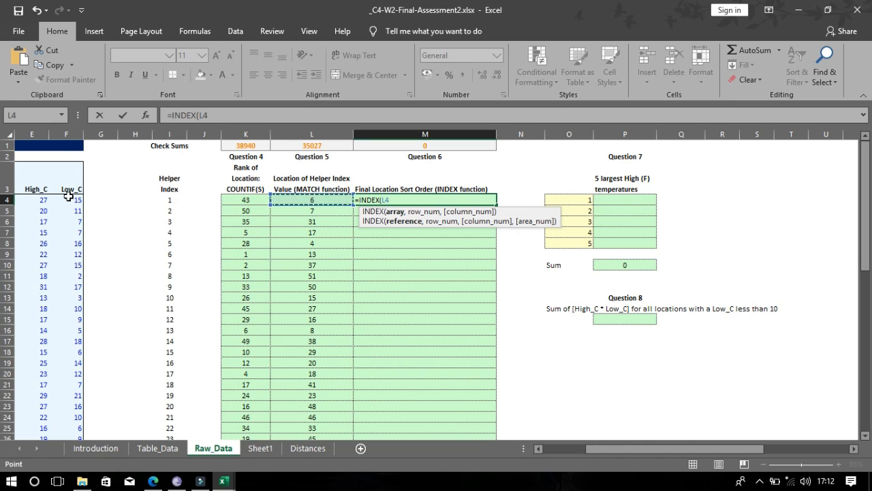
key(Left)
key(Left)
key(Left)
key(Left)
key(Left)
key(Left)
key(Left)
key(Left)
key(Left)
key(Left)
key(Left)
drag(68, 196, 205, 199)
key(shift+Right)
key(shift+Right)
key(shift+Right)
key(shift+Right)
key(shift+Right)
key(shift+Right)
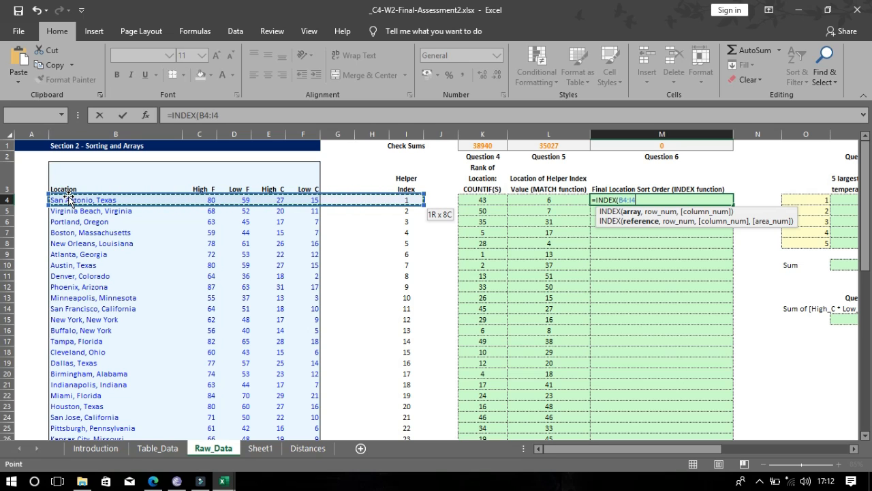
key(ctrl+shift+Down)
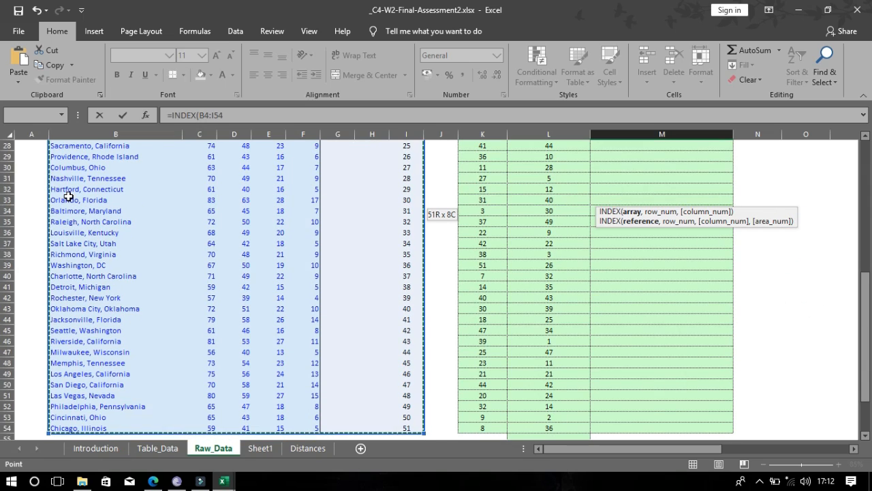
text(,)
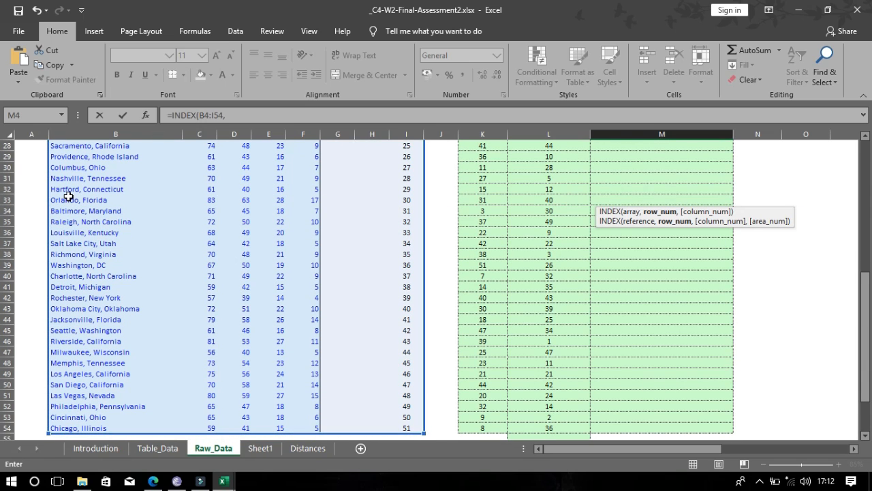
Make the INDEX array in the M4 formula absolute, as $B$4:$I$54
click(246, 109)
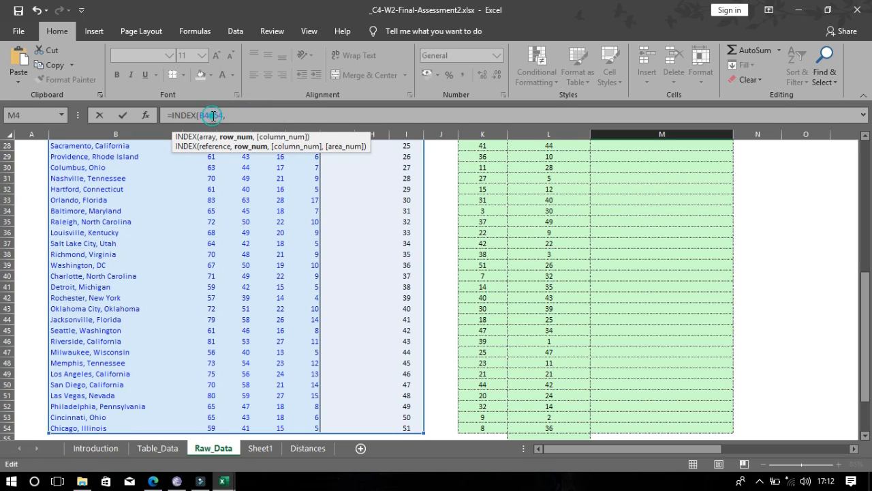
click(214, 116)
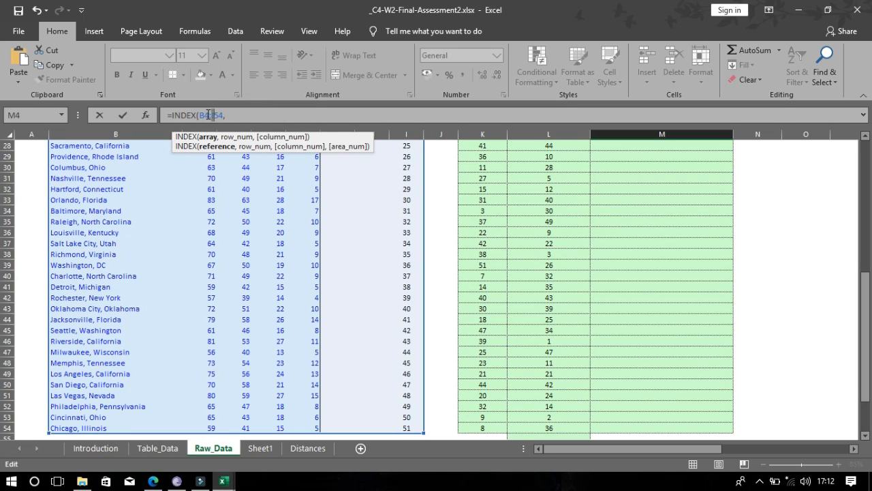
drag(205, 114, 225, 115)
key(shift+Home)
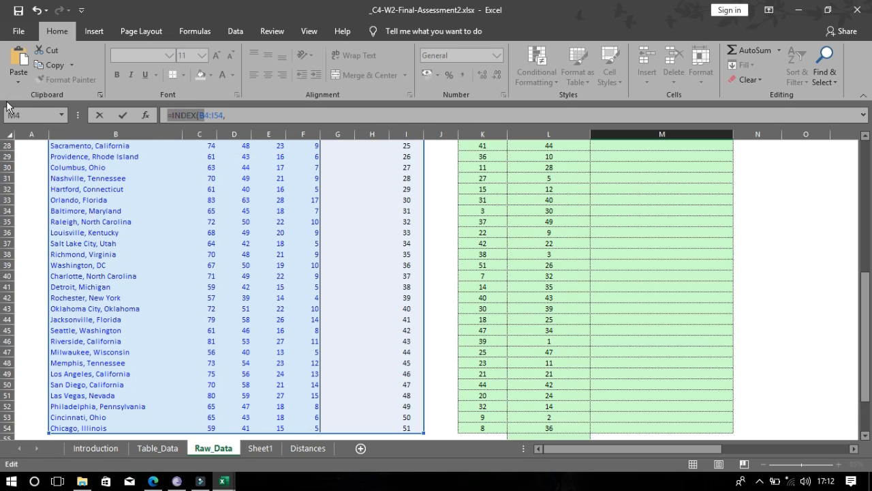
click(214, 114)
drag(214, 114, 208, 114)
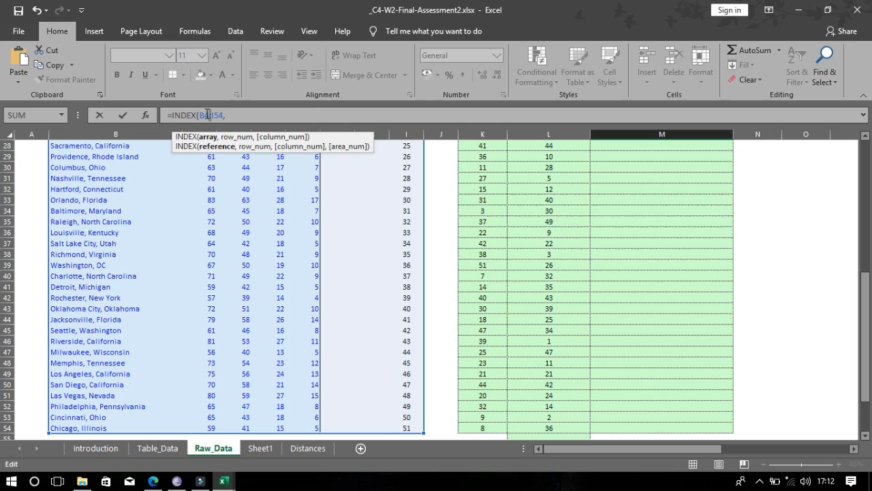
drag(205, 115, 215, 114)
key(F4)
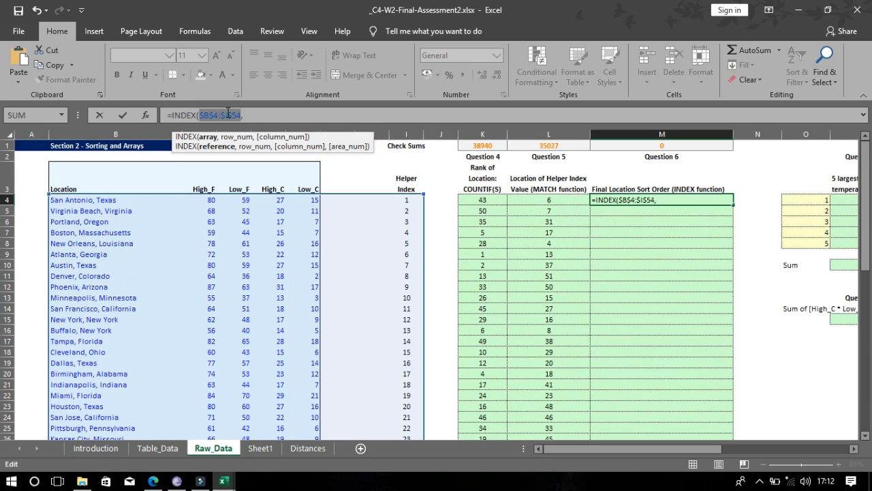
Nest a MATCH function as the row number of the M4 INDEX formula, with L4 as its lookup value
click(247, 114)
text(m)
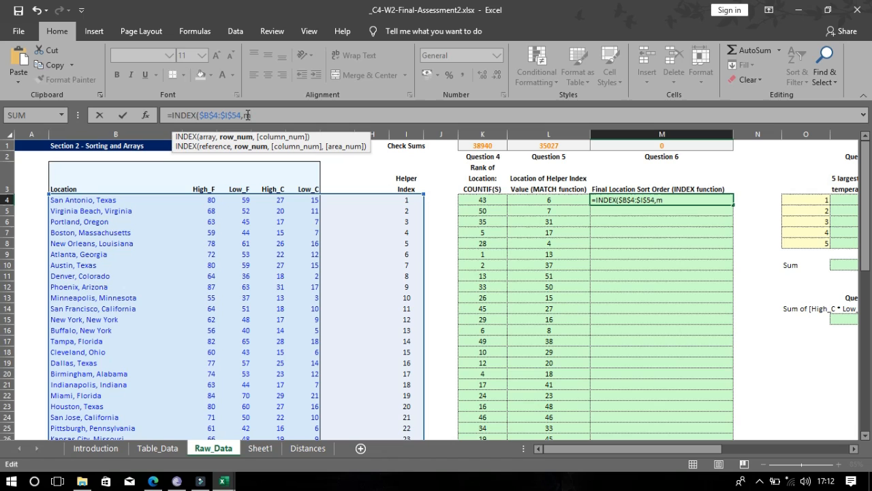
text(a)
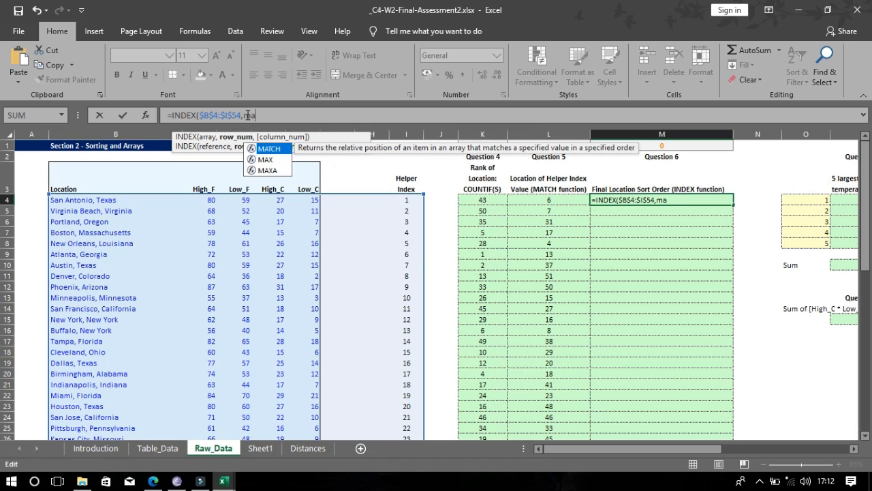
key(Tab)
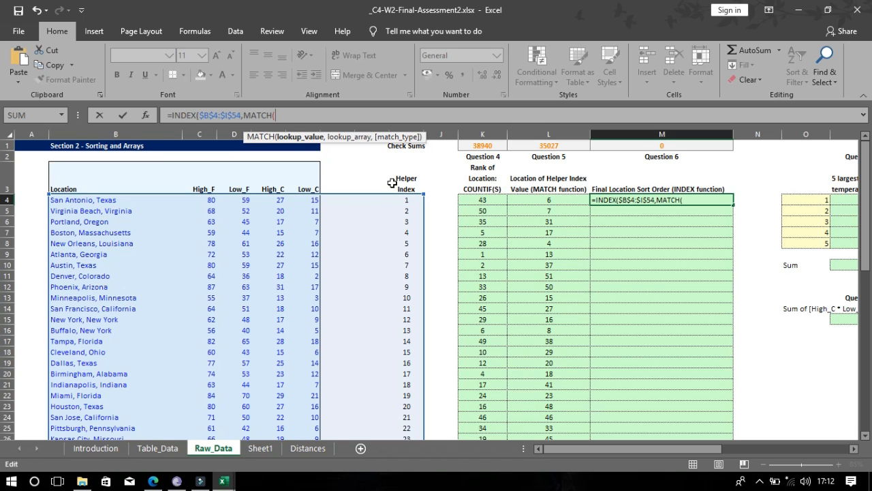
click(540, 204)
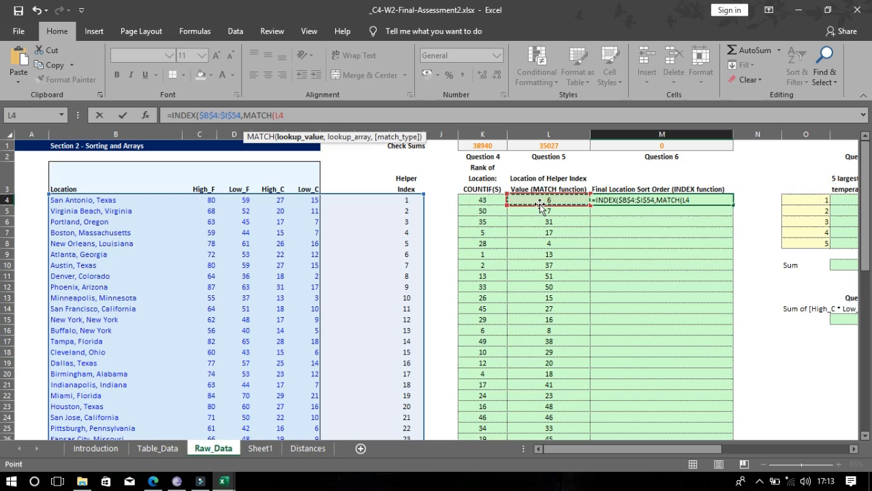
text(,)
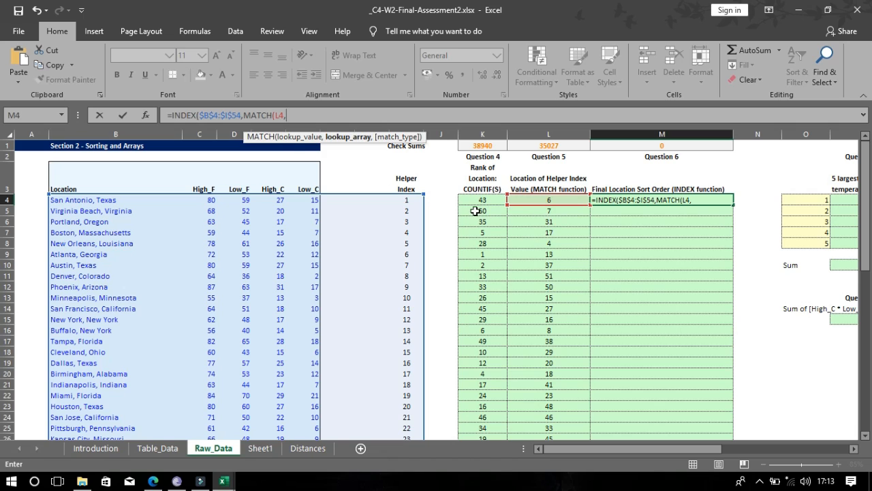
Complete the MATCH with helper index range I4:I54 and match type 0, and close the INDEX with column number 1
click(408, 200)
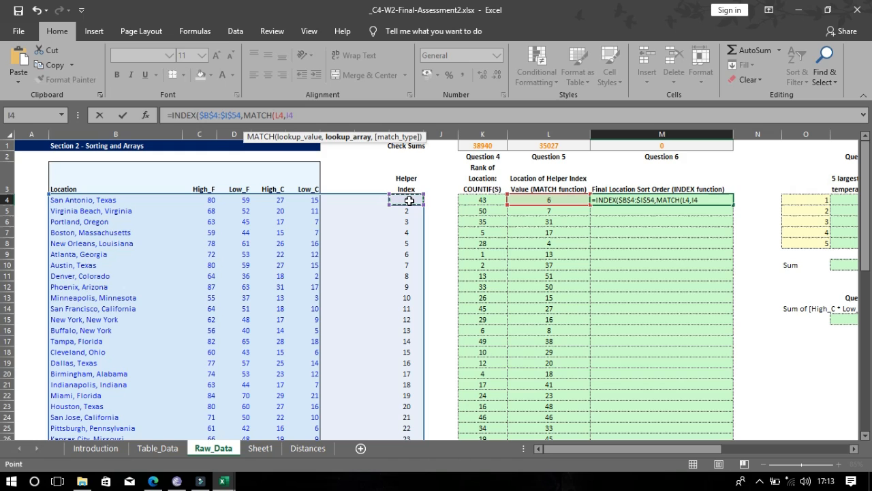
key(ctrl+shift+Down)
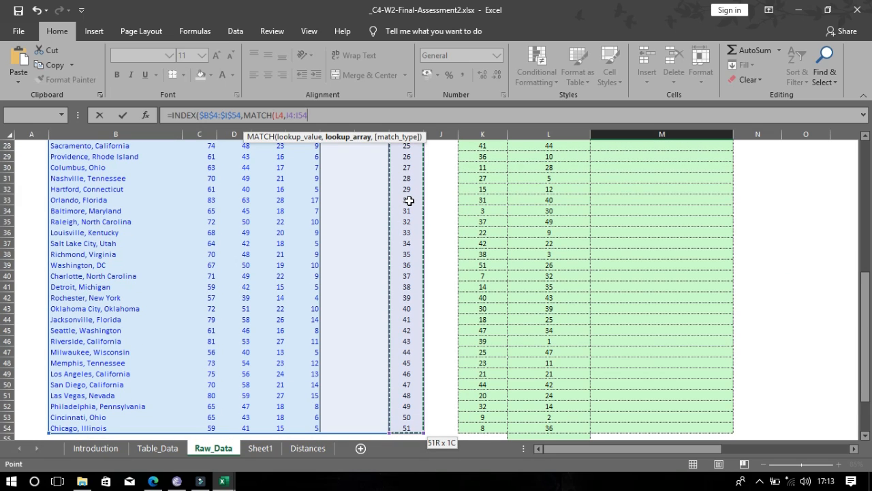
text(,)
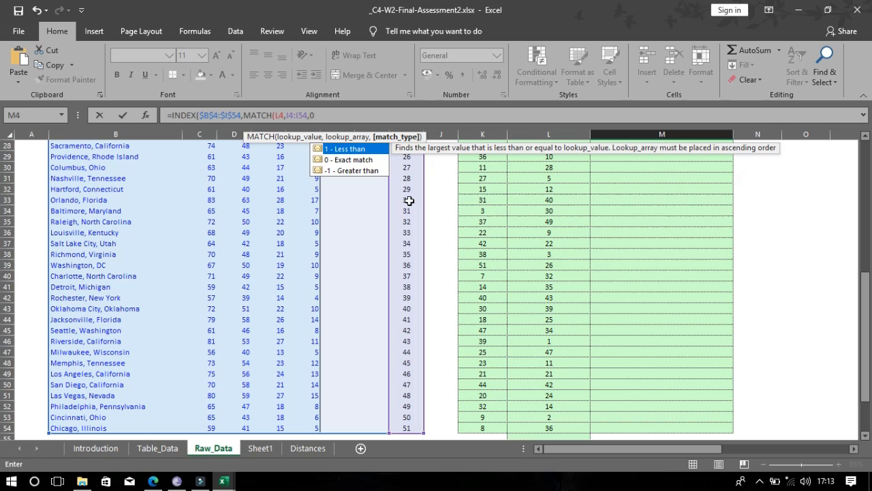
text(0))
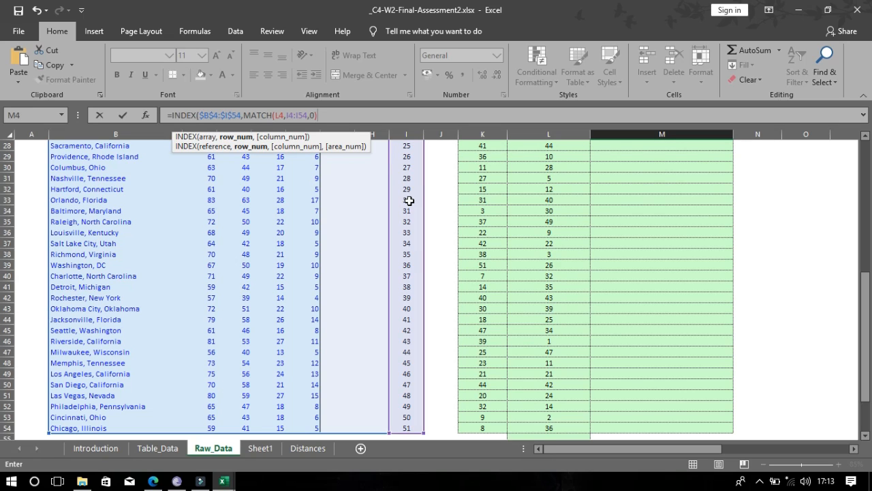
text(,1))
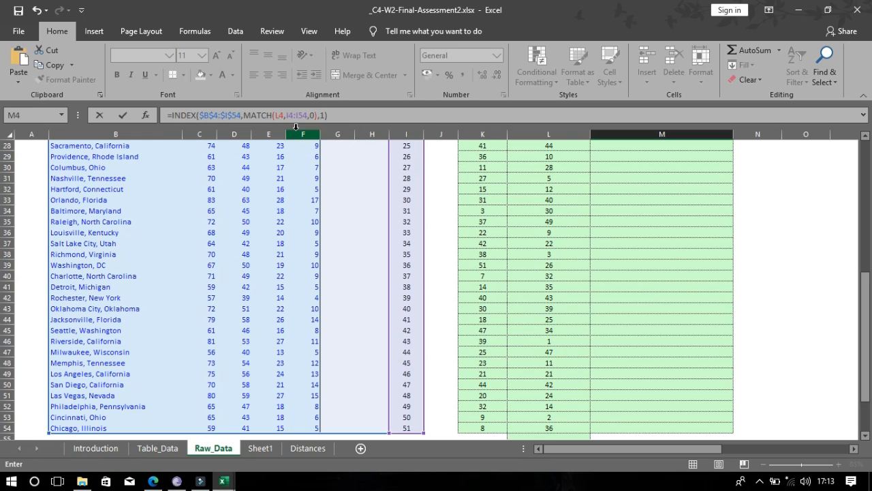
Make the MATCH lookup array absolute as $I$4:$I$54, enter the M4 formula, and fill it down through M54
drag(288, 115, 298, 116)
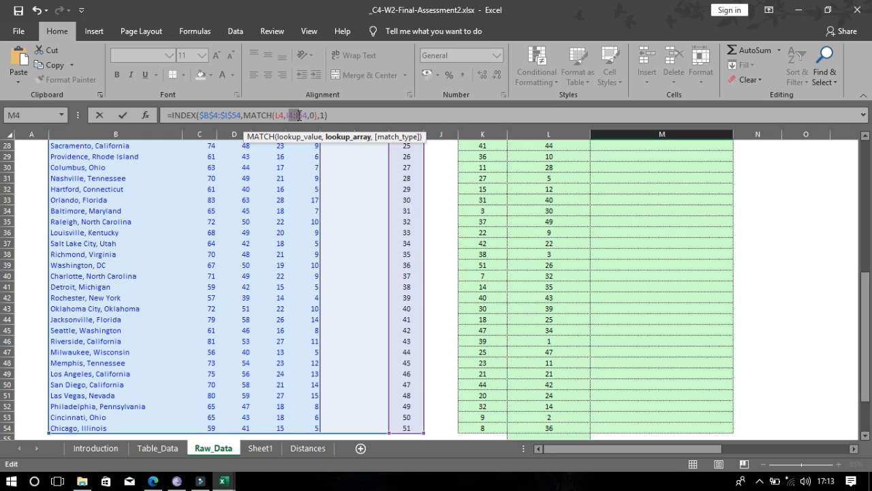
key(F4)
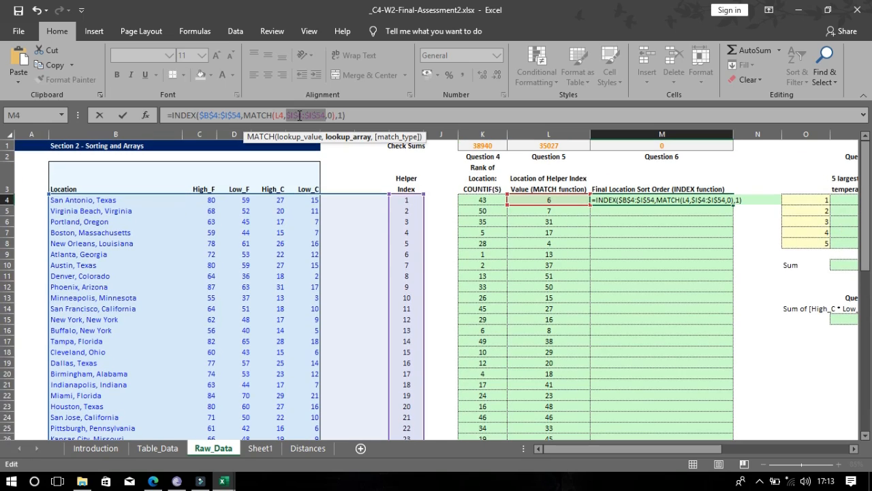
click(357, 116)
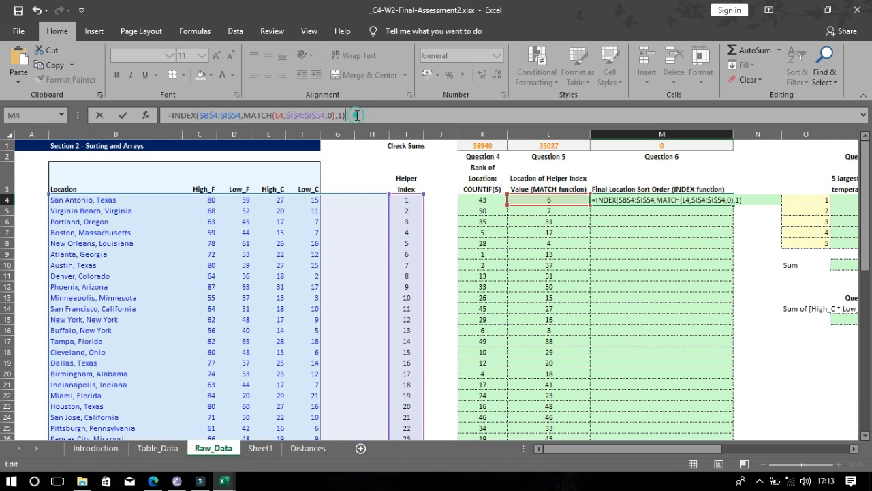
key(Return)
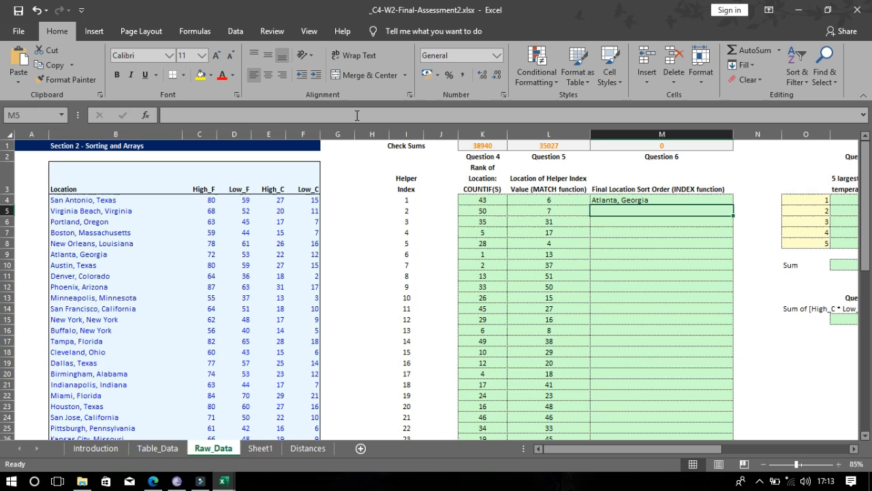
click(680, 202)
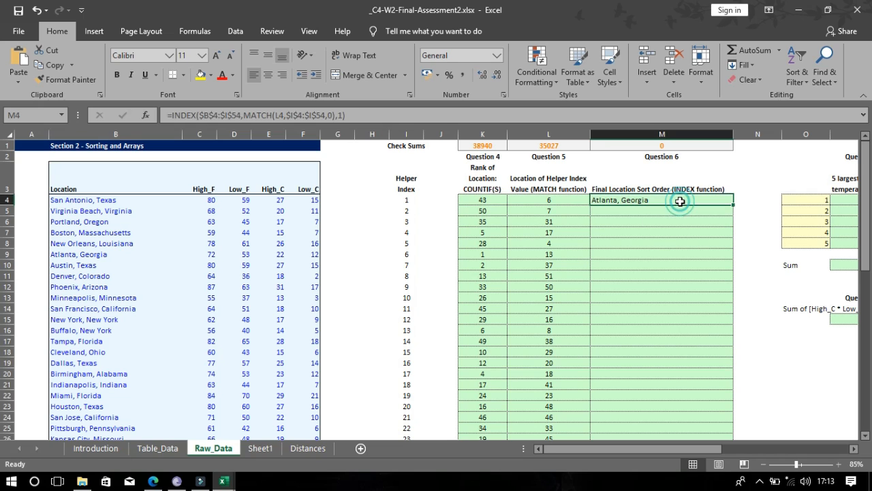
double_click(733, 204)
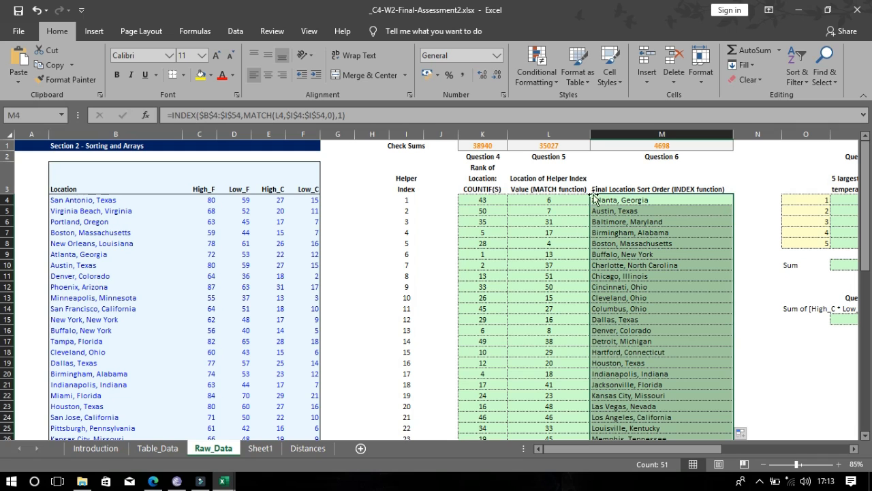
Review the sorted location list down column M and the Question 6 check sum in M1
click(680, 213)
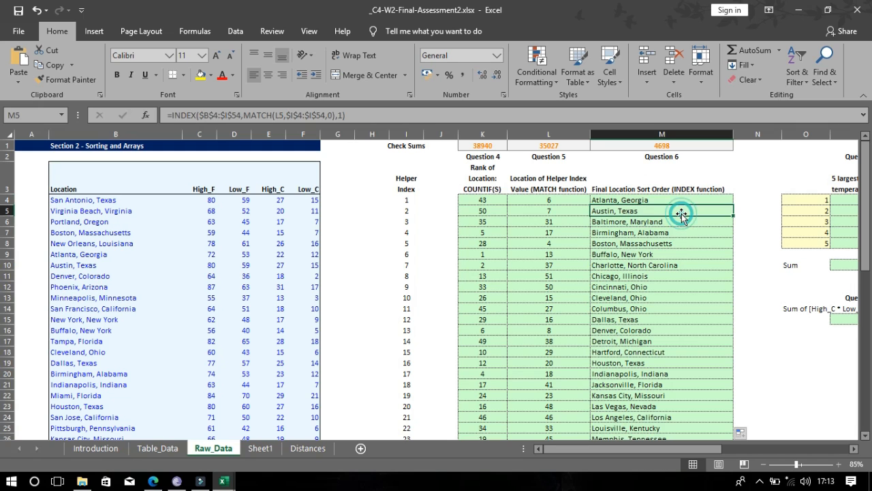
click(681, 216)
key(Down)
key(Down)
key(Down)
key(Down)
key(Down)
key(Down)
key(Down)
key(Down)
key(Down)
key(Down)
key(Down)
key(Down)
key(Down)
key(Down)
key(Down)
key(Down)
key(Down)
key(Down)
key(Down)
key(Down)
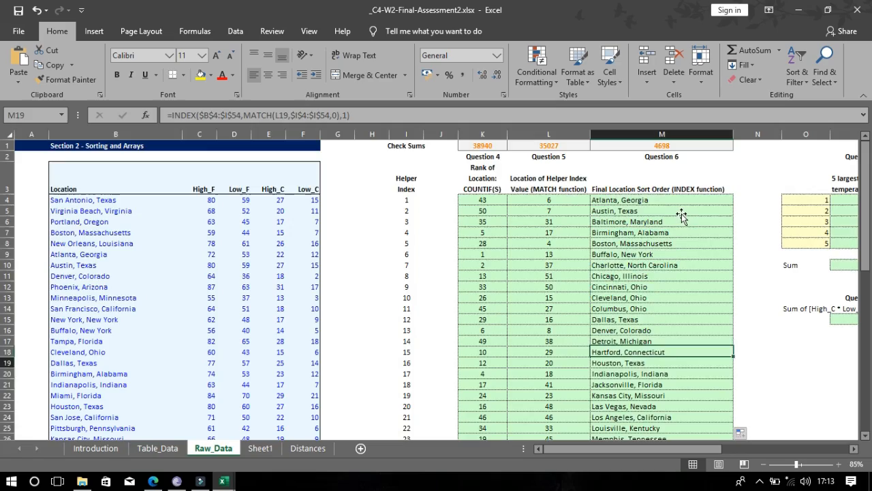
key(Up)
key(Up)
key(Up)
key(Up)
key(Up)
key(Up)
key(Up)
key(Up)
key(Up)
key(Up)
key(Up)
key(Up)
key(Up)
key(Up)
key(Up)
key(Up)
key(Up)
key(Up)
key(Up)
key(Up)
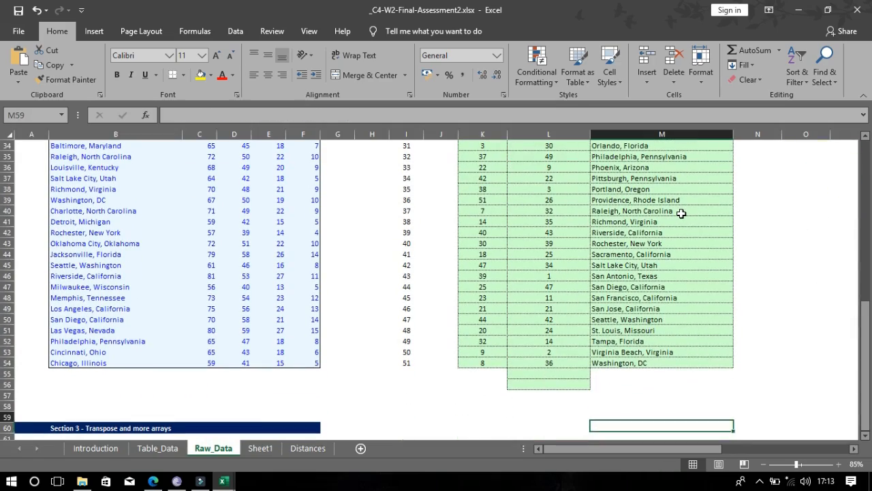
key(Up)
key(Up)
key(Up)
key(Up)
key(Up)
key(Up)
key(Up)
key(Up)
key(Up)
key(Up)
key(Up)
key(Up)
key(Up)
key(Up)
key(Up)
key(Up)
key(Up)
key(Up)
key(Up)
key(Up)
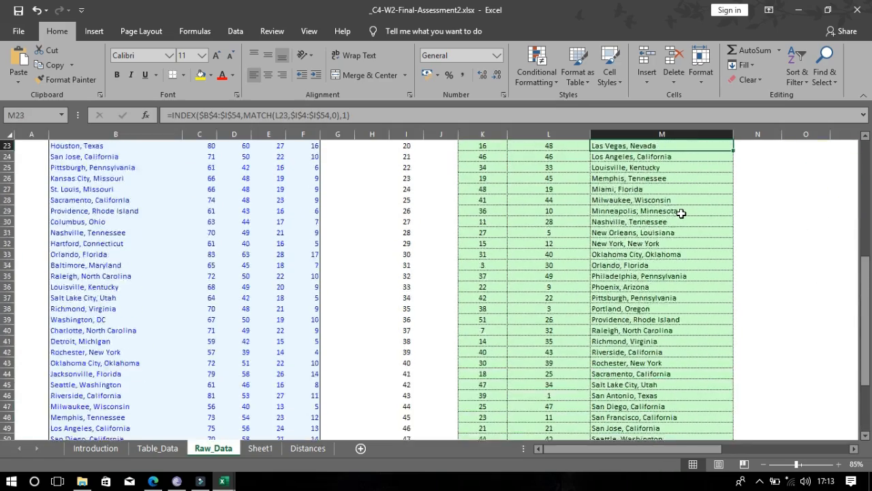
key(Up)
key(Up)
key(Up)
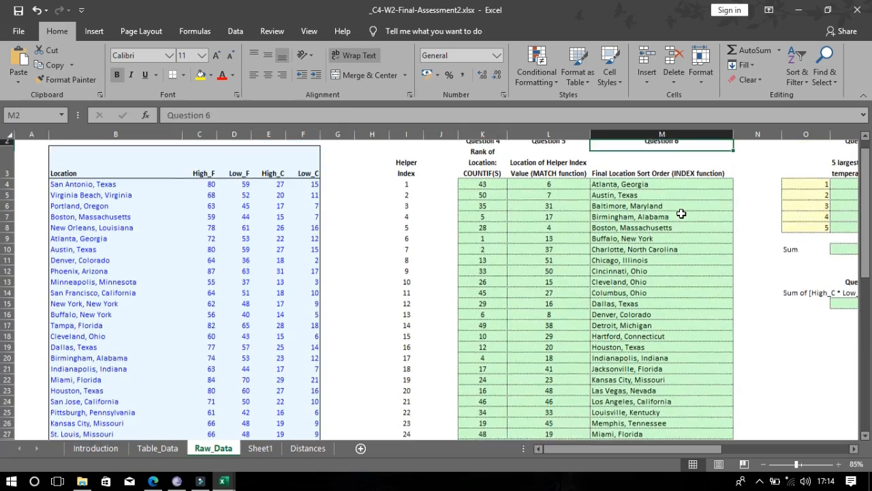
key(Up)
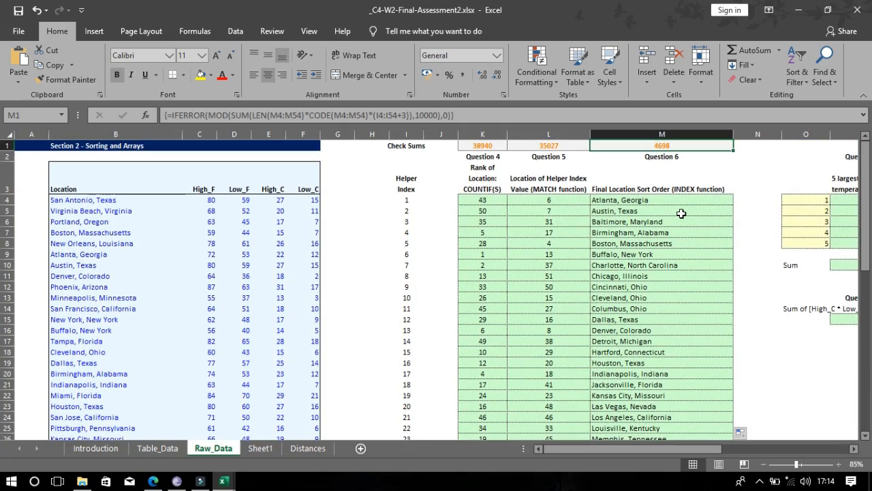
Select P4 under Question 7, and switch to the assignment page in Edge to read question 7
key(Right)
key(Right)
key(Right)
key(Right)
key(Down)
key(Down)
key(Down)
key(Left)
key(Left)
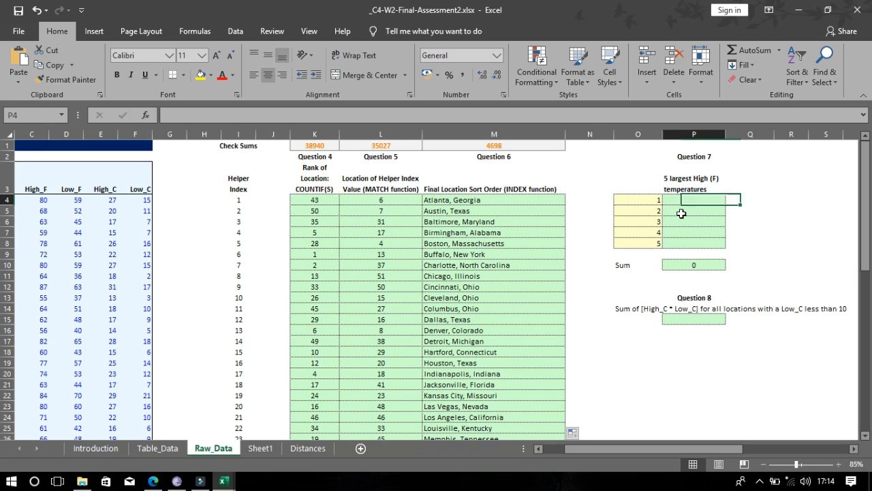
mouse_move(153, 481)
click(158, 434)
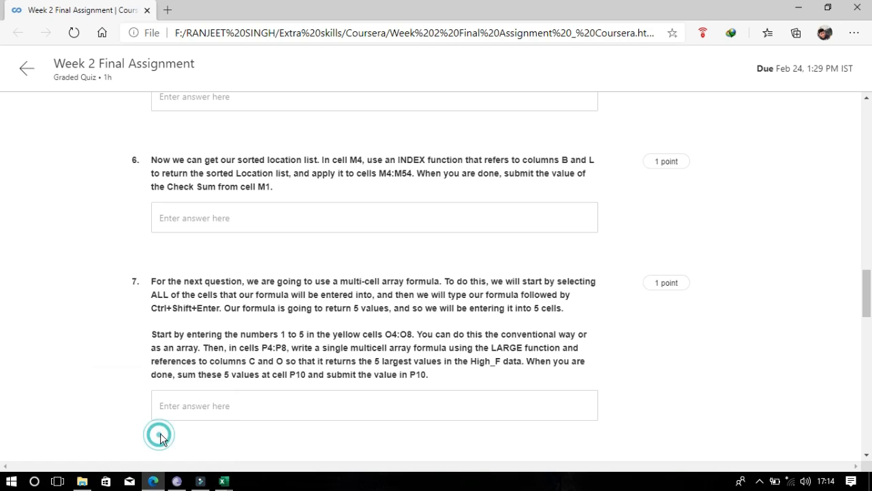
Read question 7 on the LARGE array formula, and return to the Raw_Data sheet in Excel at High_F cell C4
drag(359, 282, 484, 418)
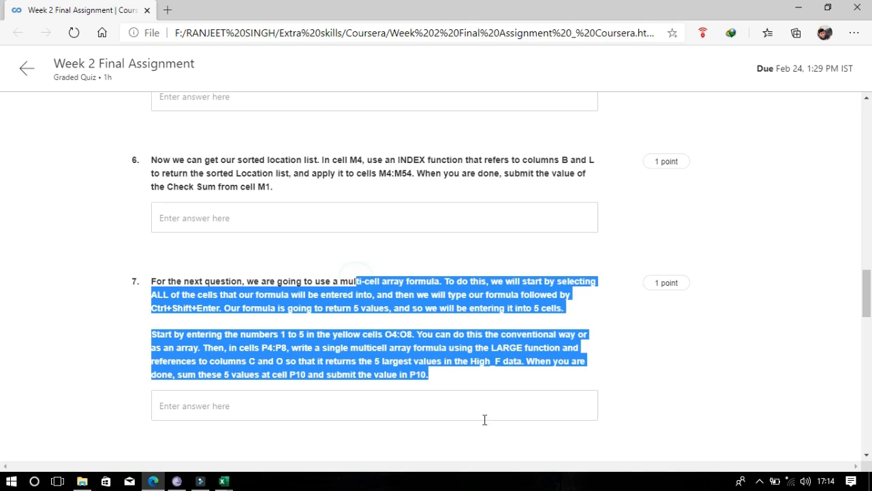
click(450, 374)
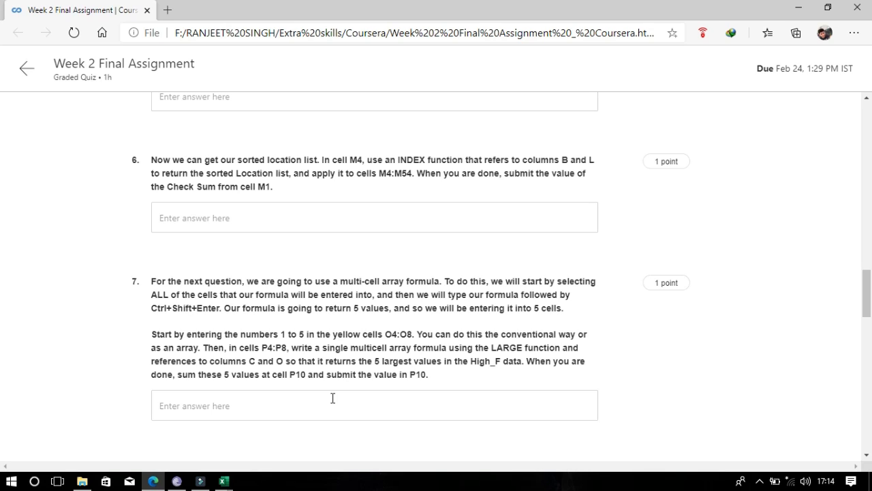
click(399, 318)
click(227, 479)
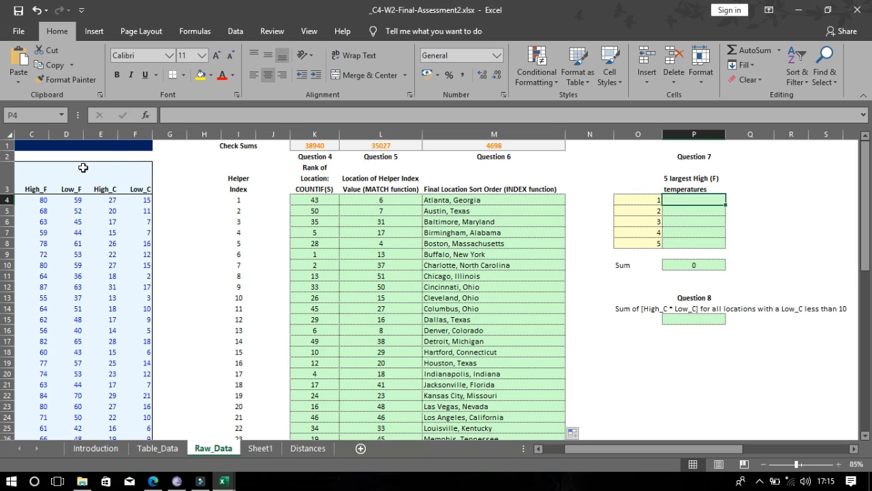
click(34, 202)
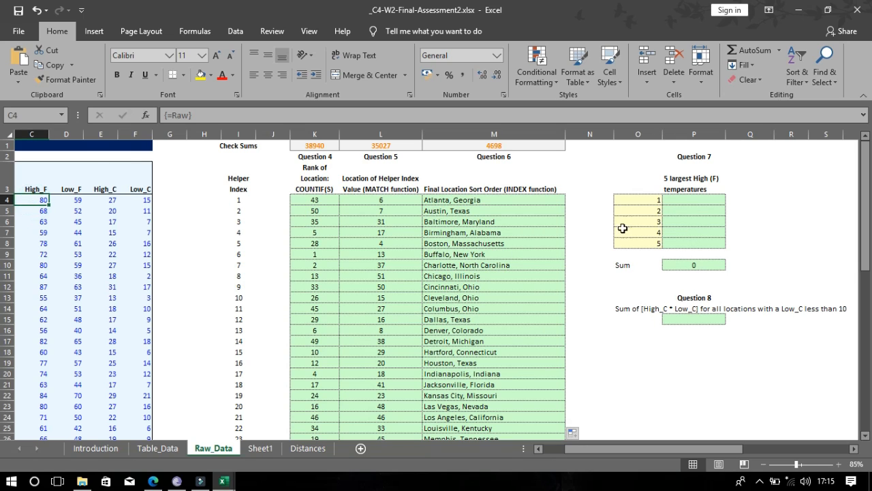
Start a LARGE formula in P4 with the High_F range C4:C54 as its array
click(687, 200)
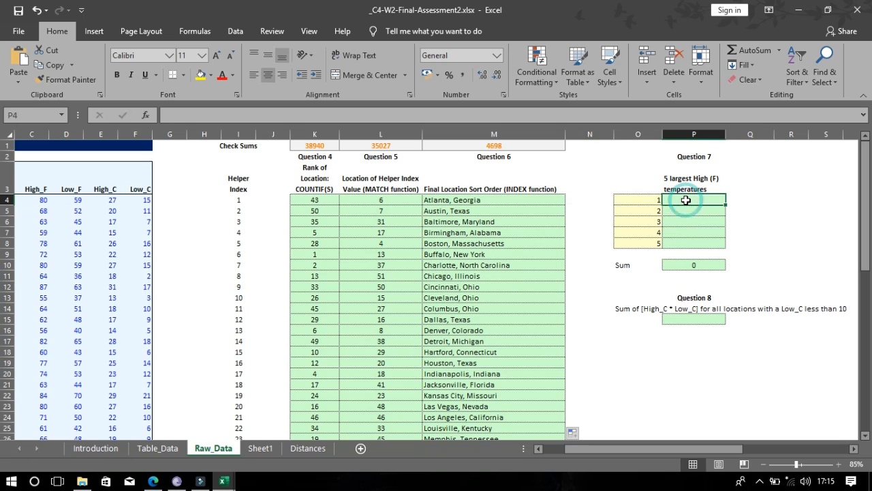
text(=lar)
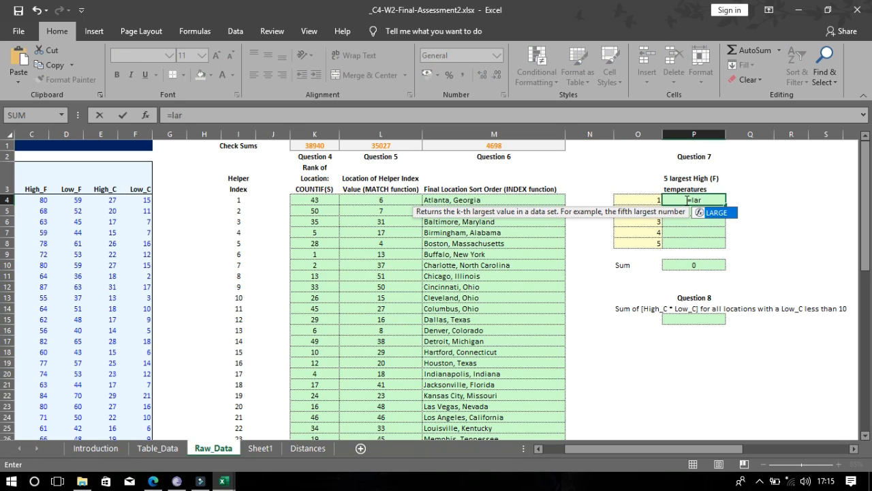
key(Tab)
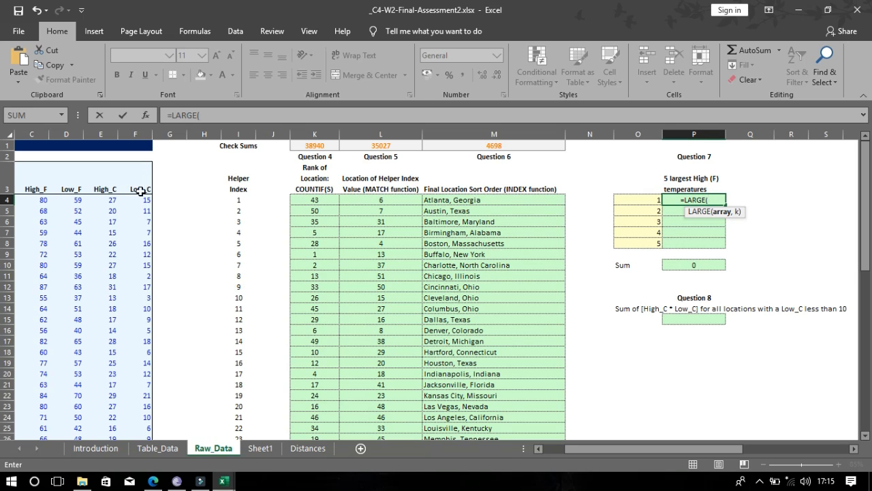
click(43, 203)
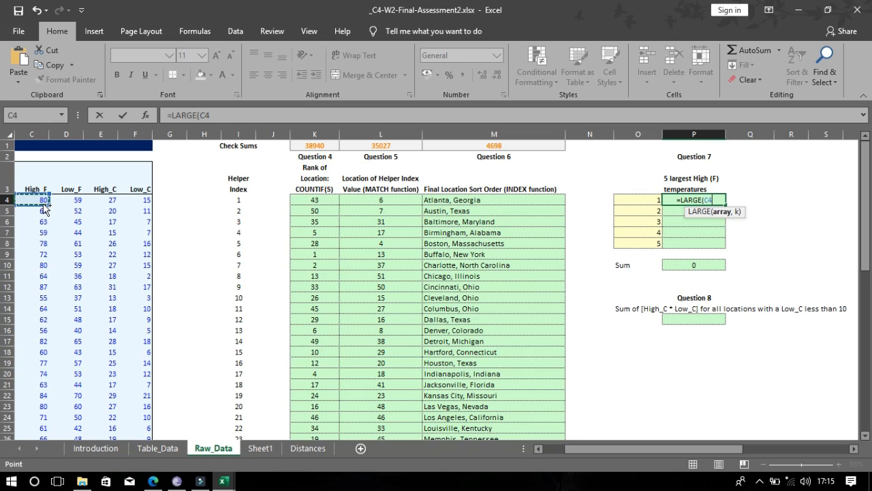
key(ctrl+shift+Down)
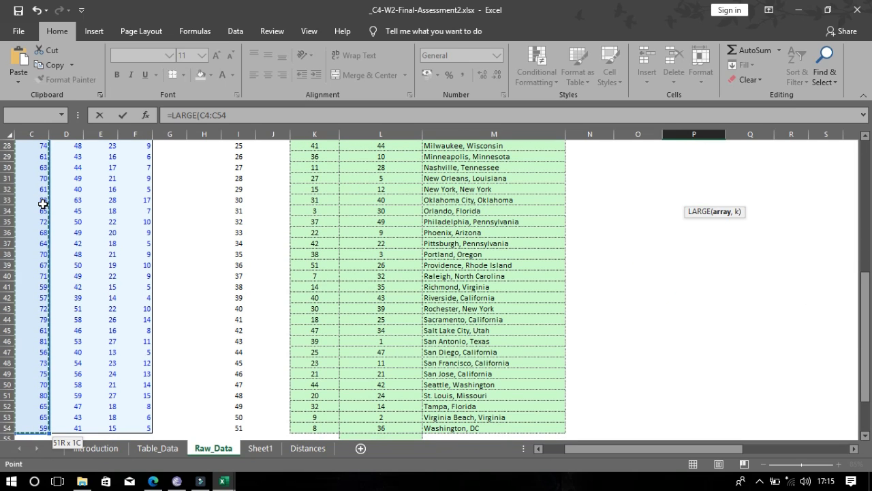
text(,)
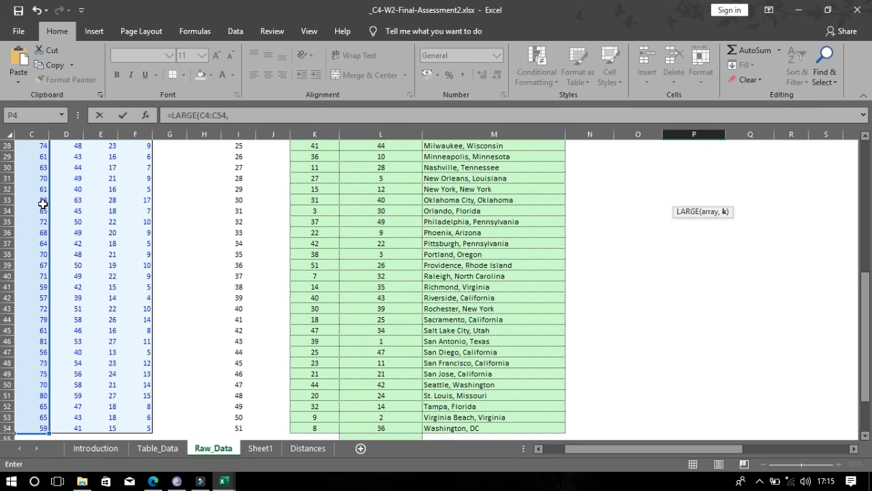
Use O4 as the k argument, enter P4 as an array formula, and fill it down through P8
key(Up)
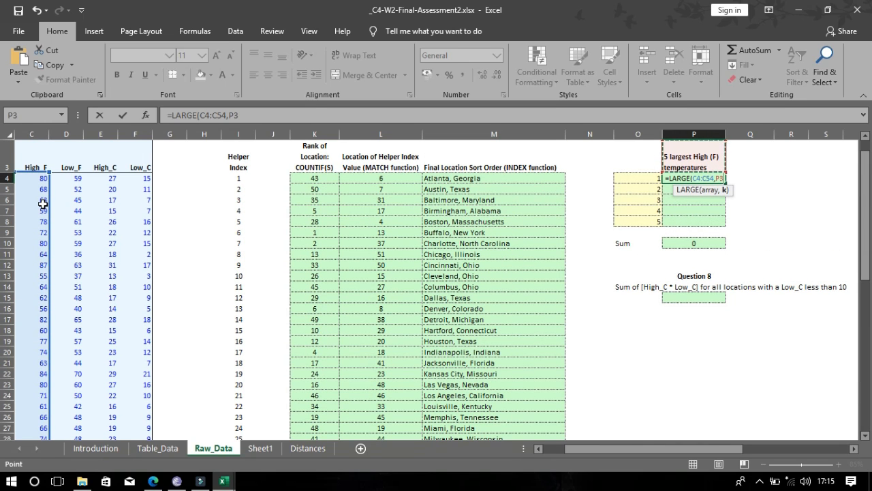
key(Left)
key(Left)
key(Down)
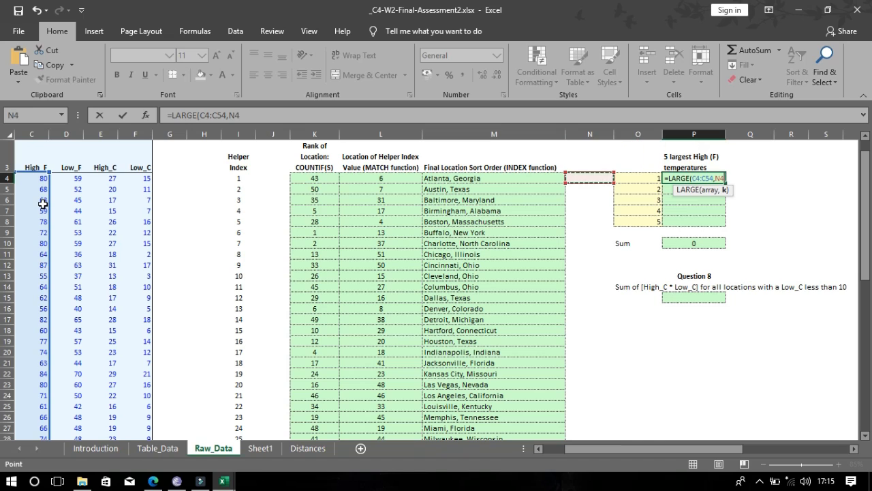
key(Right)
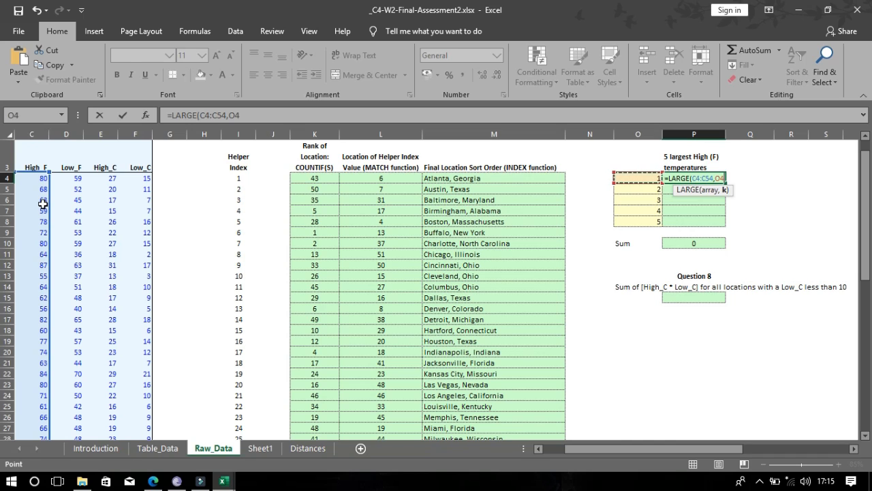
key(ctrl+shift+Return)
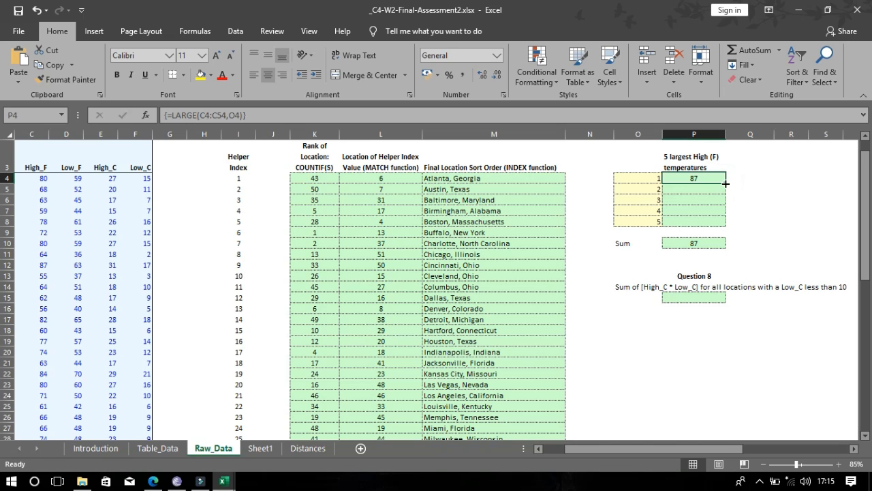
drag(726, 183, 727, 226)
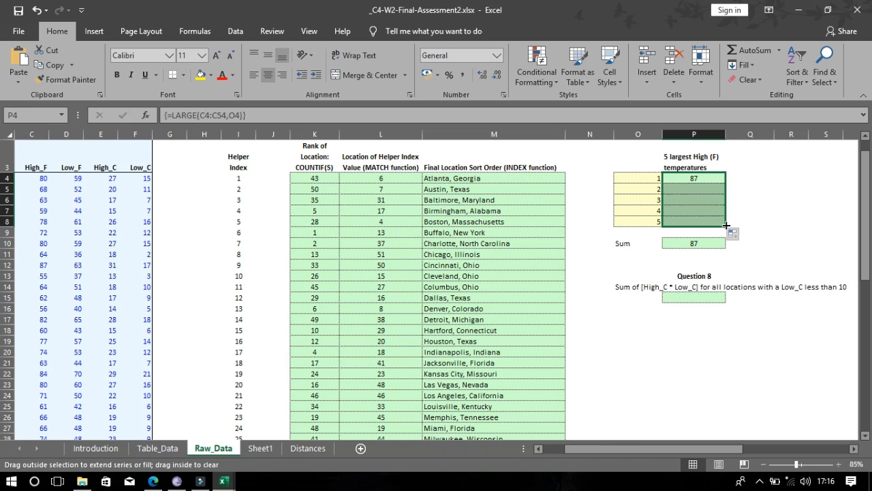
click(741, 194)
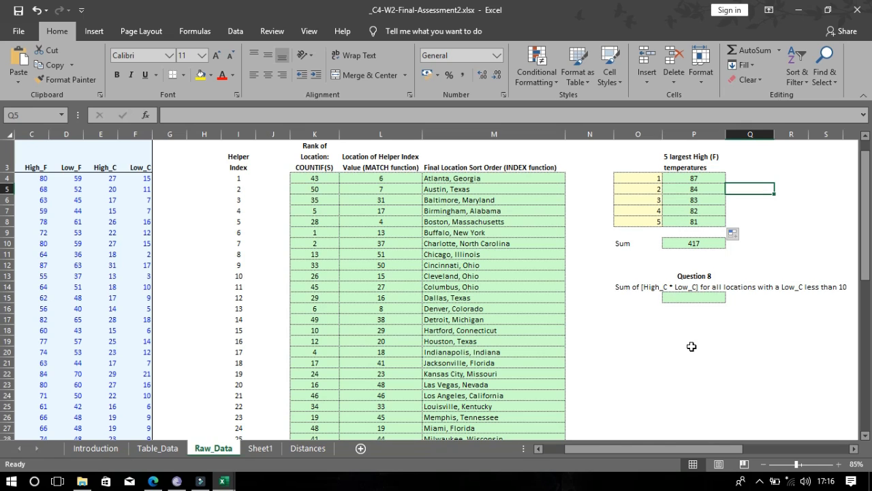
Select answer cell P15 under Question 8 and begin a formula in it
click(692, 298)
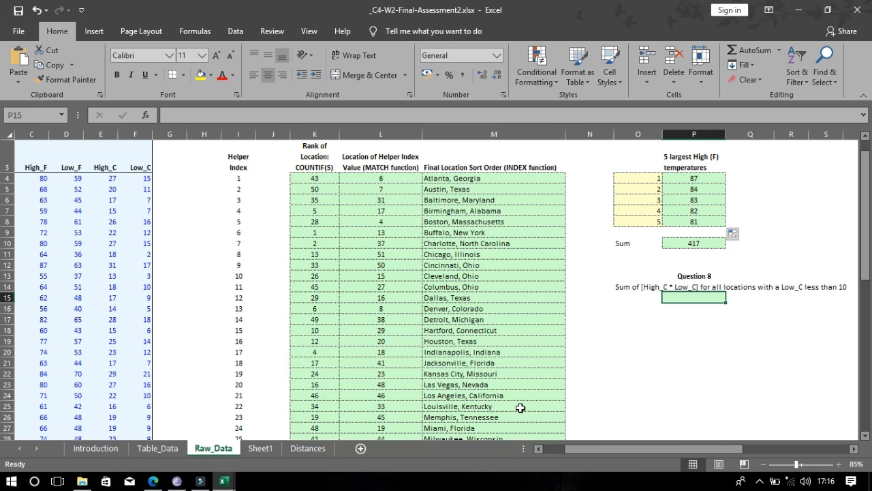
drag(568, 450, 592, 449)
click(635, 303)
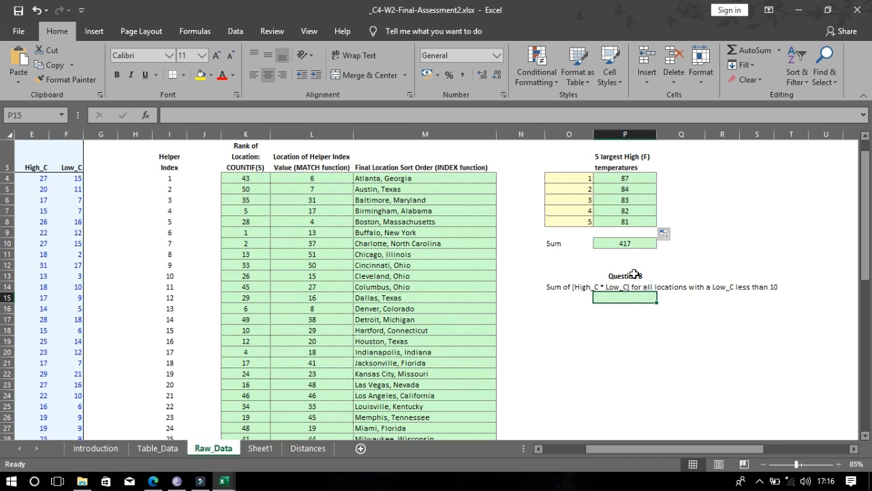
click(640, 298)
text(=)
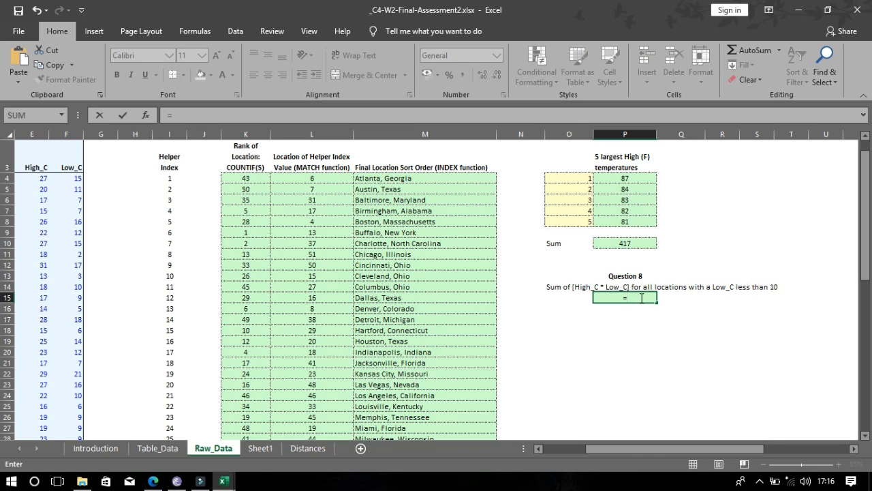
Switch to the assignment page in Edge, read question 8 on the single-cell array formula, and return to Excel
mouse_move(153, 483)
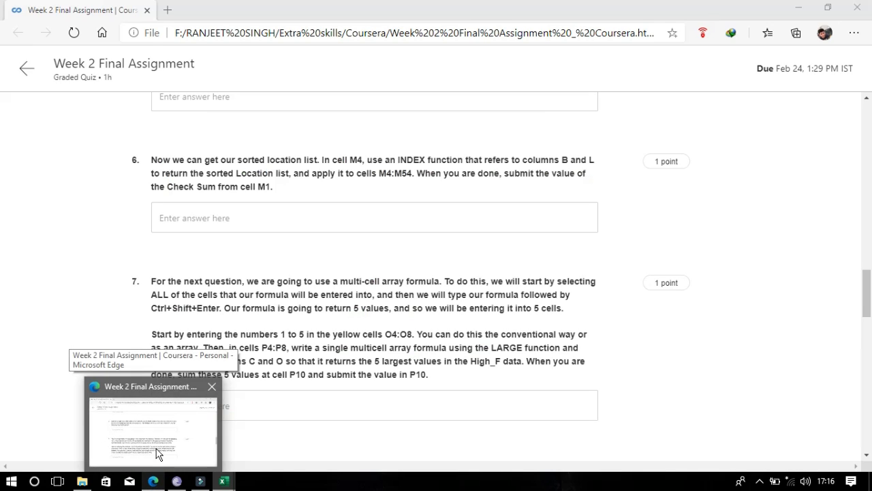
click(156, 448)
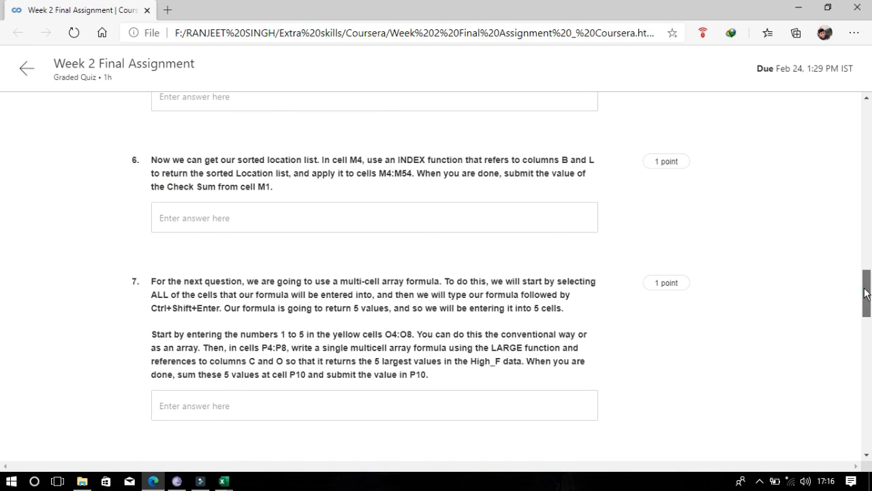
drag(868, 292, 868, 325)
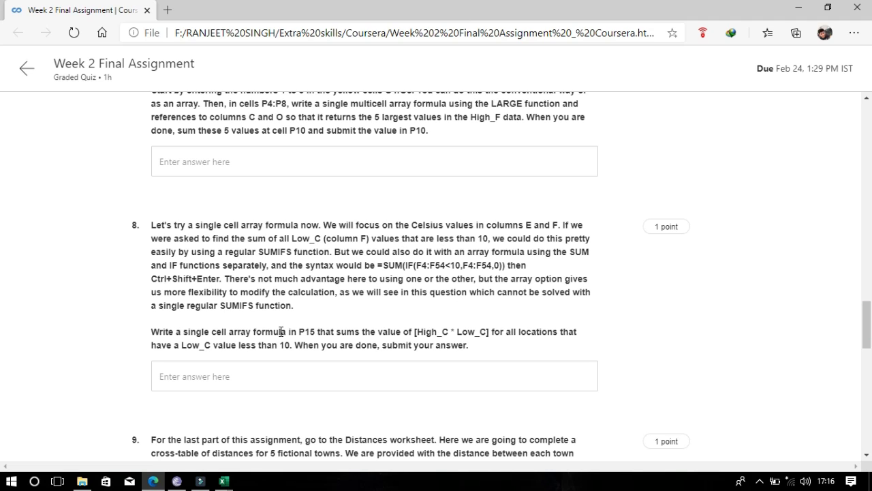
drag(192, 243, 308, 305)
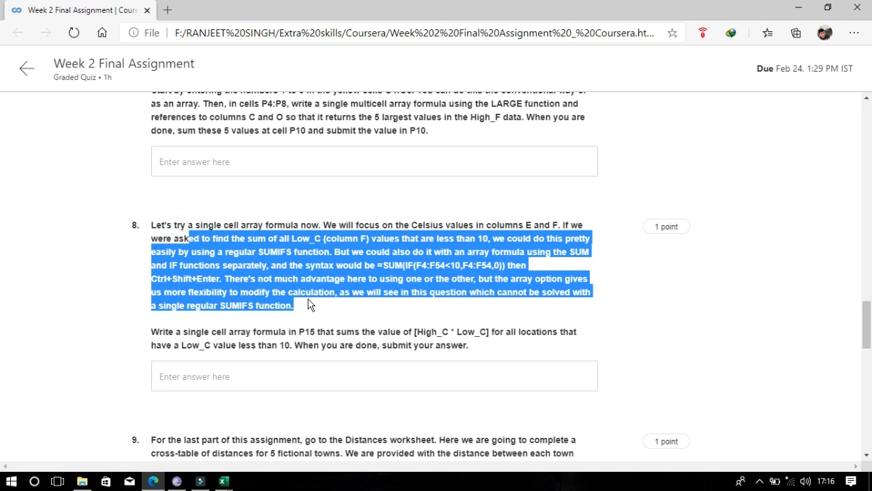
click(308, 305)
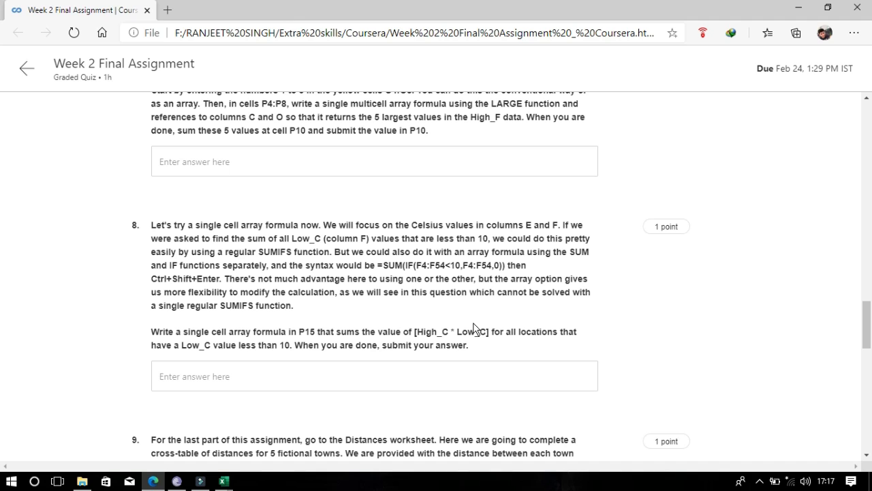
key(alt+Tab)
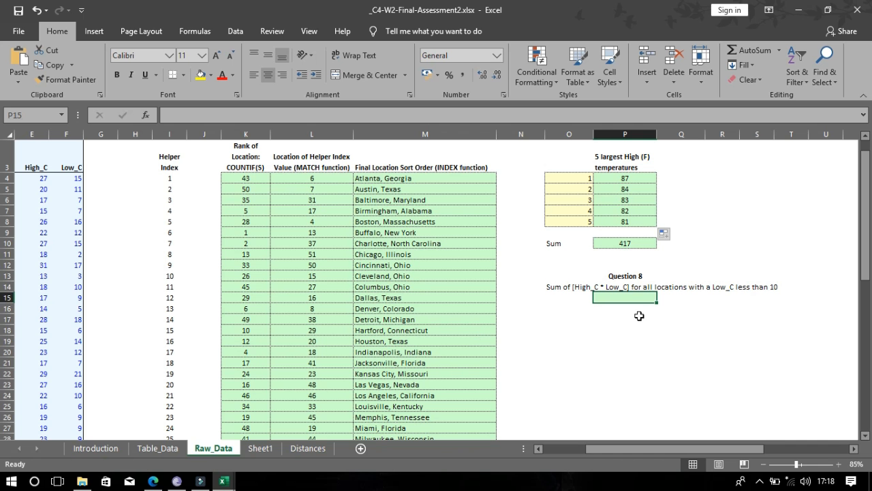
Start the P15 formula with SUMPRODUCT and nest an IF function as its first array
text(=)
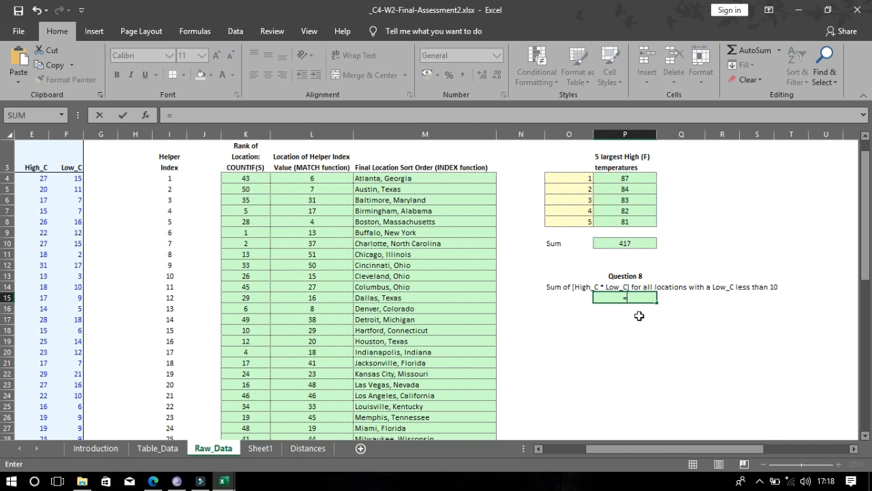
text(sum)
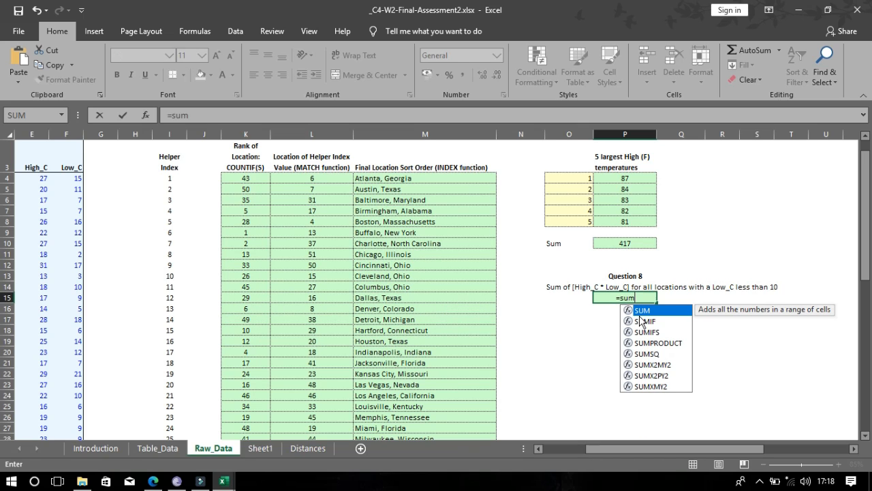
key(Down)
key(Down)
key(Down)
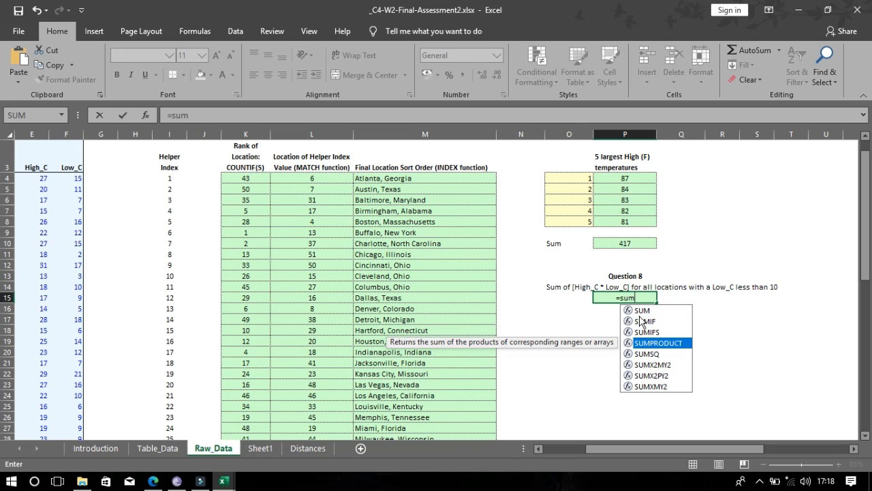
key(Tab)
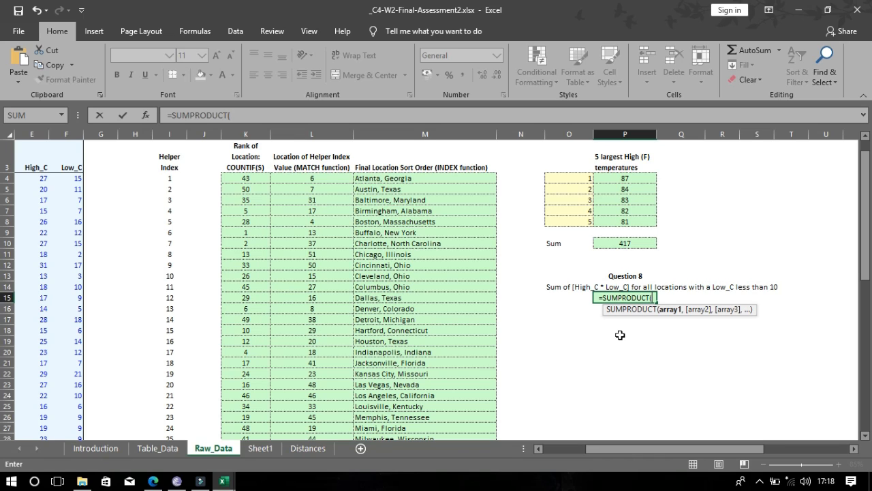
text(i)
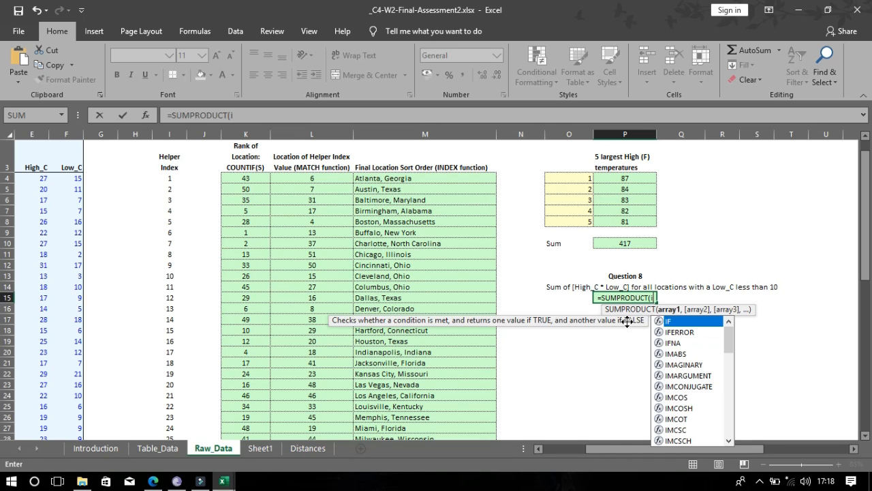
key(Tab)
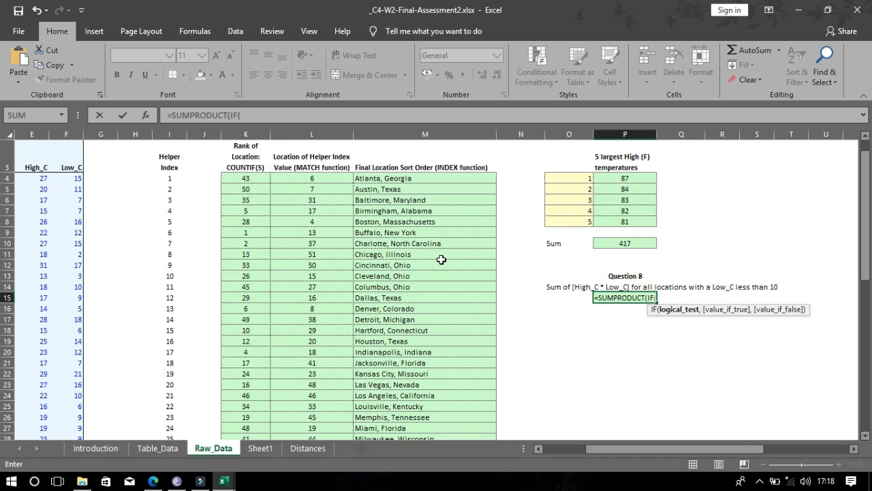
Reference the Low_C range F4:F54 in the IF logical test, and move on to the value_if_true argument
click(73, 179)
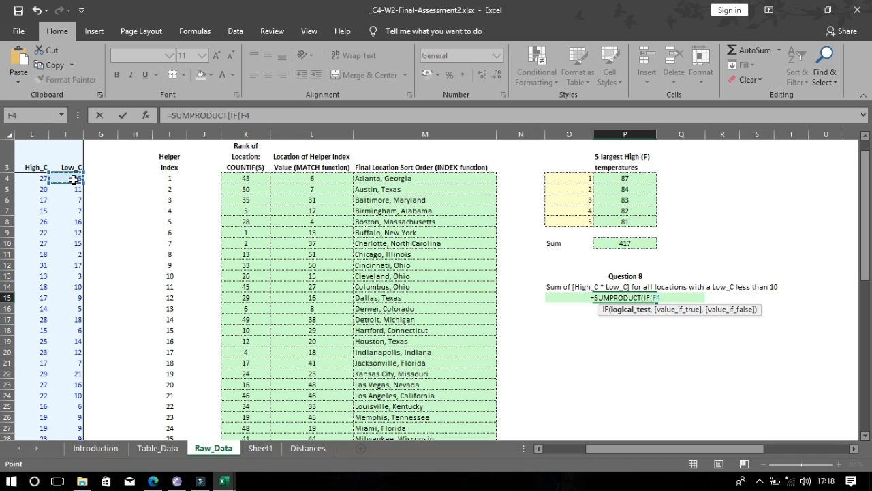
key(ctrl+shift+Down)
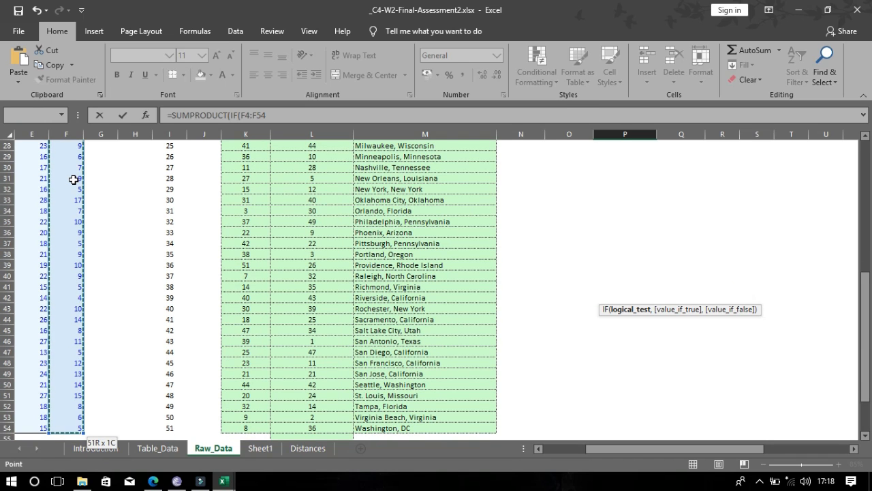
text(,)
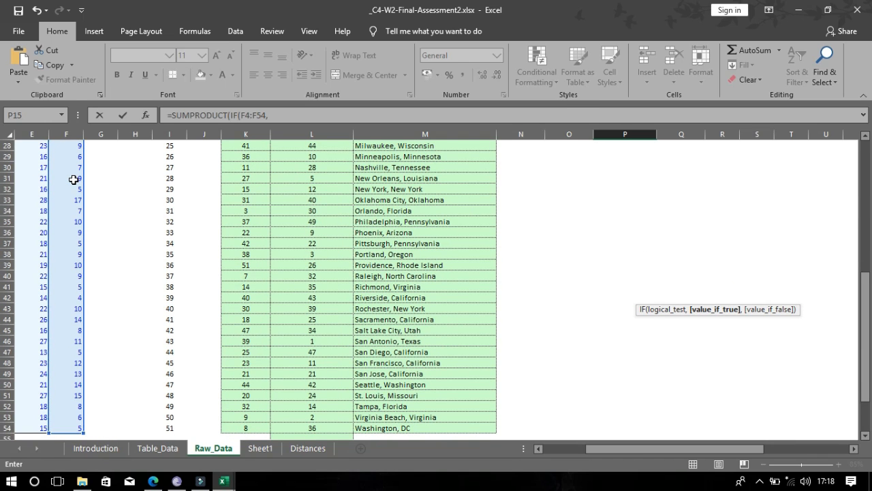
key(Up)
key(Up)
key(Up)
key(Up)
key(Down)
key(Down)
key(Down)
key(Down)
key(BackSpace)
key(BackSpace)
key(BackSpace)
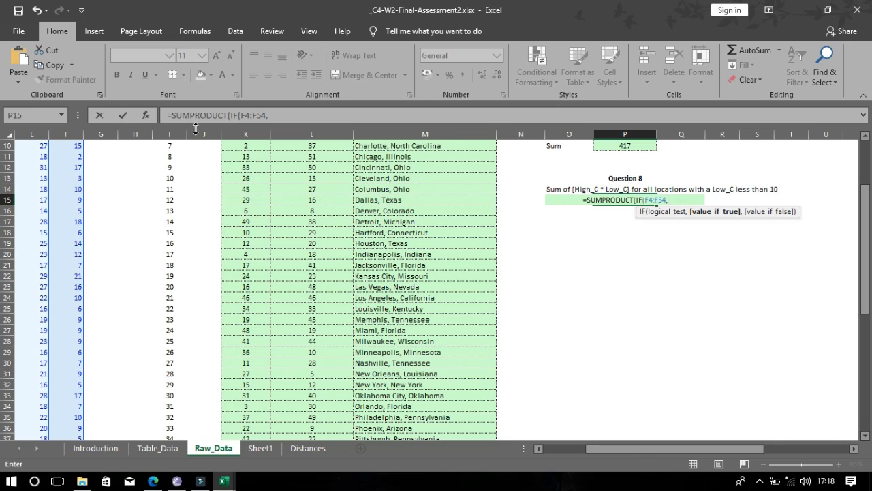
Complete the IF logical test in the P15 formula as F4:F54<10 and move on to the value_if_true argument
key(BackSpace)
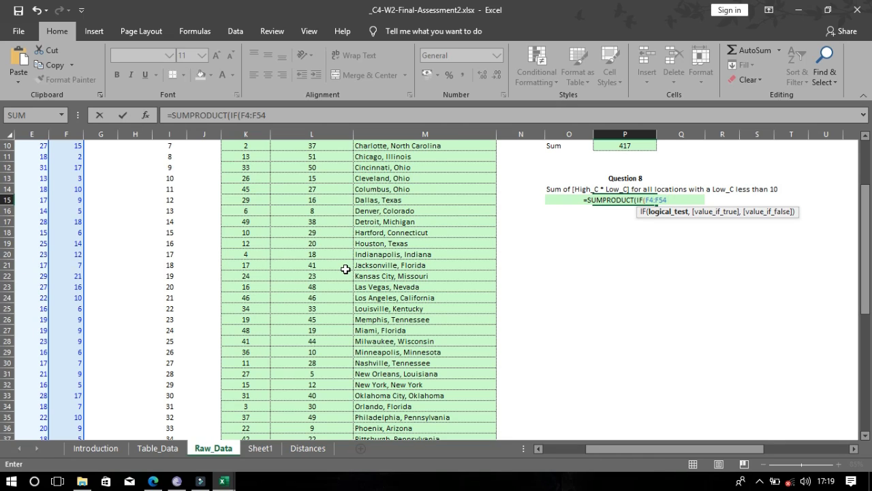
text(<10)
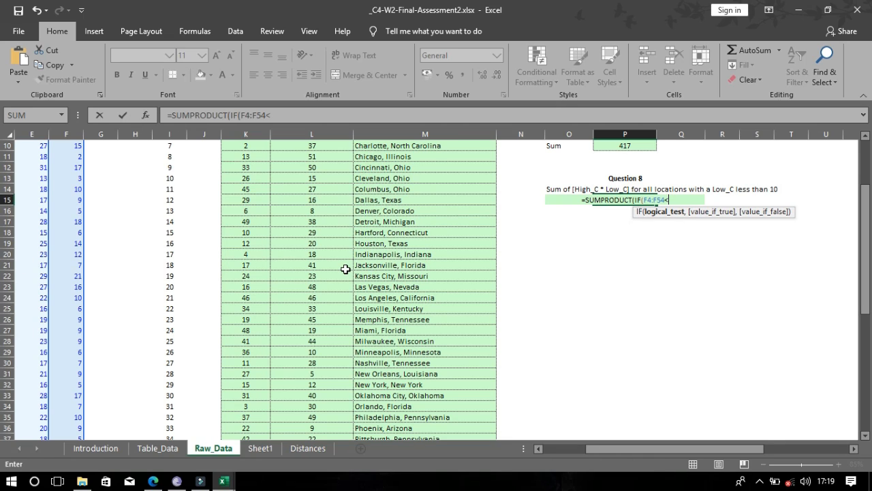
text(,)
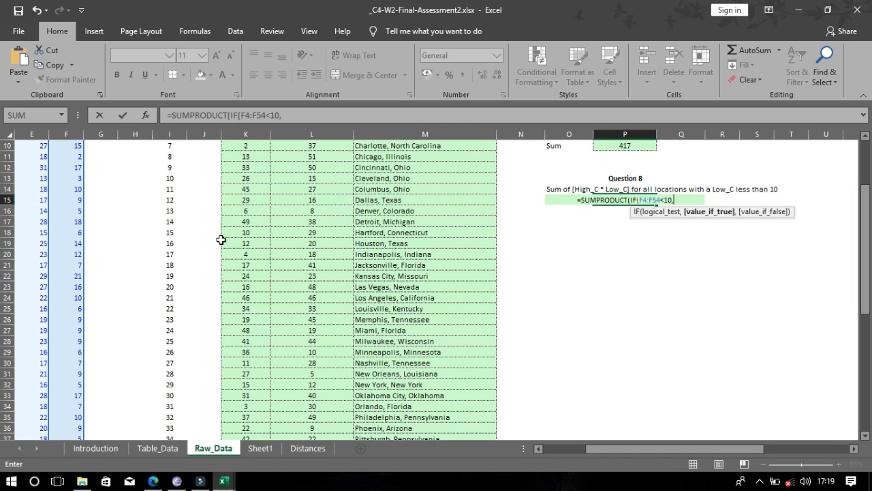
Reference the Low_C range F4:F54 as the IF function's value_if_true and move on to the value_if_false argument
key(Up)
key(BackSpace)
key(BackSpace)
key(BackSpace)
key(Left)
key(Left)
key(Left)
key(Left)
key(Left)
key(Left)
key(Left)
key(Left)
key(Left)
key(Left)
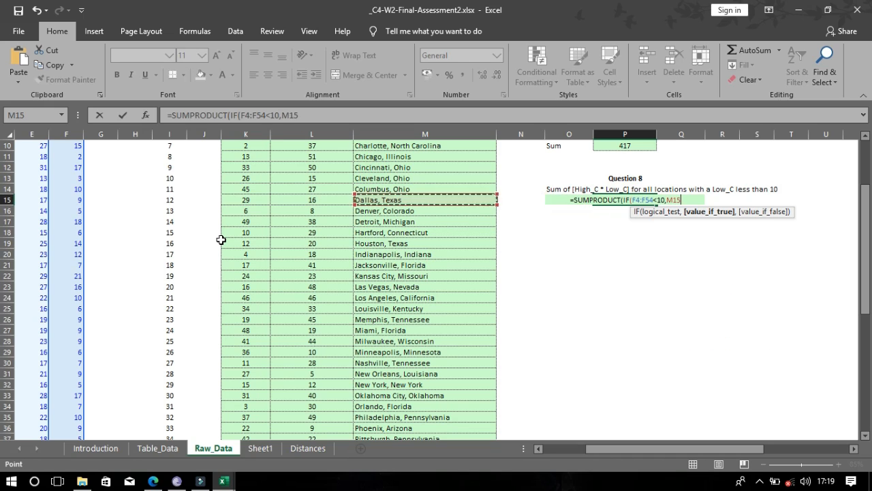
key(Up)
key(Up)
key(Up)
key(Up)
key(Up)
key(Up)
key(Up)
key(Up)
key(Up)
key(Up)
key(Up)
key(Up)
key(Up)
key(Up)
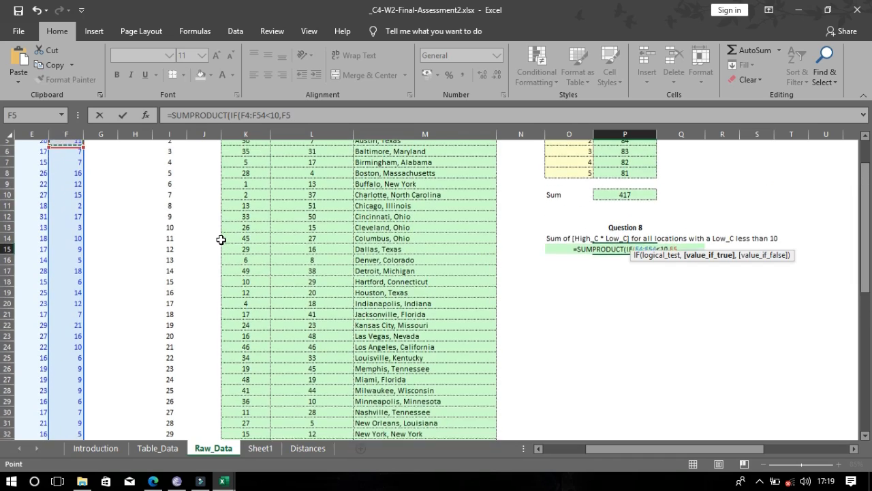
key(Down)
key(Down)
key(Down)
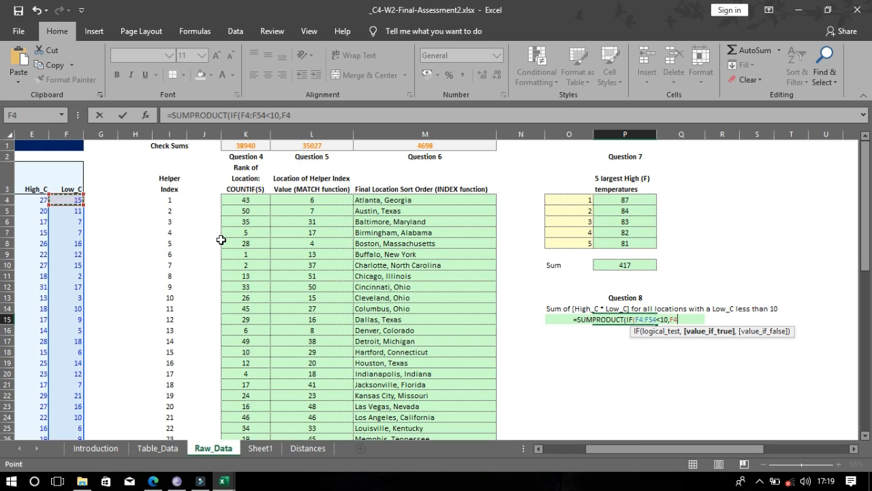
key(ctrl+shift+Down)
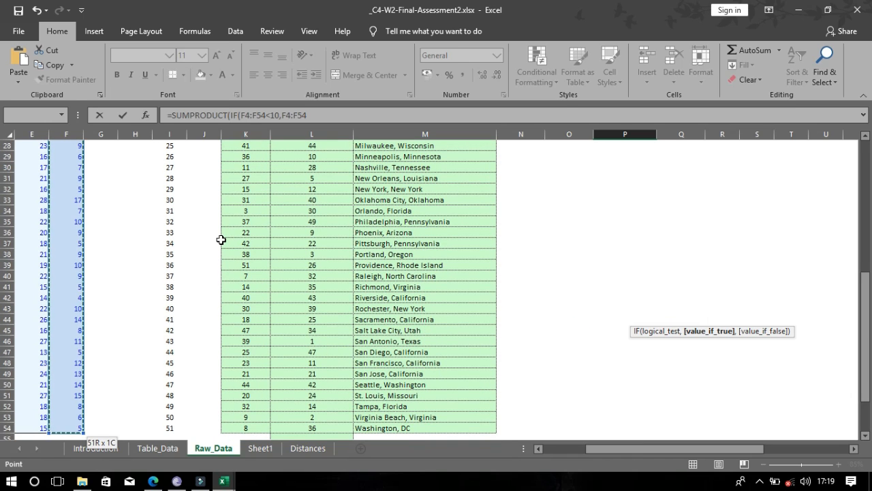
text(,)
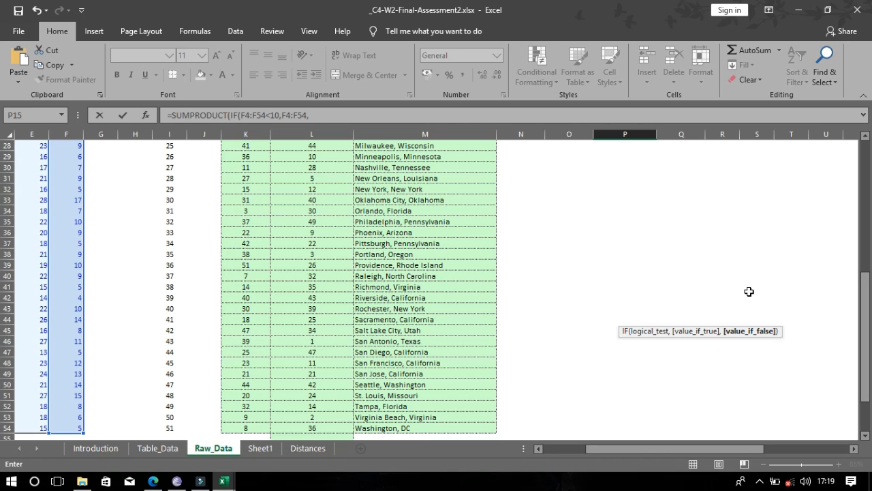
Leave value_if_false empty, close the IF function, and move on to SUMPRODUCT's second array
click(328, 118)
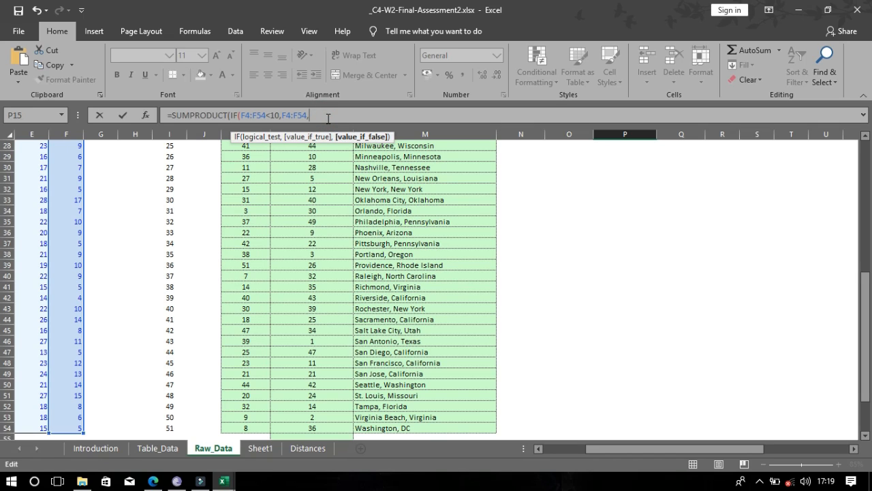
text())
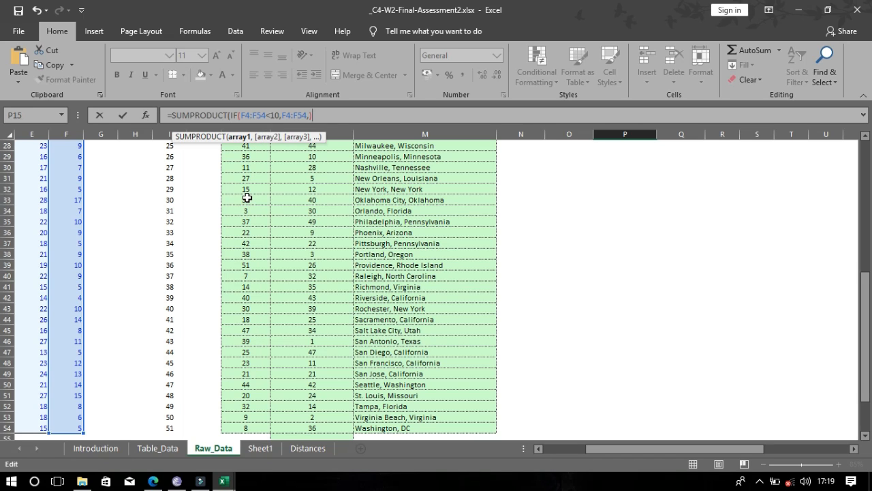
text(,)
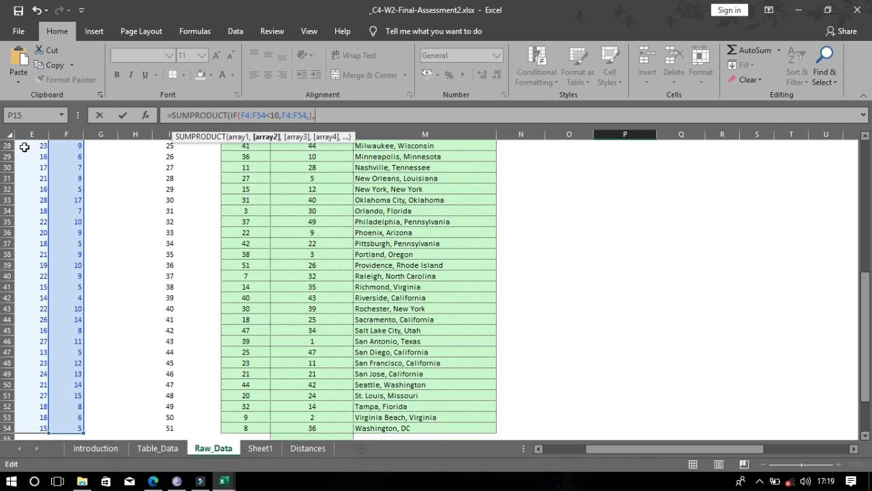
Reference the High_C range E4:E54 as SUMPRODUCT's second array, add a trailing comma, close the function, and commit the formula
click(32, 147)
key(Up)
key(Up)
key(Up)
key(Up)
key(Up)
key(Up)
key(Up)
key(Up)
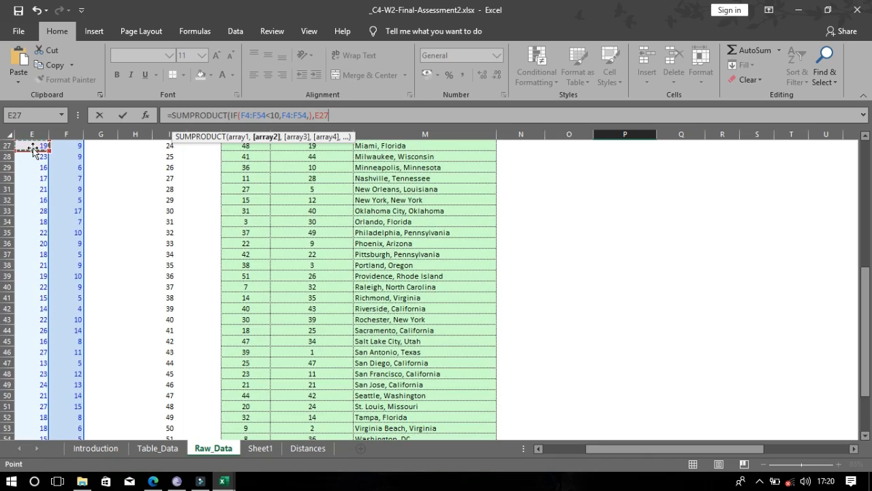
key(Up)
key(Up)
key(Up)
key(Up)
key(Up)
key(Up)
key(Up)
key(Up)
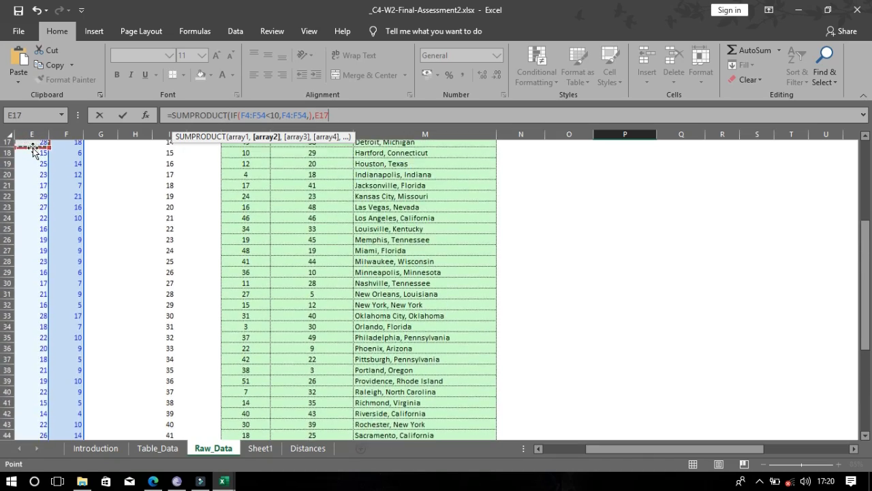
key(Up)
key(Up)
key(Up)
key(Up)
key(Up)
key(Up)
key(Up)
key(Up)
key(Up)
key(Up)
key(Up)
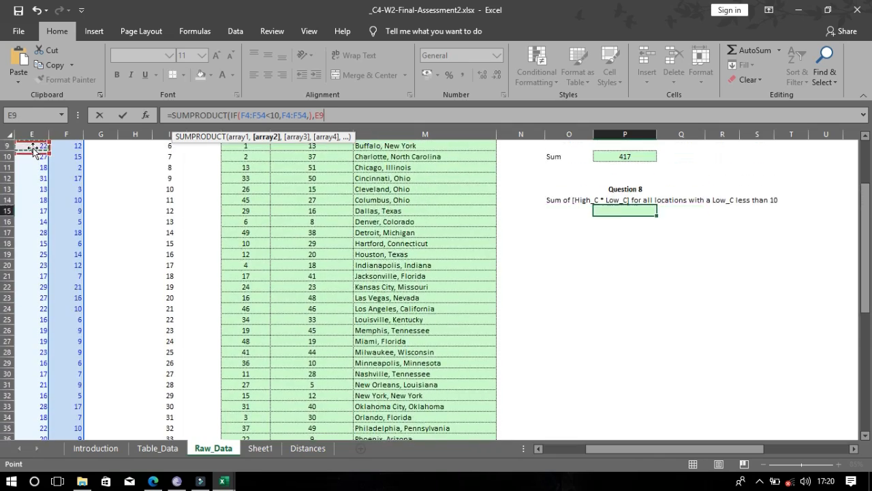
key(Down)
key(Down)
key(Down)
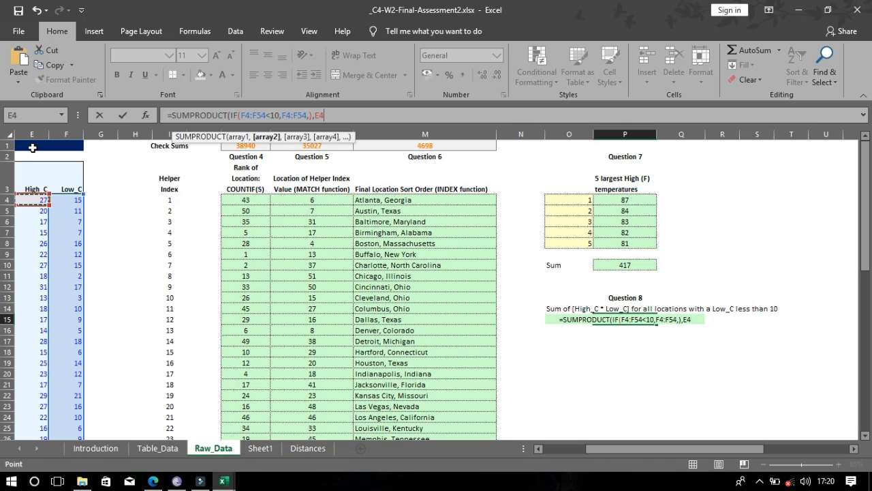
key(ctrl+shift+Down)
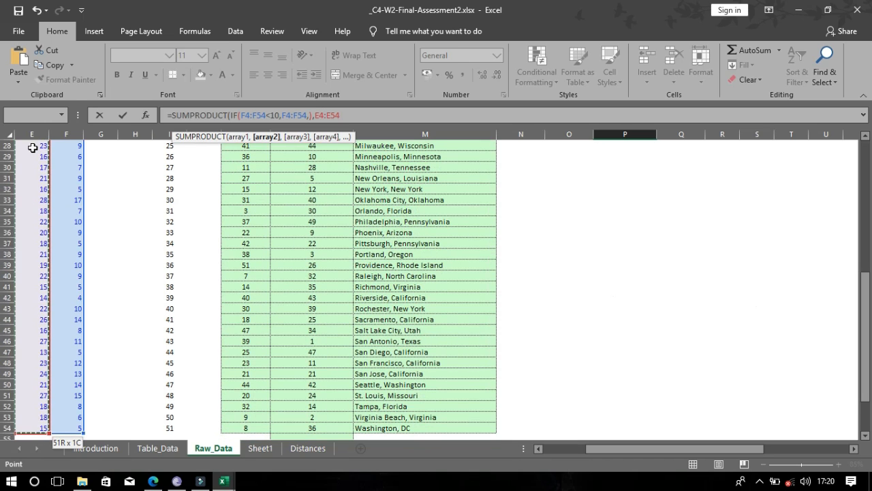
text(,)
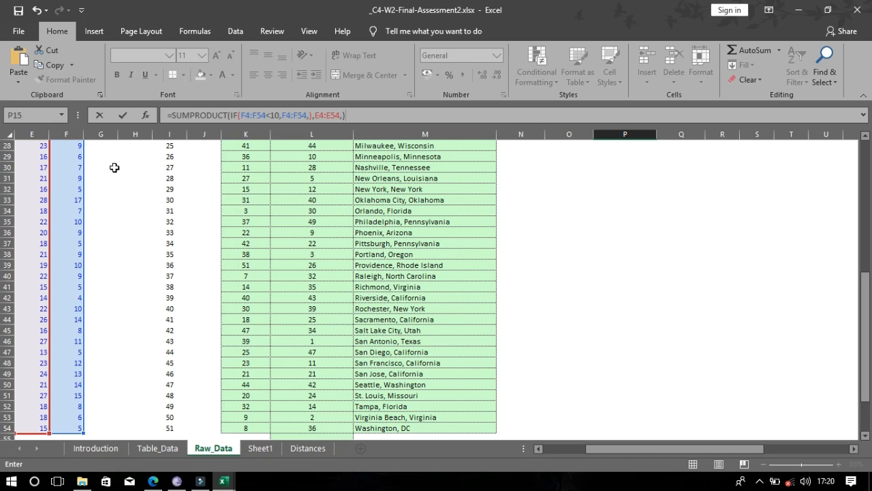
key(shift+Tab)
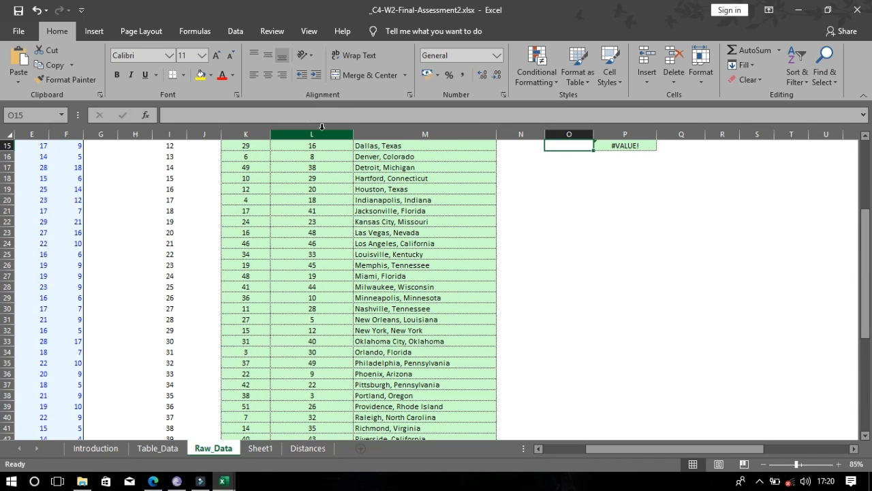
Remove the trailing comma after E4:E54 in the P15 formula and commit it as an array formula
key(Tab)
key(Tab)
key(shift+Tab)
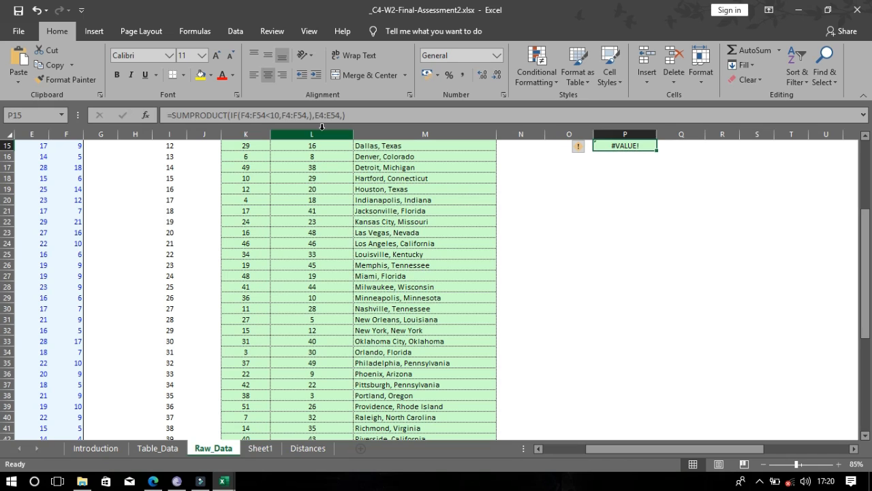
click(343, 116)
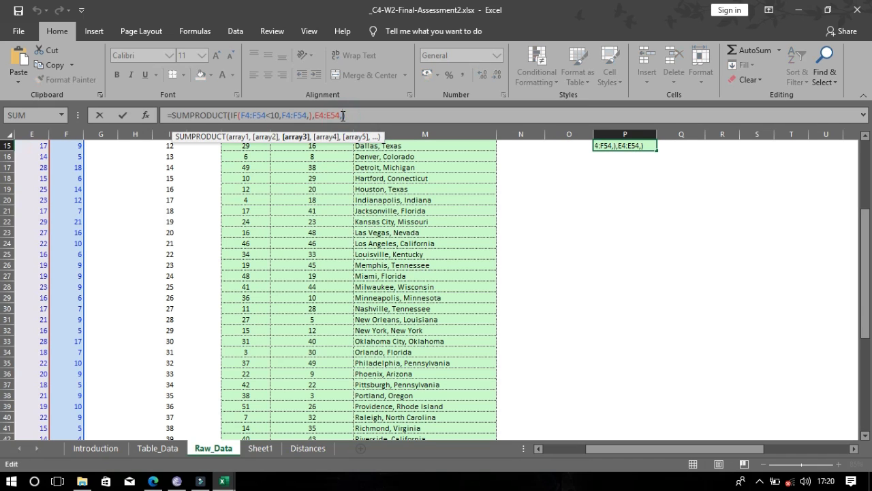
key(BackSpace)
key(End)
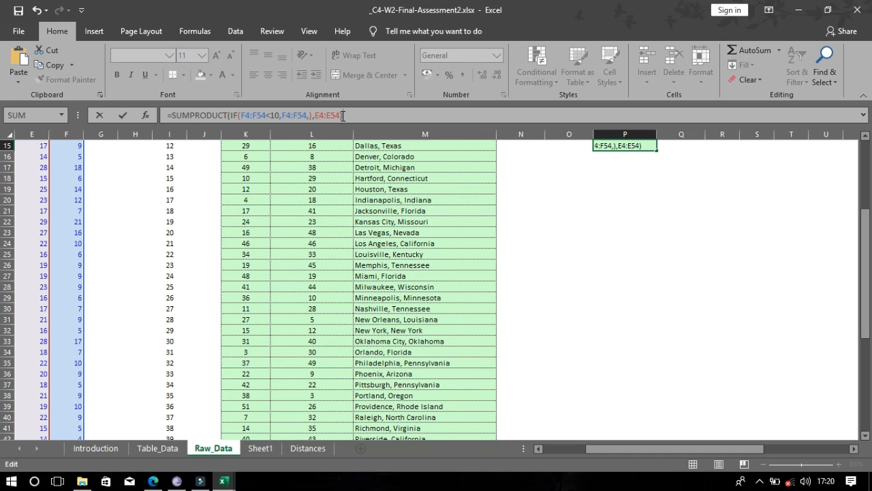
key(ctrl+shift+Return)
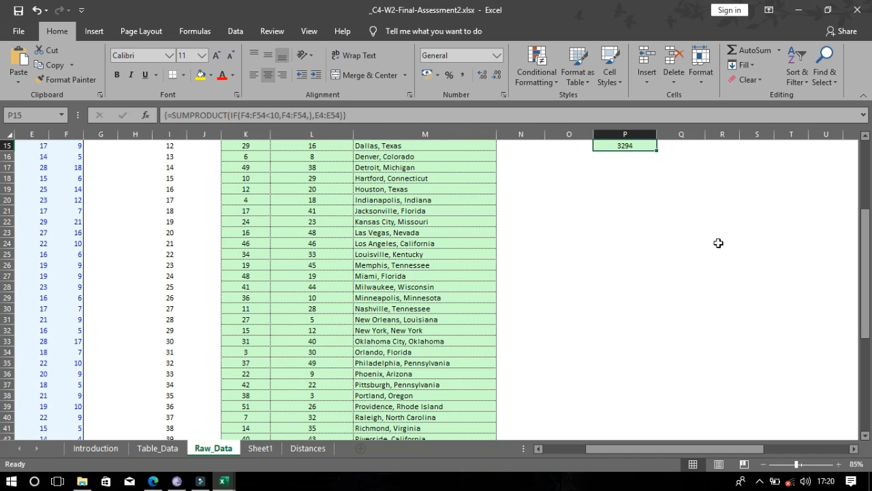
Review the finished array formula in cell P15 under Question 8
click(718, 243)
drag(864, 299, 869, 199)
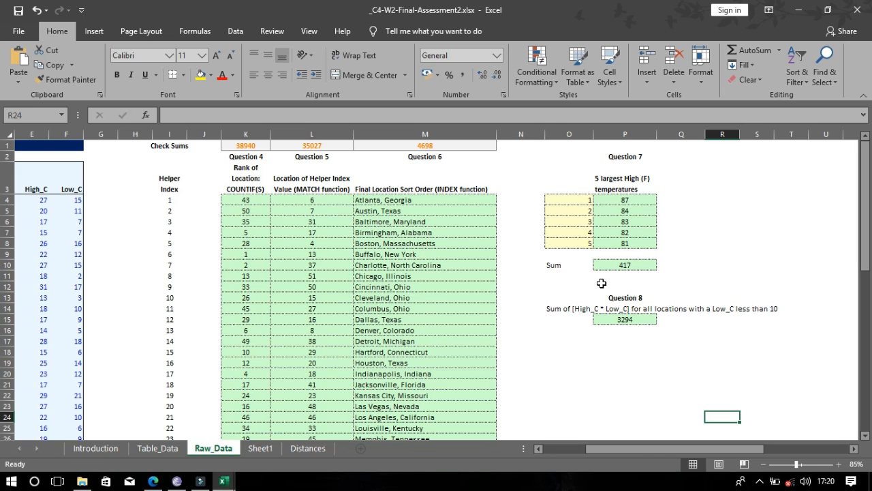
click(623, 319)
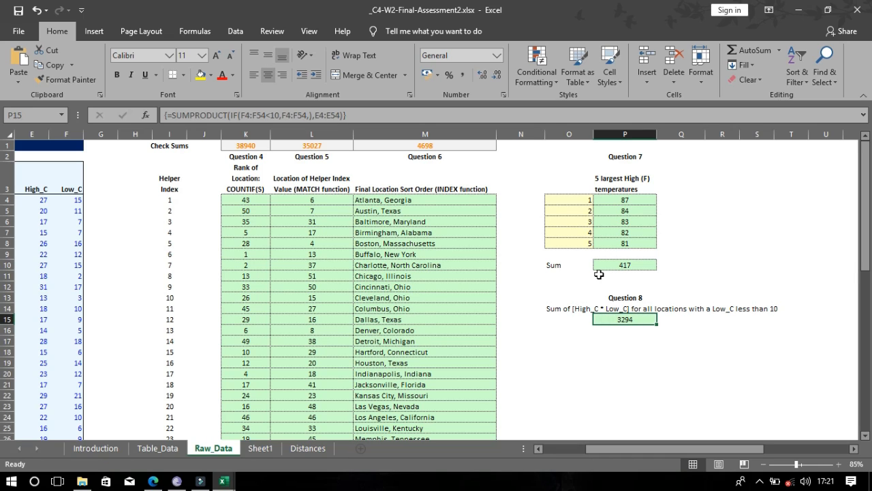
key(XF86AudioLowerVolume)
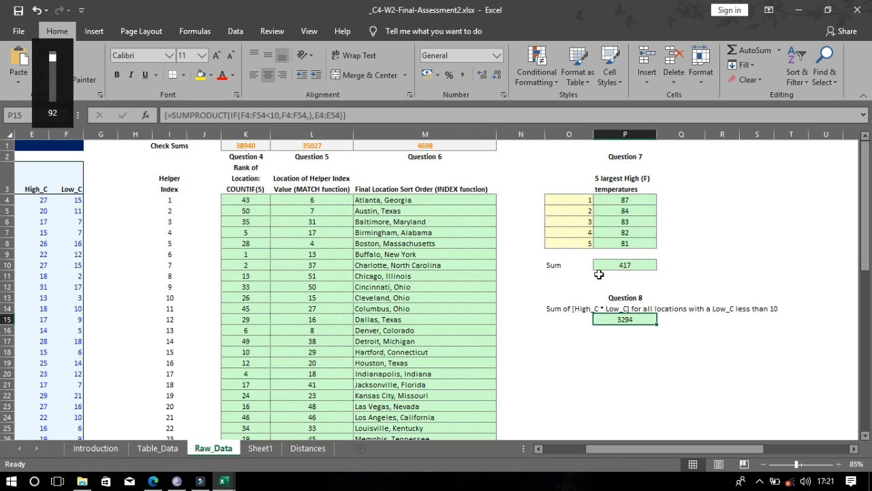